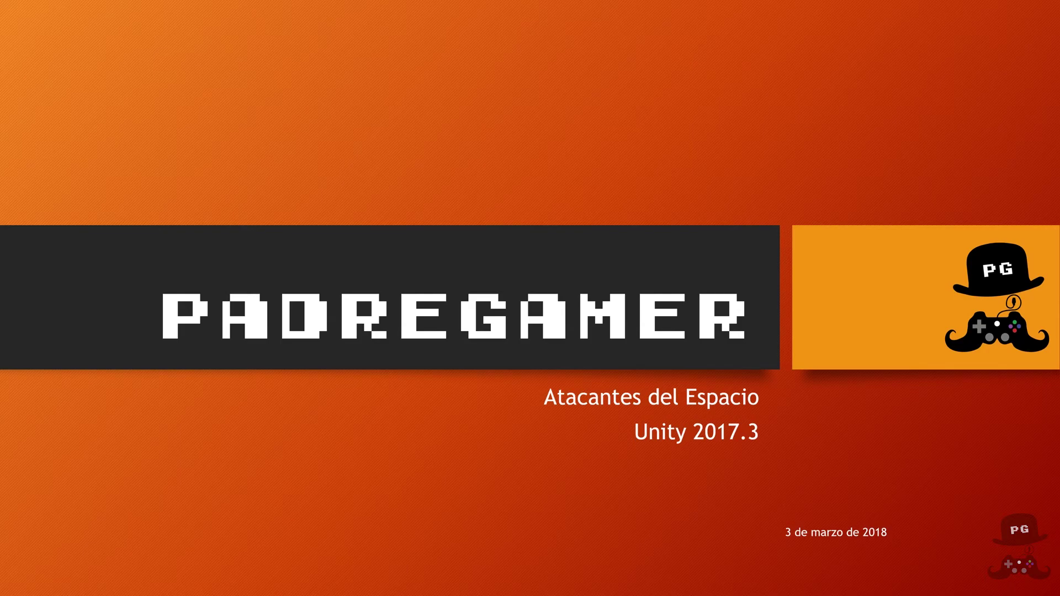
Advance the slideshow from the PADREGAMER title to the 'Preparación de la escena' slide.
{"action": "key", "text": "Right"}
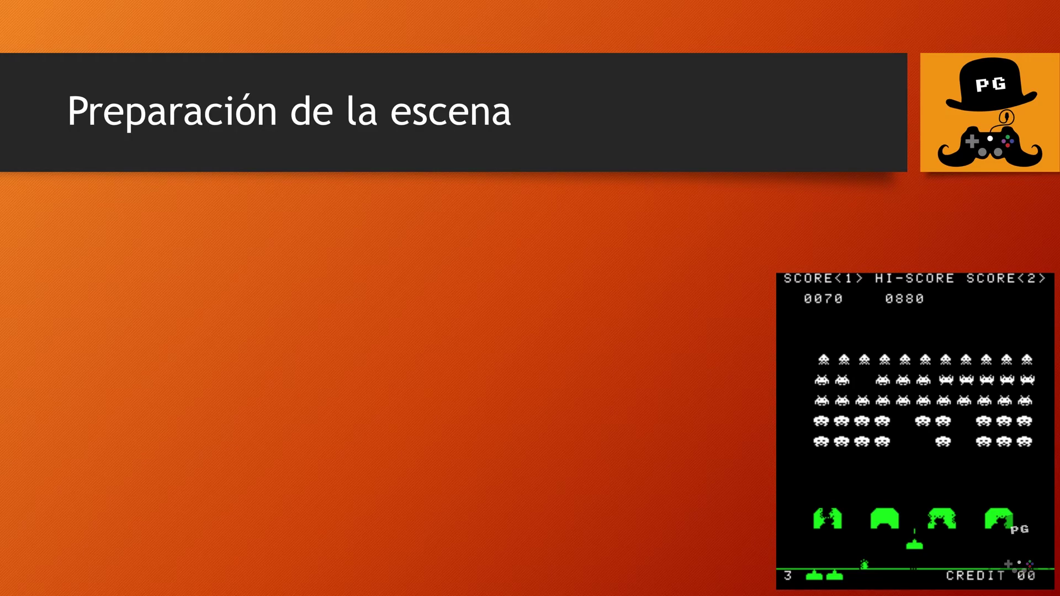
Reveal the target resolution bullets: 18.5:9 (2960x1440) and Zona Segura 16:9 (2560x1440).
{"action": "key", "text": "Right"}
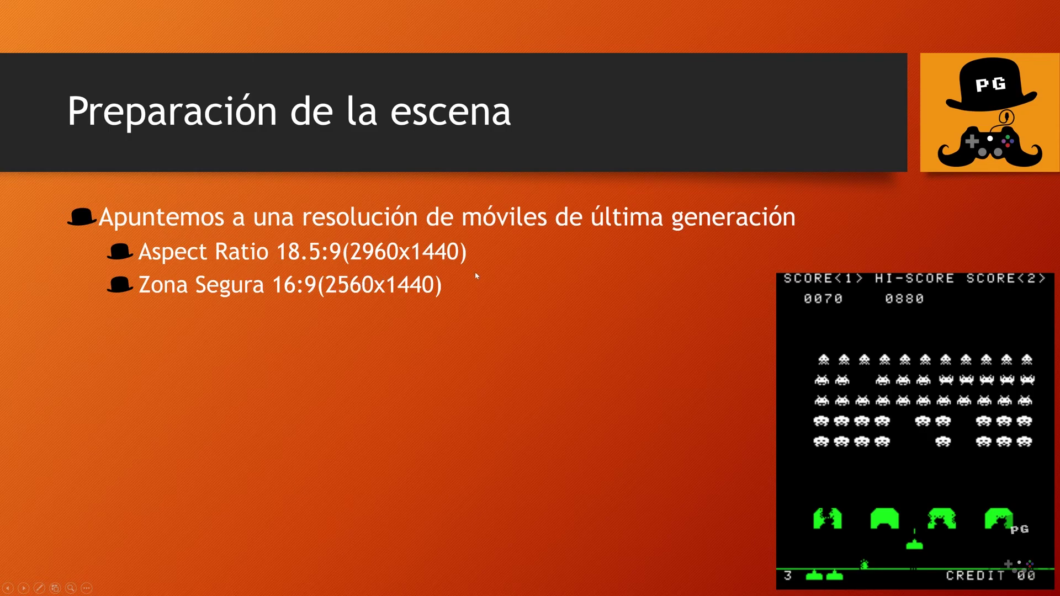
Show the alien grid bullets (14 wide, 28.7778 high) and the grid overlay on the image.
{"action": "left_click", "coordinate": [512, 280]}
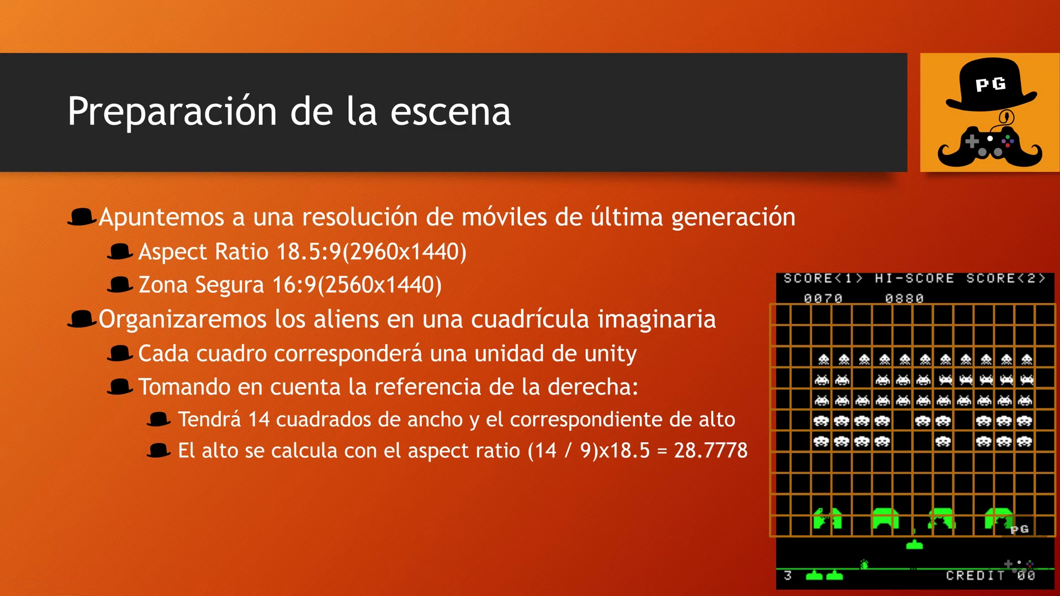
Reveal the 'modificar el grid' bullet, then advance to the Pixel Perfect slide.
{"action": "key", "text": "Right"}
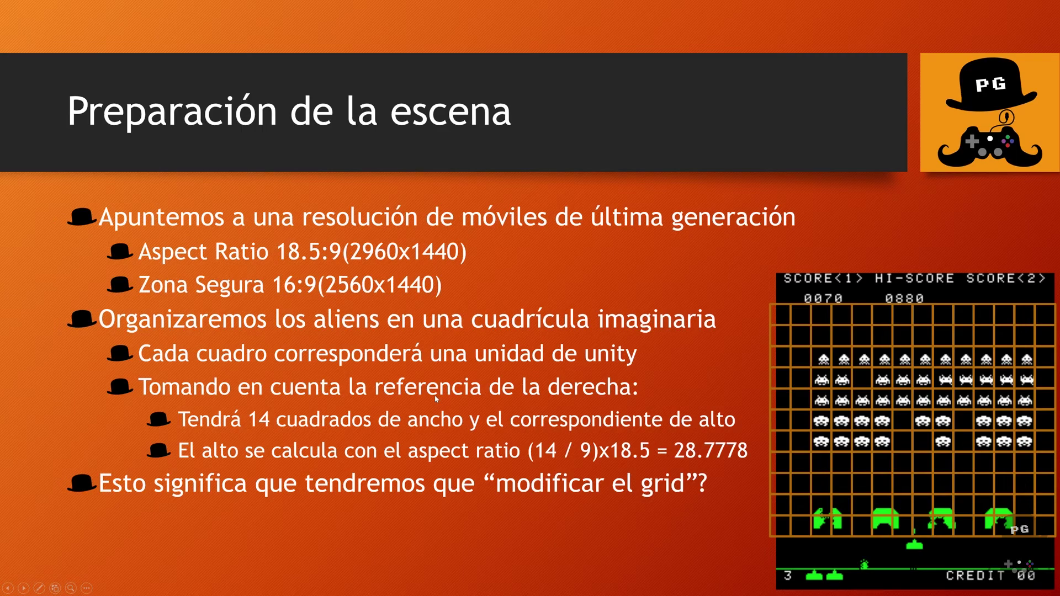
{"action": "key", "text": "Right"}
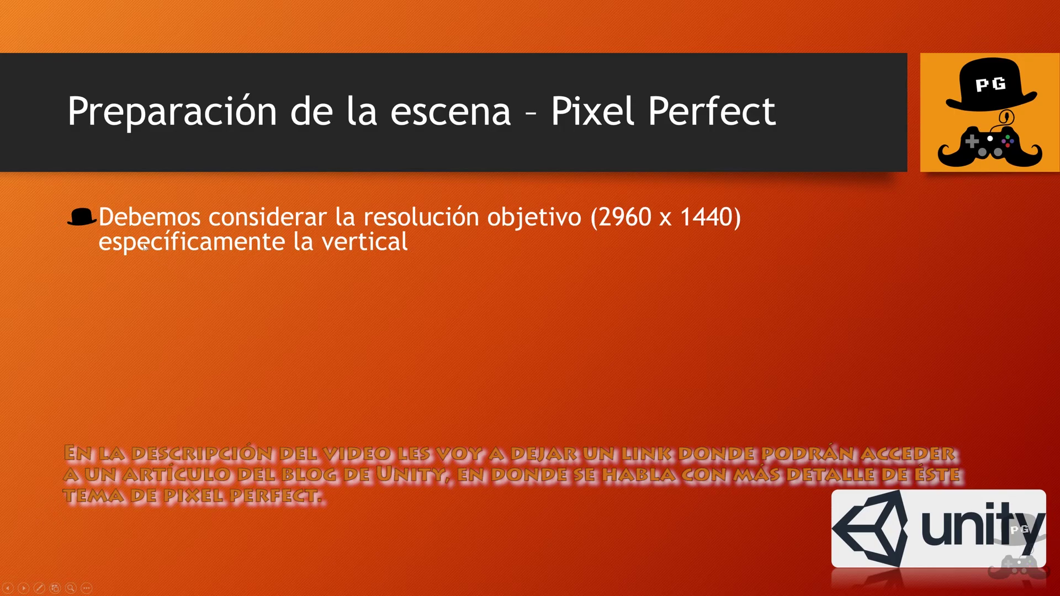
Reveal the Anisotropic Textures / Anti Aliasing bullet and the camera Size and Pixels per Unit bullets.
{"action": "left_click", "coordinate": [649, 217]}
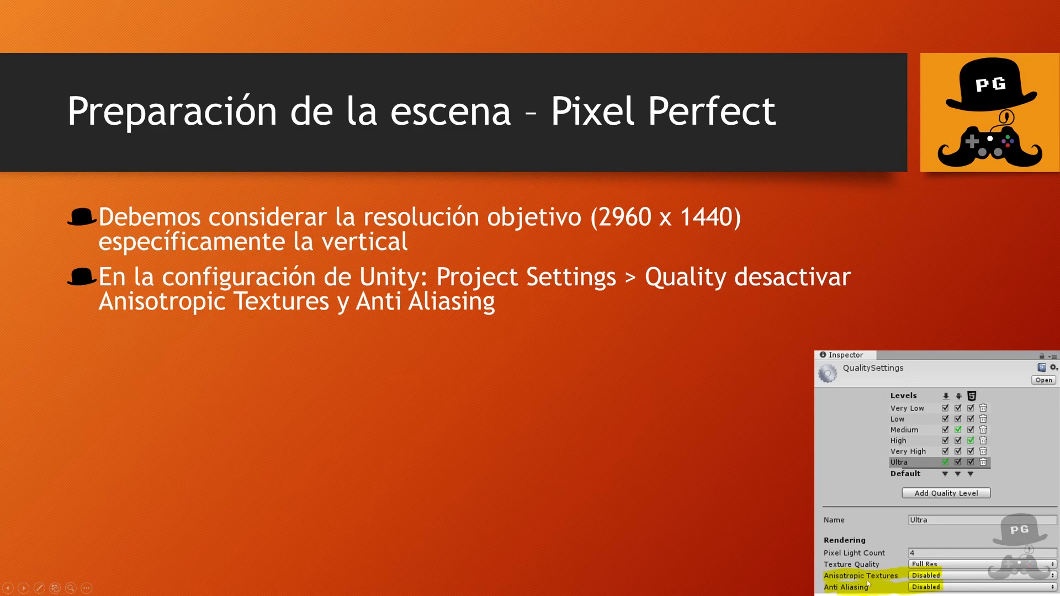
{"action": "key", "text": "Right"}
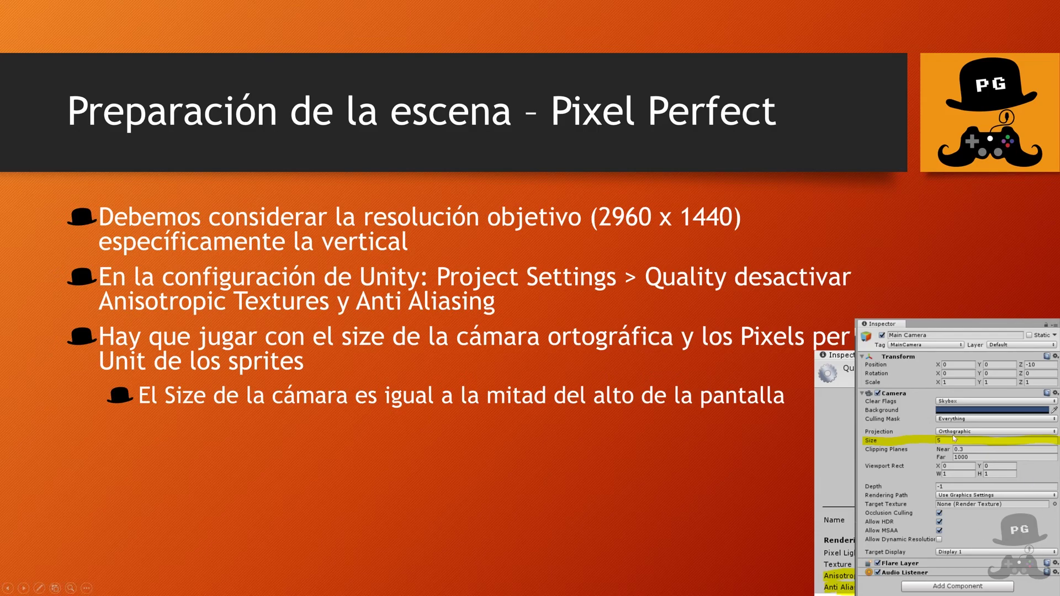
Reveal the orthographic size formula and the 'Despejando PPU' bullets.
{"action": "left_click", "coordinate": [467, 465]}
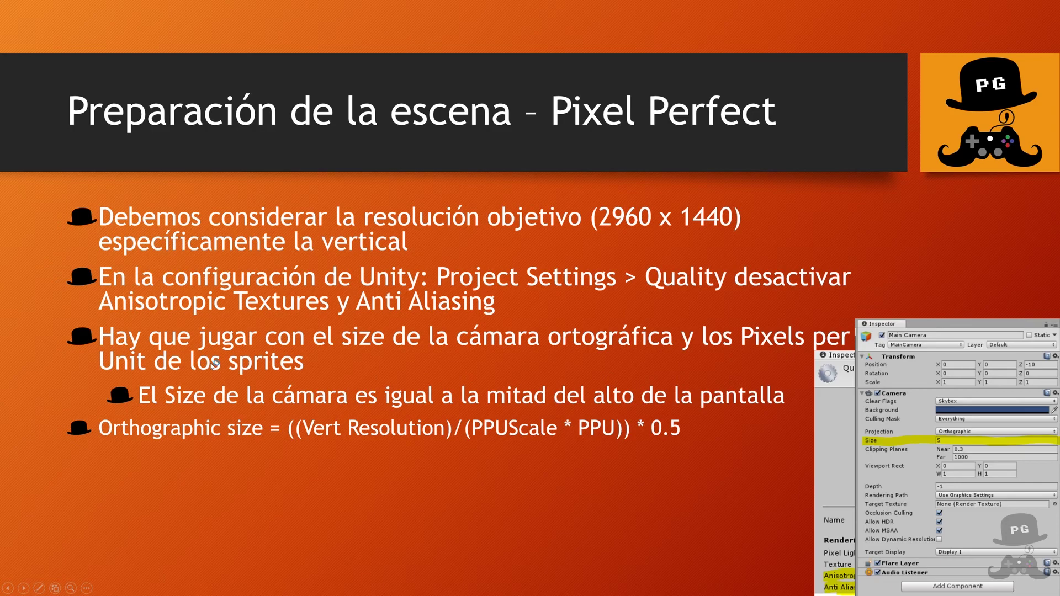
{"action": "key", "text": "Right"}
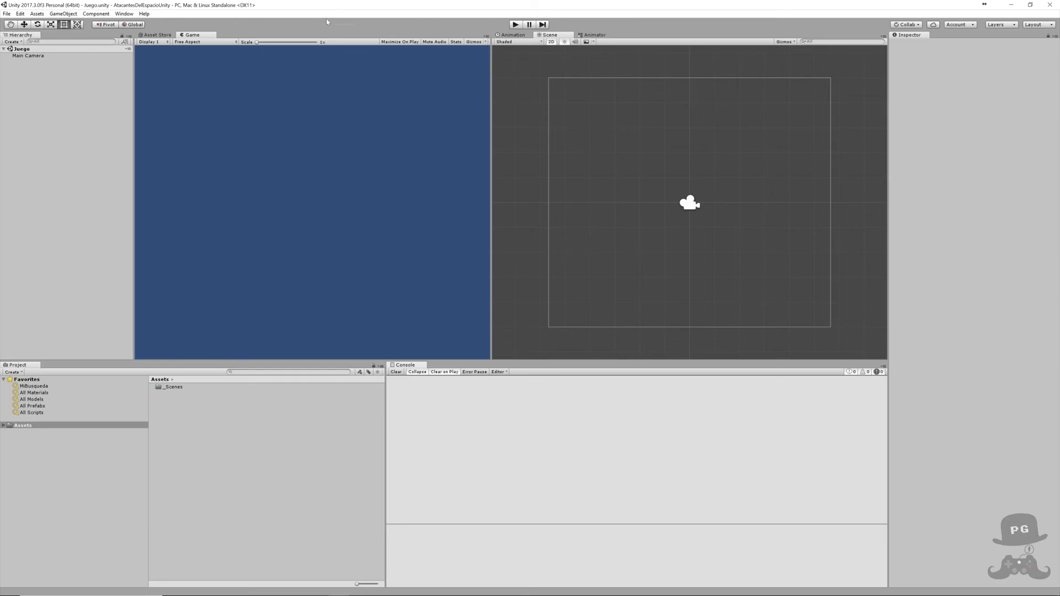
{"action": "double_click", "coordinate": [165, 389]}
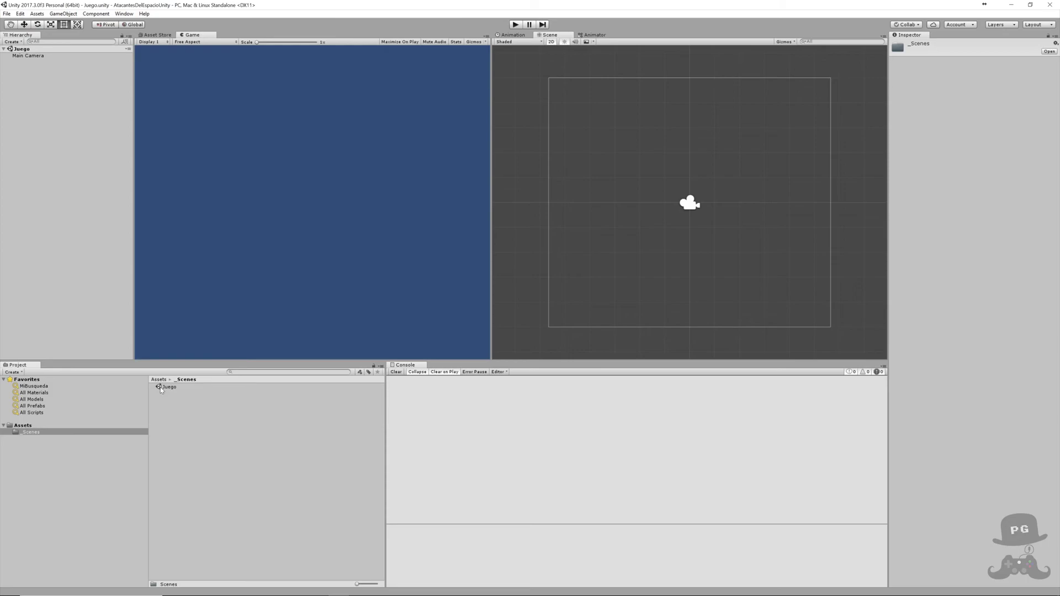
{"action": "left_click", "coordinate": [159, 380]}
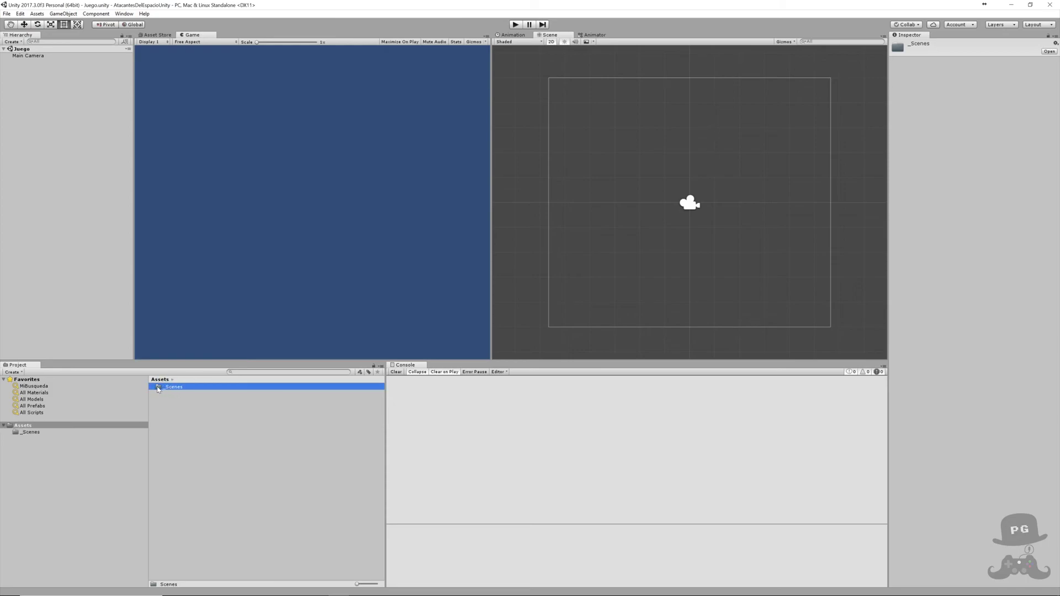
{"action": "double_click", "coordinate": [161, 389]}
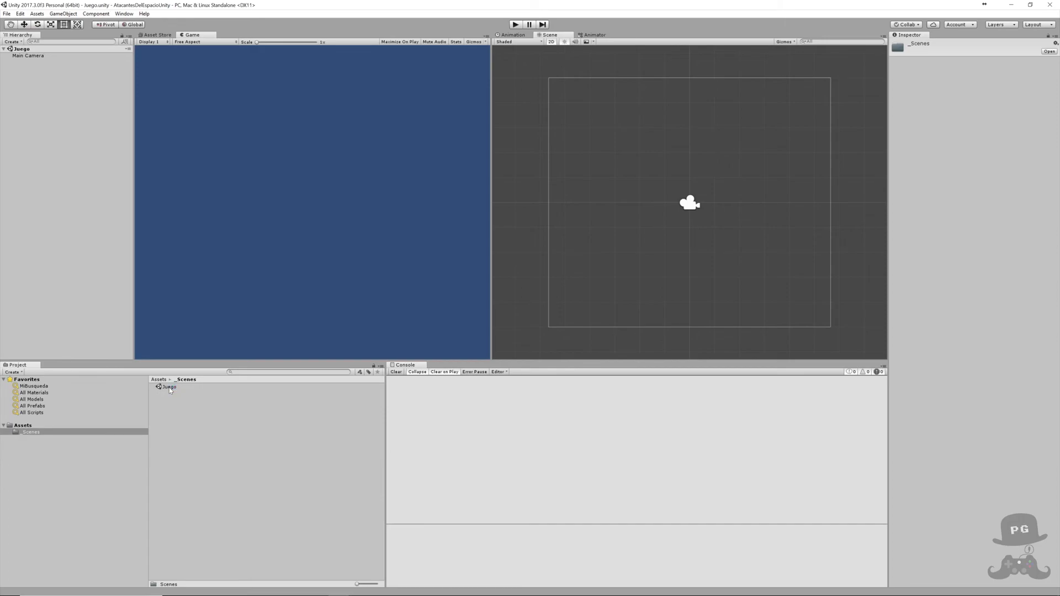
{"action": "left_click", "coordinate": [169, 387]}
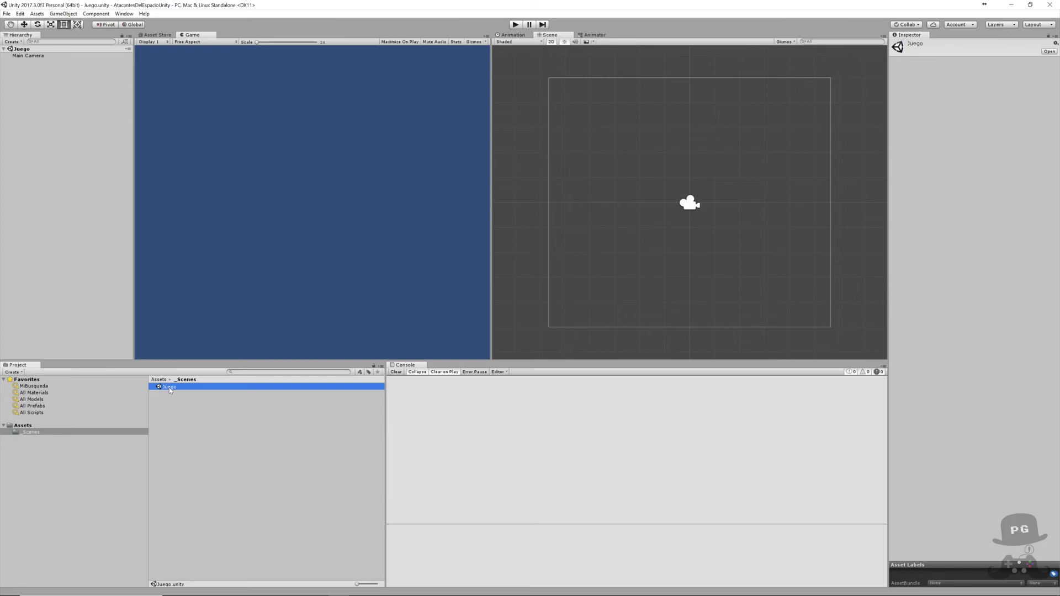
{"action": "left_click", "coordinate": [162, 424]}
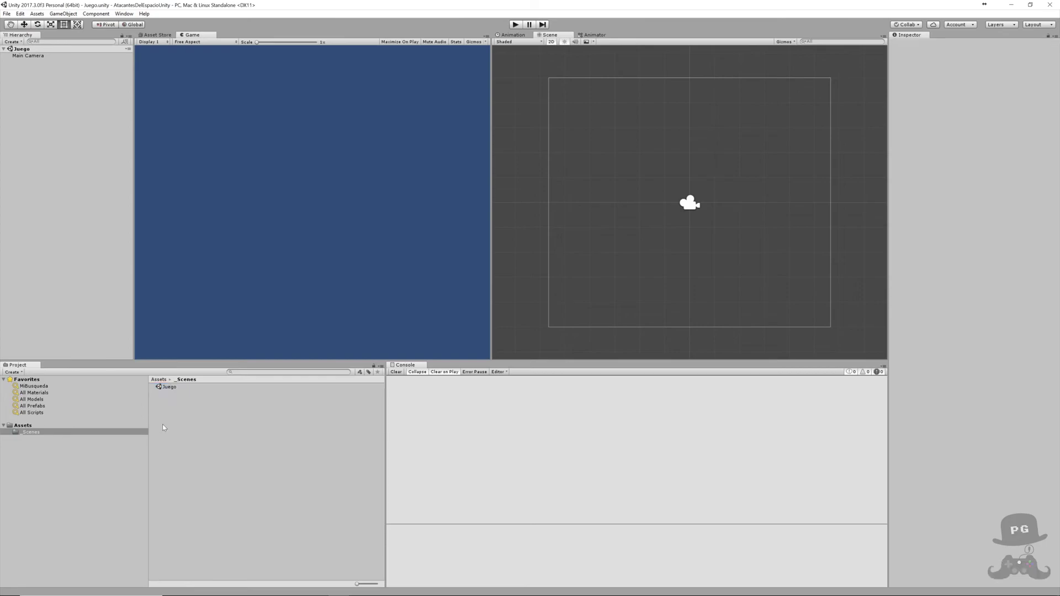
{"action": "left_click", "coordinate": [161, 381]}
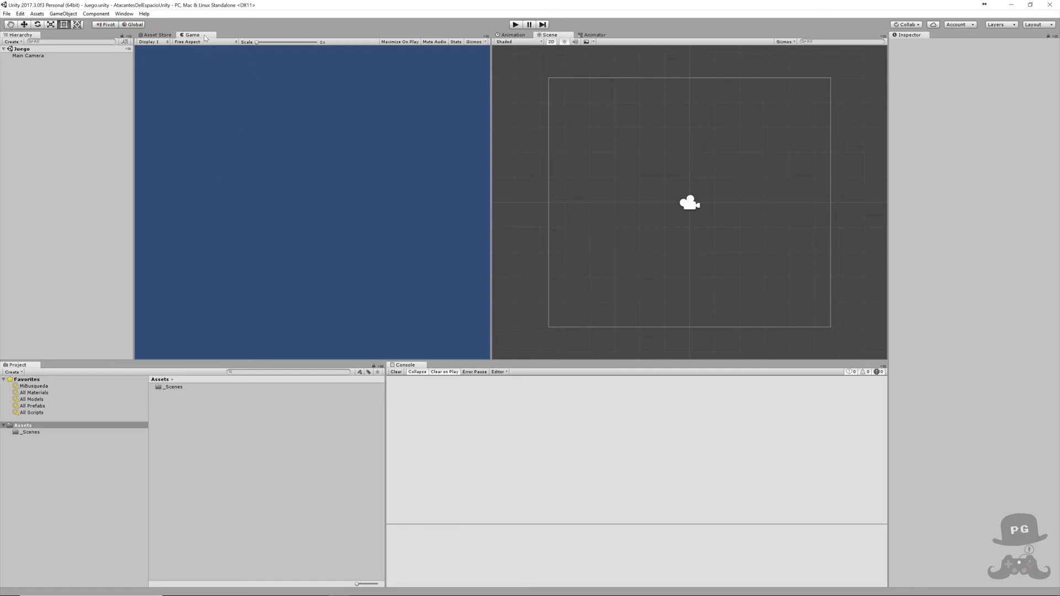
Add a Game view aspect entry named SamsungS8S9Iphonex with type Aspect Ratio.
{"action": "left_click", "coordinate": [202, 42]}
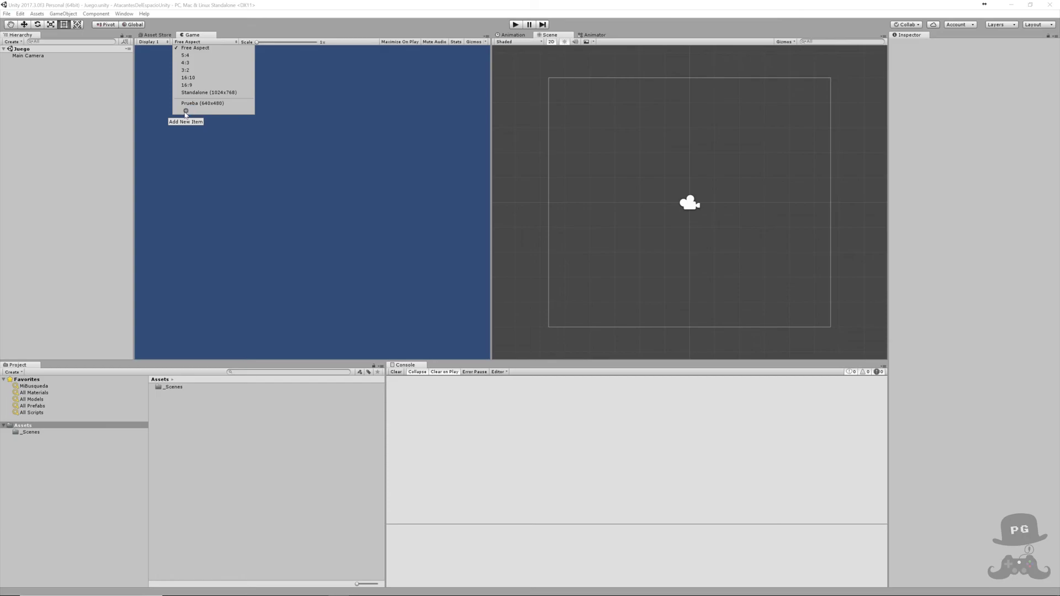
{"action": "left_click", "coordinate": [187, 112]}
{"action": "left_click", "coordinate": [252, 123]}
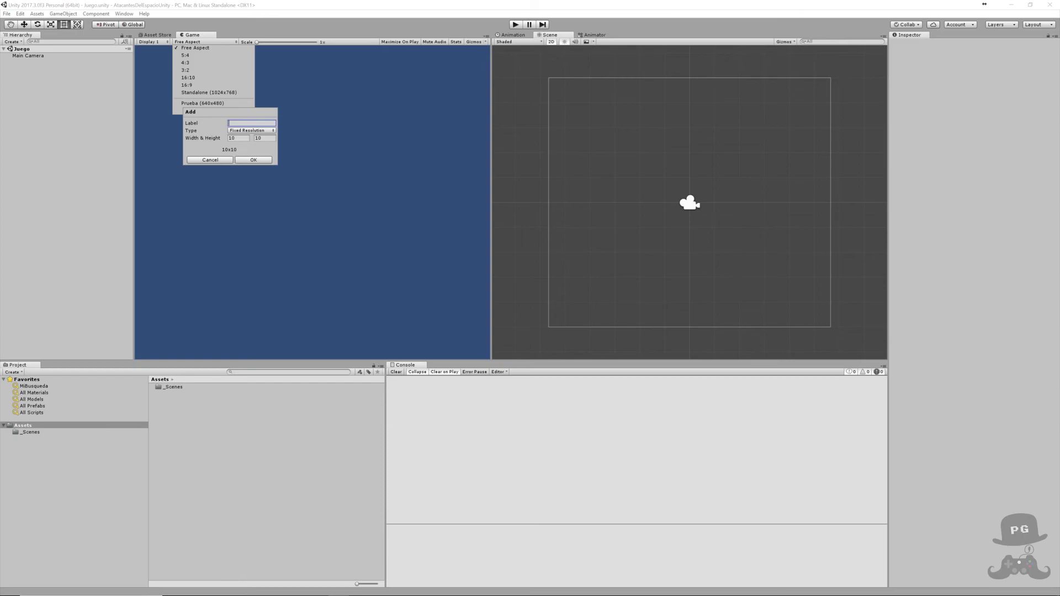
{"action": "type", "text": "Sam"}
{"action": "type", "text": "sung"}
{"action": "type", "text": "S"}
{"action": "type", "text": "8S"}
{"action": "type", "text": "9"}
{"action": "type", "text": "I"}
{"action": "type", "text": "phone"}
{"action": "type", "text": "x"}
{"action": "left_click", "coordinate": [251, 131]}
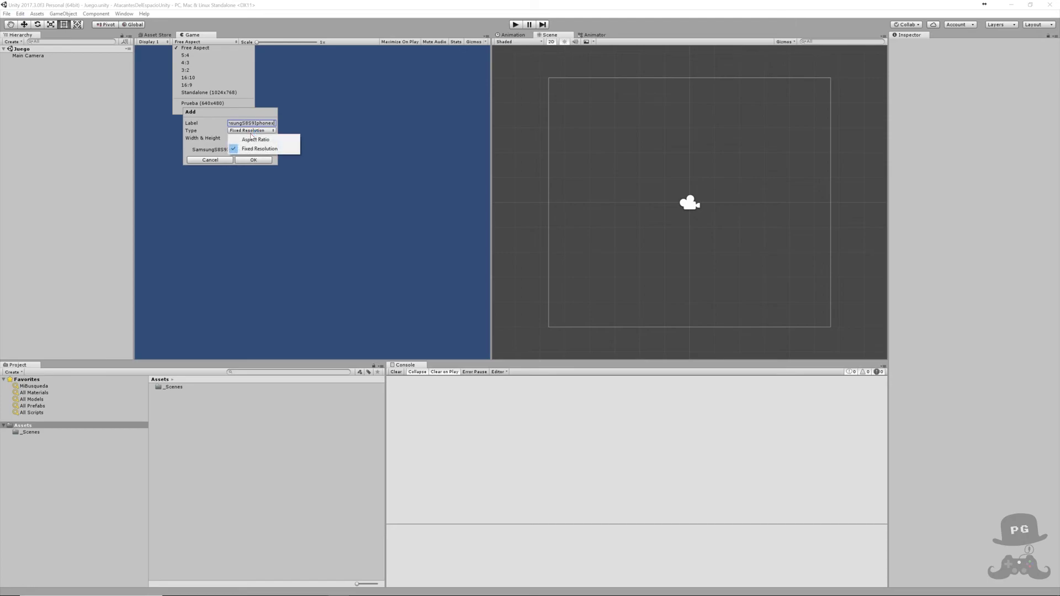
{"action": "left_click", "coordinate": [256, 140]}
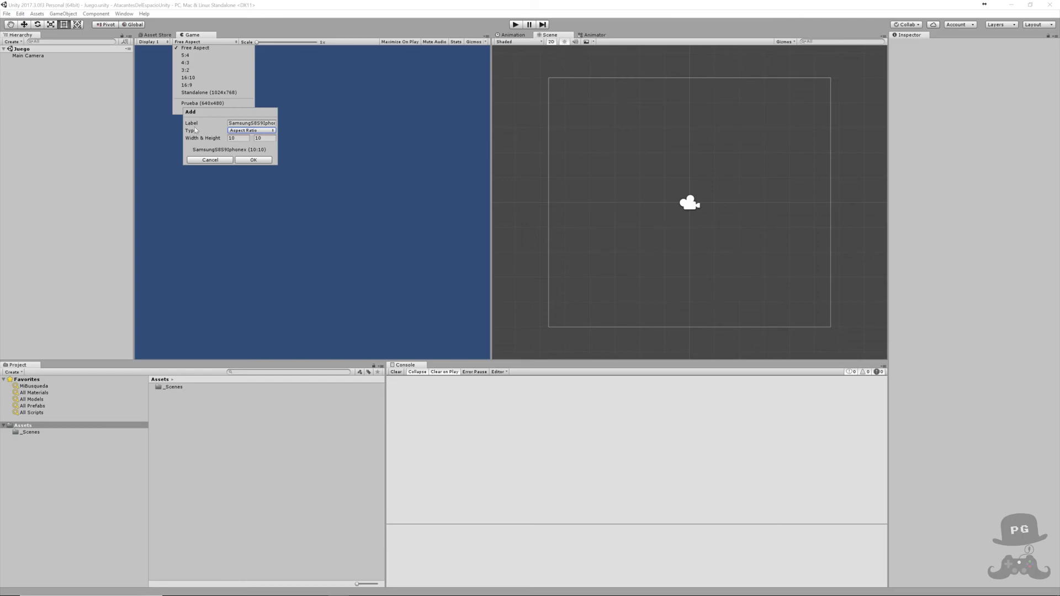
Set the entry's ratio to 18 by 37 and add it to the aspect list.
{"action": "left_click", "coordinate": [236, 137]}
{"action": "type", "text": "9"}
{"action": "key", "text": "Tab"}
{"action": "type", "text": "18"}
{"action": "type", "text": "5"}
{"action": "key", "text": "BackSpace"}
{"action": "type", "text": "5"}
{"action": "left_click", "coordinate": [238, 138]}
{"action": "type", "text": "8"}
{"action": "key", "text": "Tab"}
{"action": "type", "text": "3"}
{"action": "type", "text": "7"}
{"action": "left_click", "coordinate": [252, 161]}
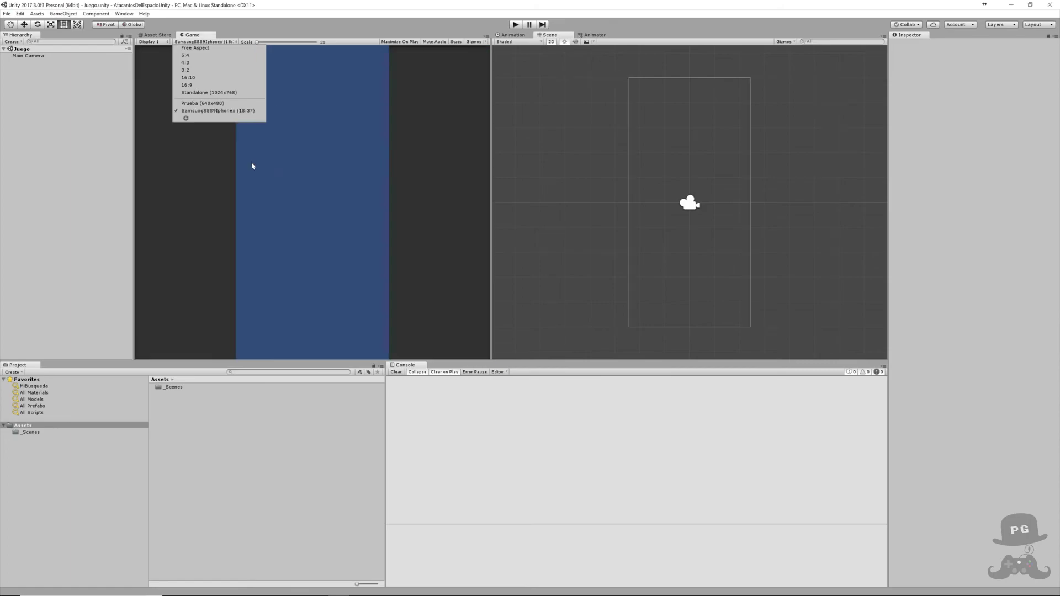
{"action": "left_click", "coordinate": [190, 178]}
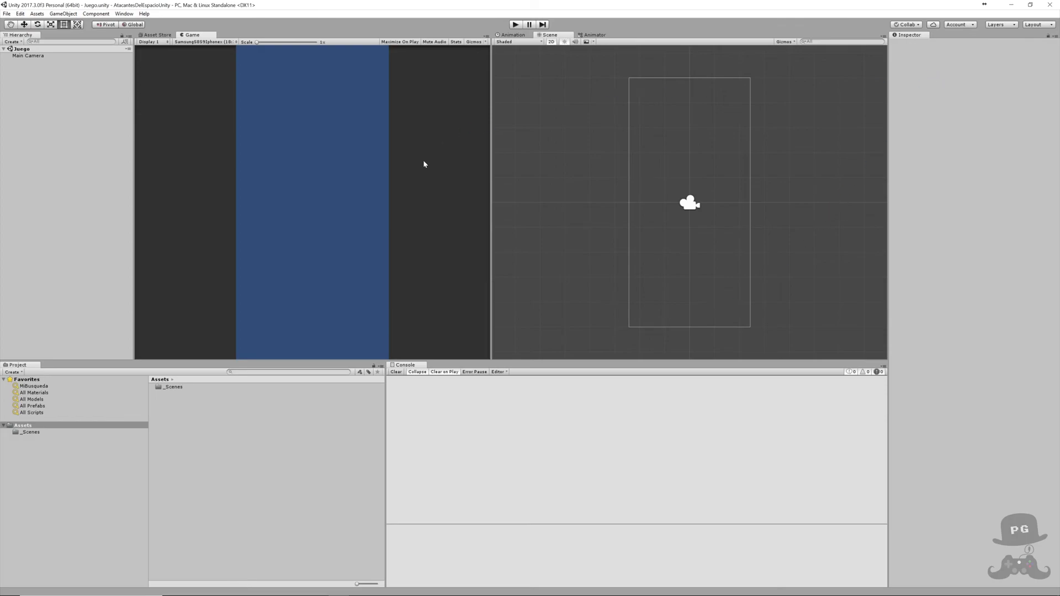
Make the Main Camera's background colour black, then clear the selection.
{"action": "left_click", "coordinate": [41, 58]}
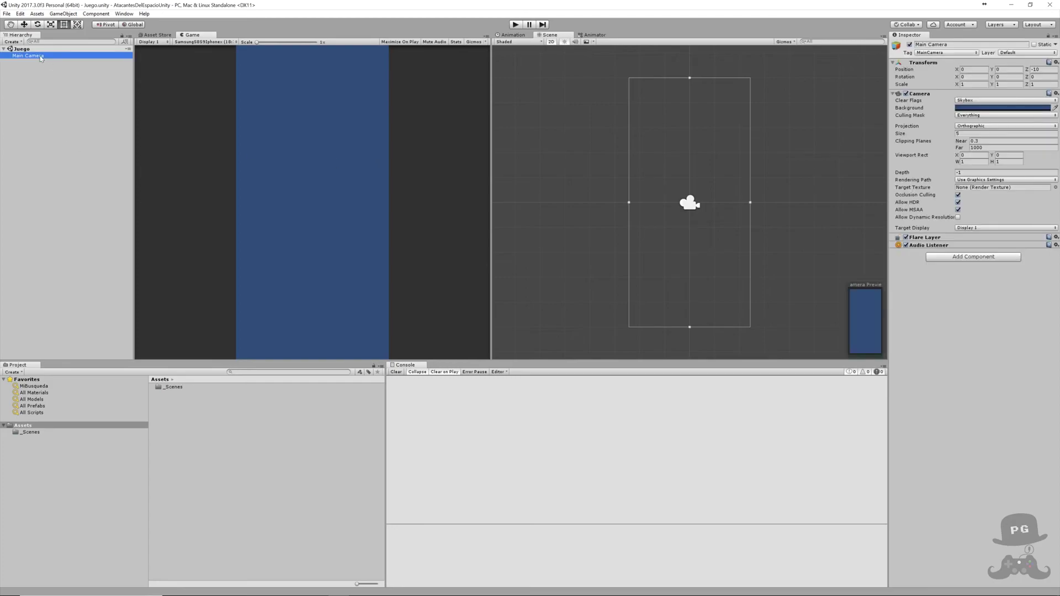
{"action": "left_click", "coordinate": [970, 109]}
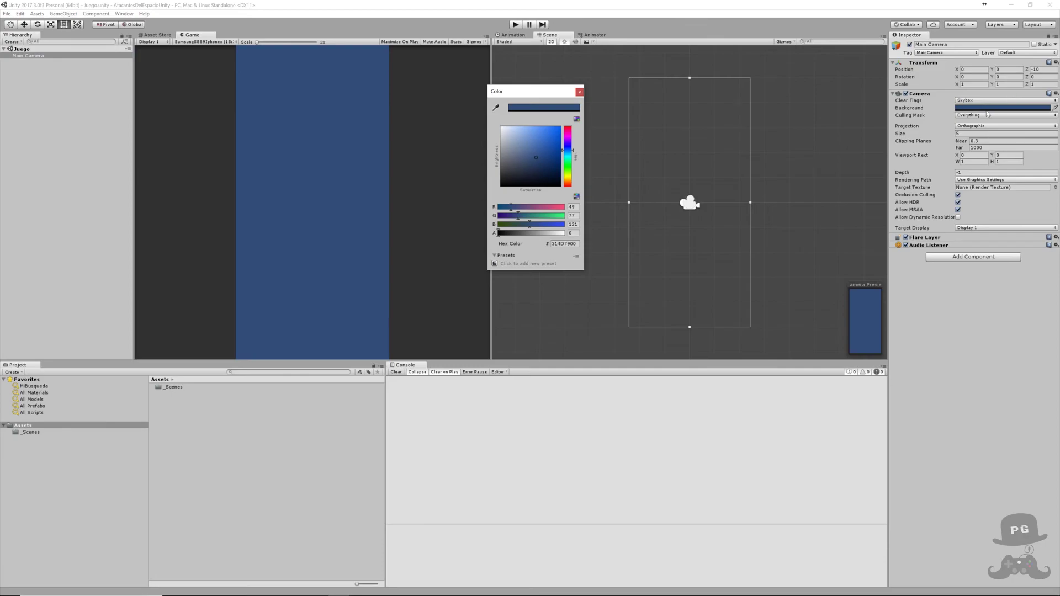
{"action": "left_click_drag", "start_coordinate": [506, 157], "coordinate": [647, 232]}
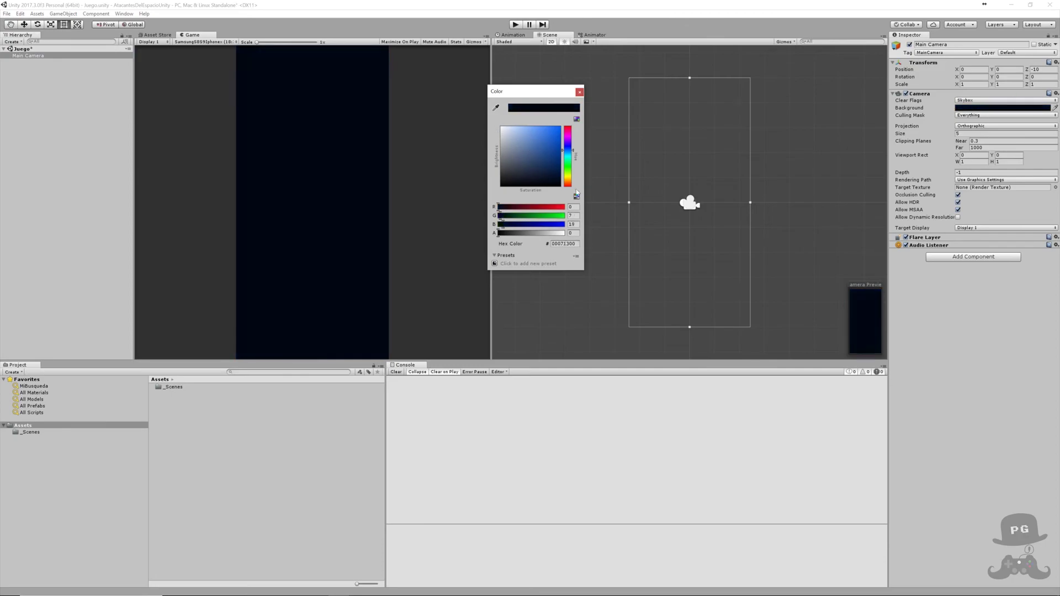
{"action": "left_click", "coordinate": [580, 91]}
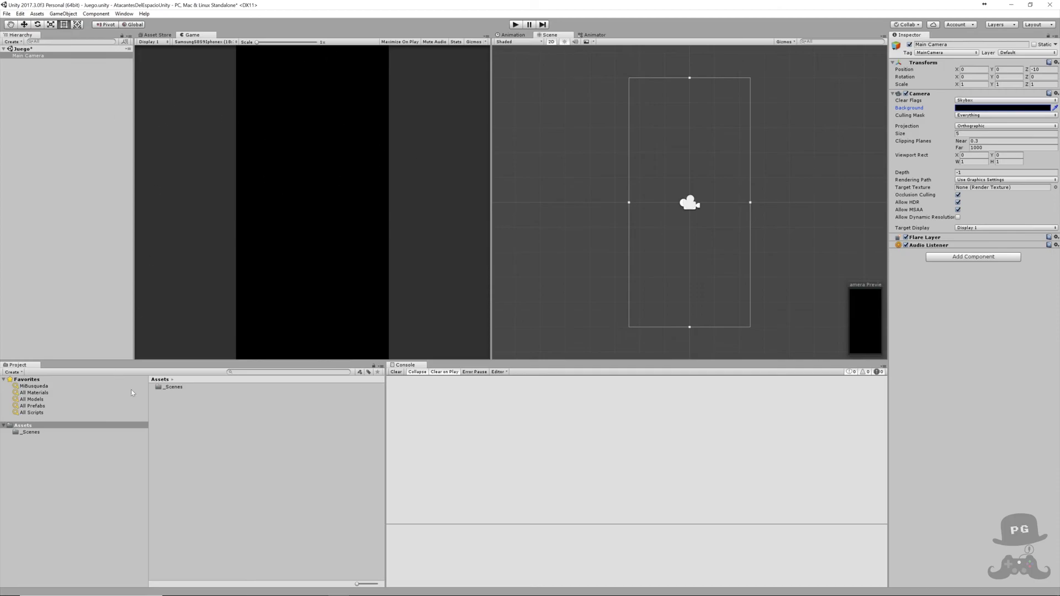
{"action": "left_click", "coordinate": [167, 399]}
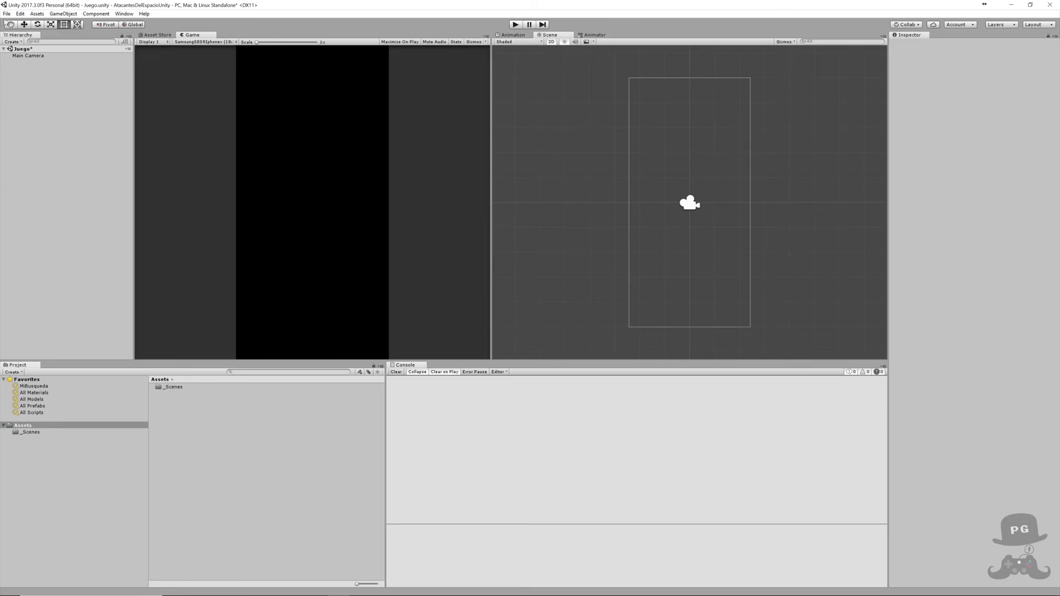
Import all assets from OneDrive/PadreGamer/SpaceInvaders/AssetsIniciales.unitypackage as a custom package.
{"action": "left_click", "coordinate": [40, 15]}
{"action": "mouse_move", "coordinate": [59, 86]}
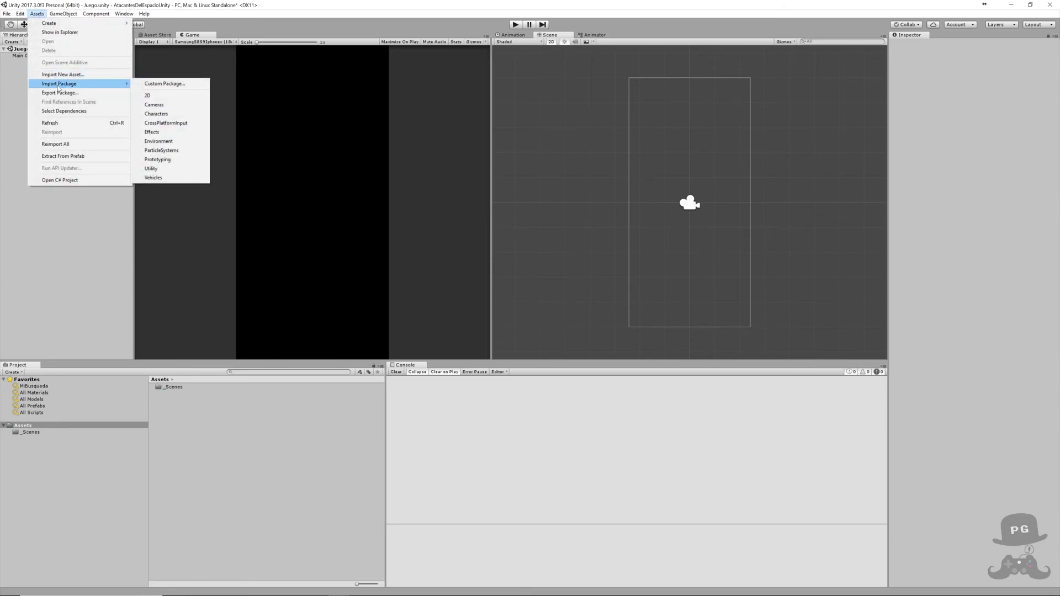
{"action": "left_click", "coordinate": [164, 86]}
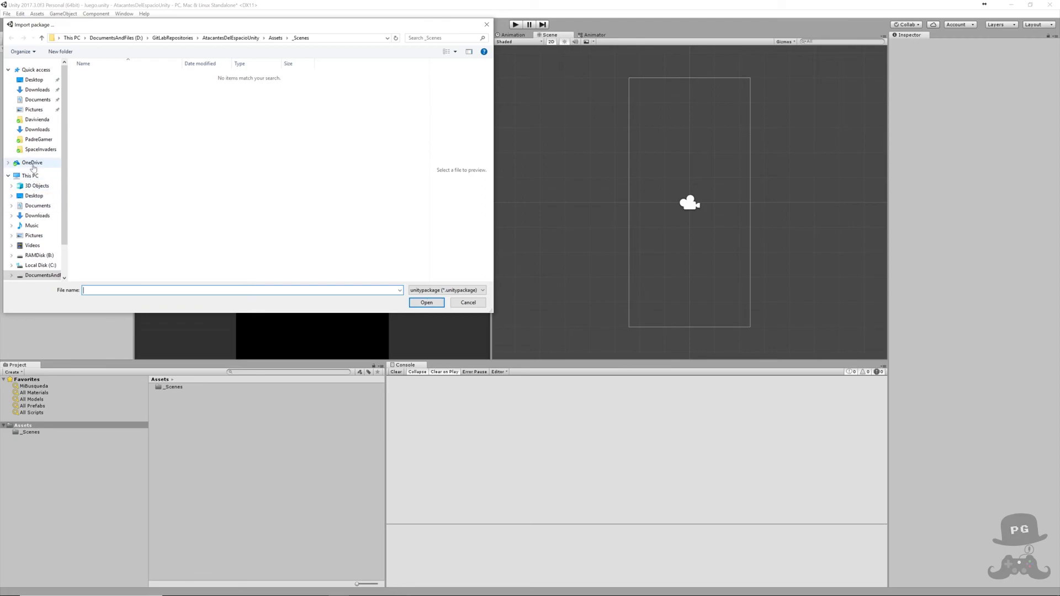
{"action": "left_click", "coordinate": [33, 166]}
{"action": "left_click", "coordinate": [94, 235]}
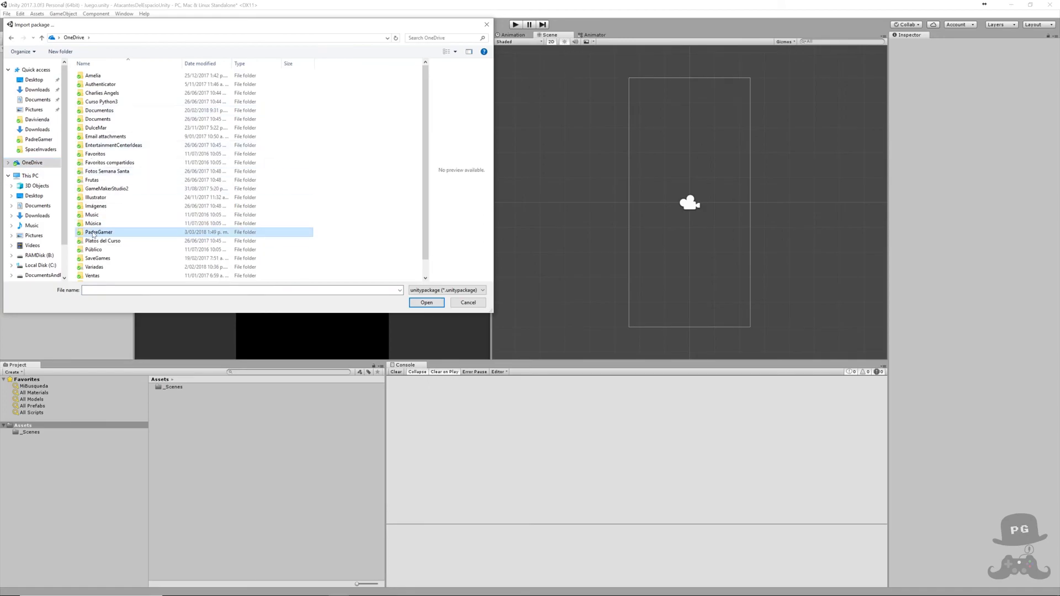
{"action": "double_click", "coordinate": [94, 234]}
{"action": "double_click", "coordinate": [223, 87]}
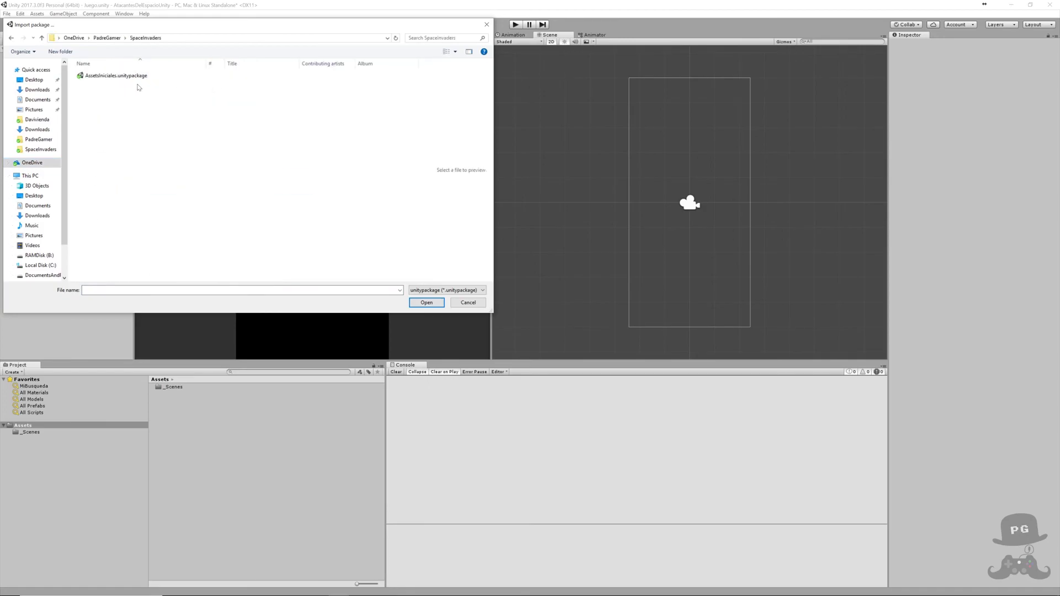
{"action": "double_click", "coordinate": [105, 76]}
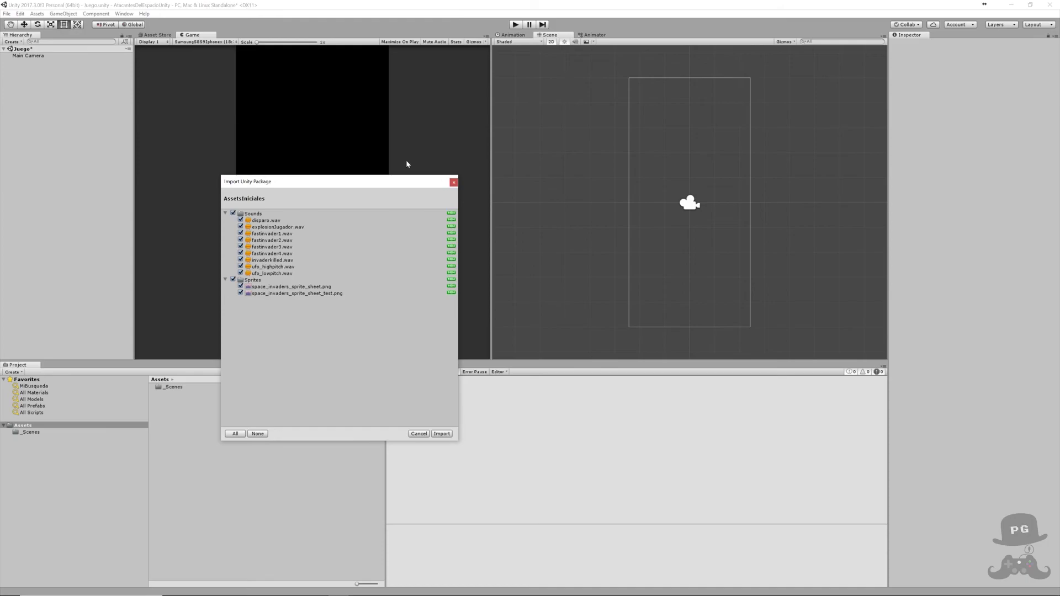
{"action": "left_click", "coordinate": [442, 433]}
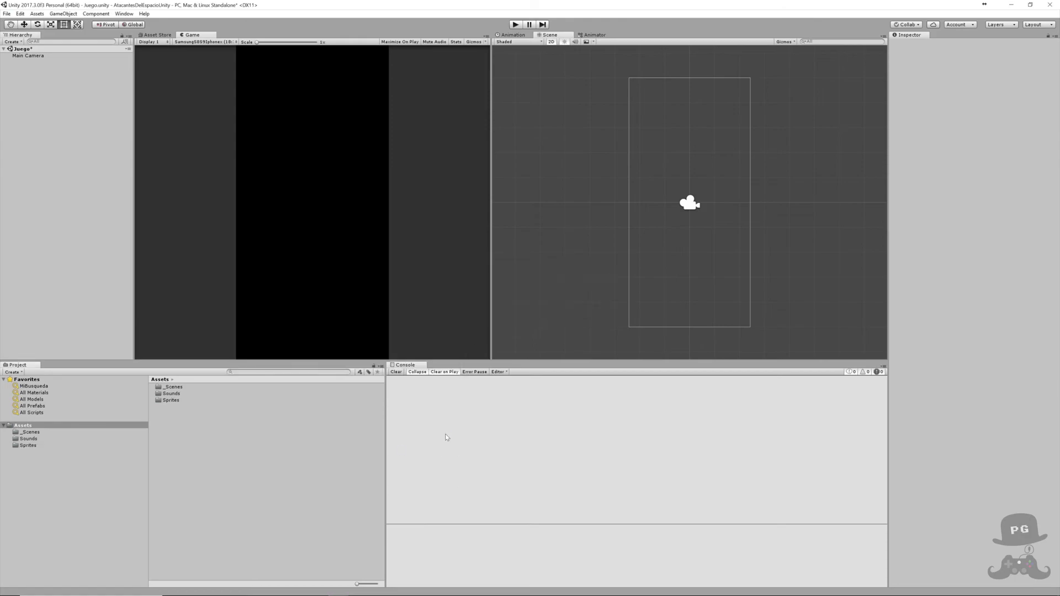
Open the new Sounds folder and select the disparo clip.
{"action": "left_click", "coordinate": [175, 394]}
{"action": "left_click", "coordinate": [174, 401]}
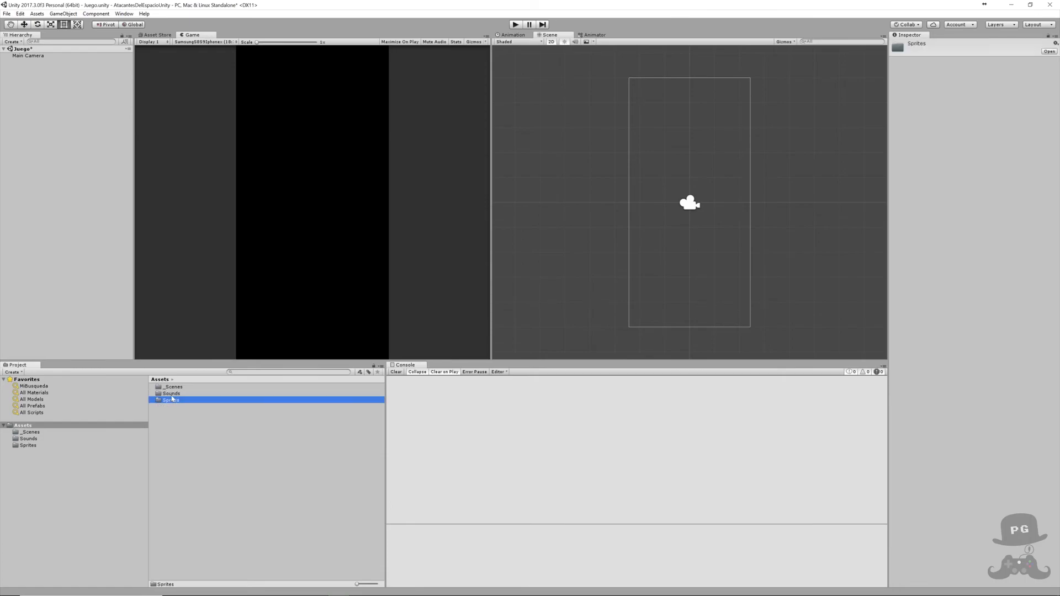
{"action": "double_click", "coordinate": [172, 393]}
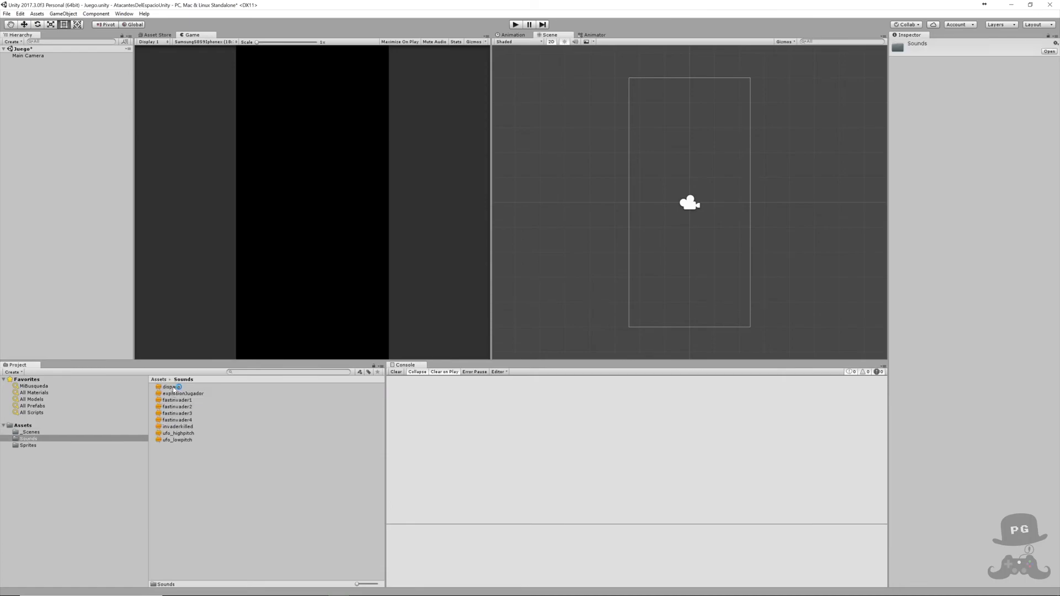
{"action": "left_click", "coordinate": [173, 388]}
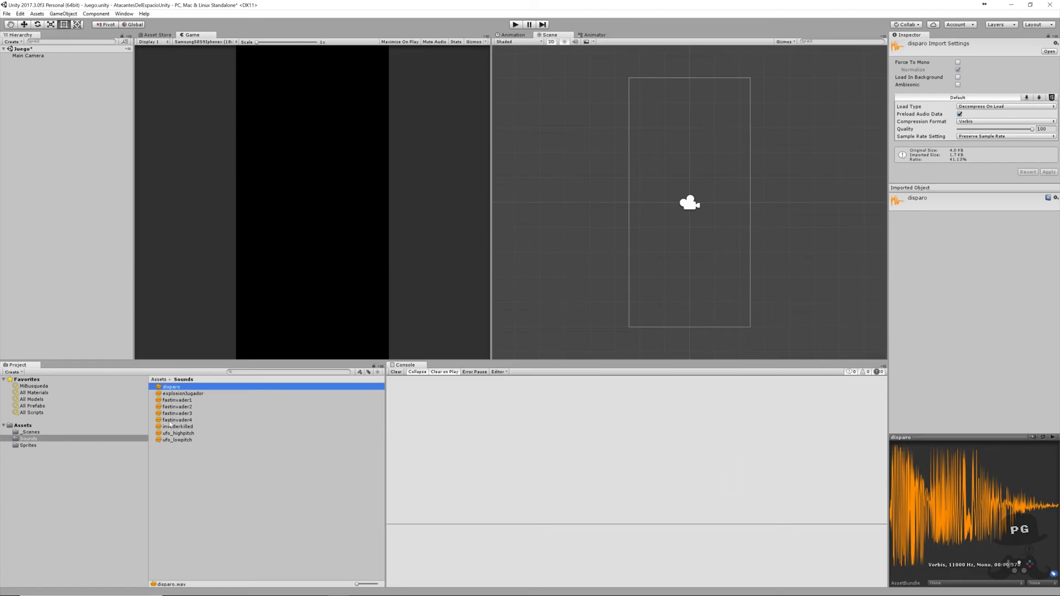
Listen to the disparo, explosionJugador, fastinvader1 and fastinvader4 clips.
{"action": "left_click", "coordinate": [1052, 438]}
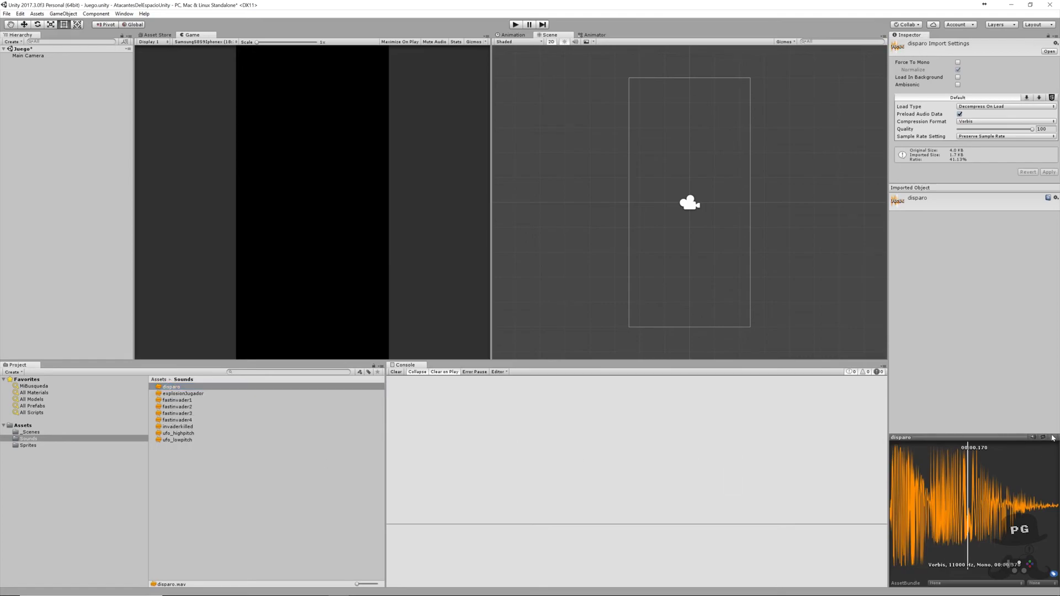
{"action": "left_click", "coordinate": [174, 394]}
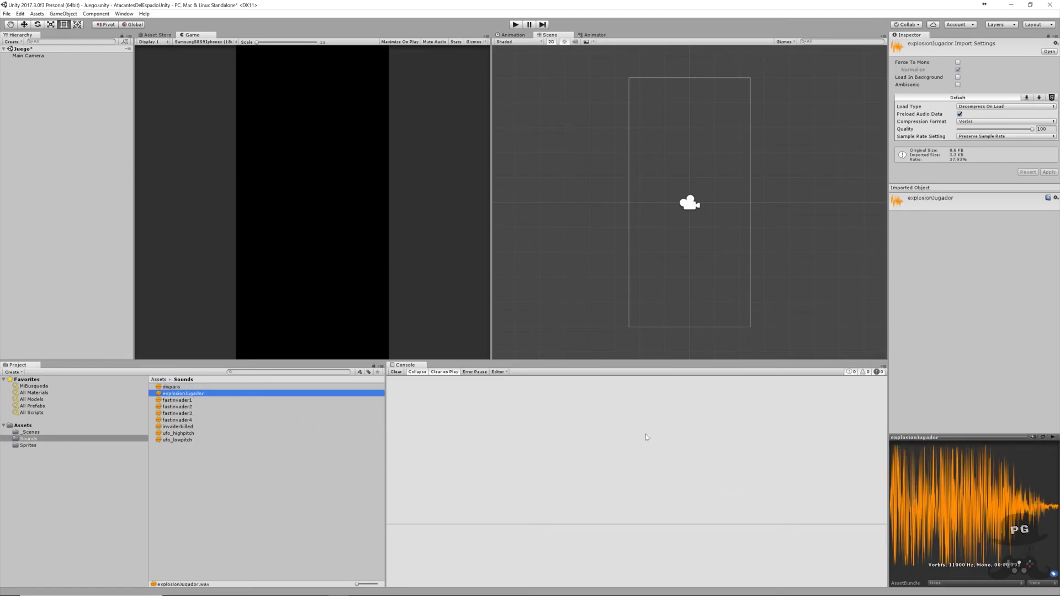
{"action": "left_click", "coordinate": [1052, 437]}
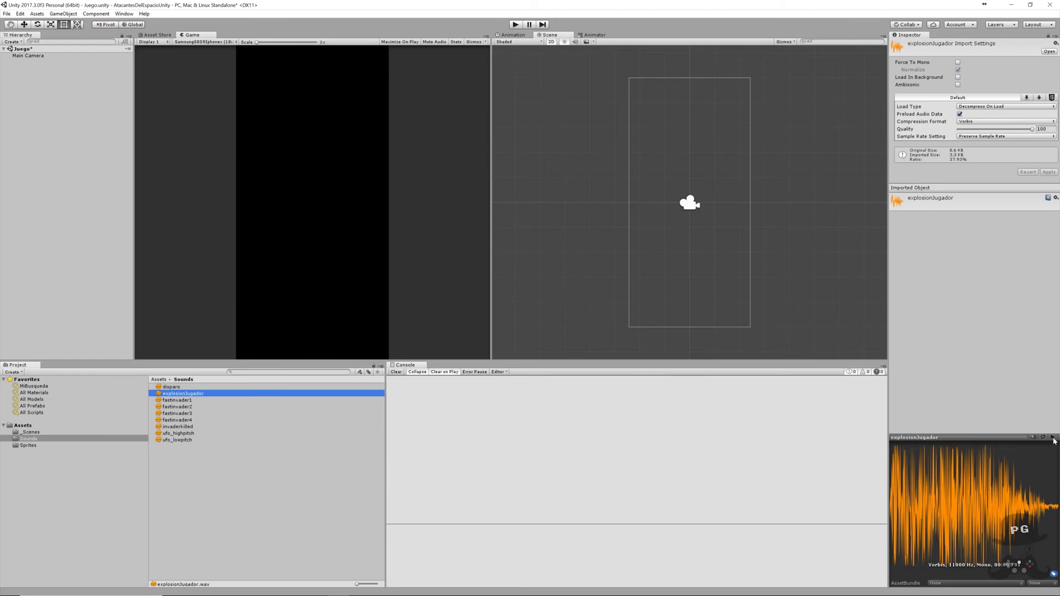
{"action": "left_click", "coordinate": [180, 400]}
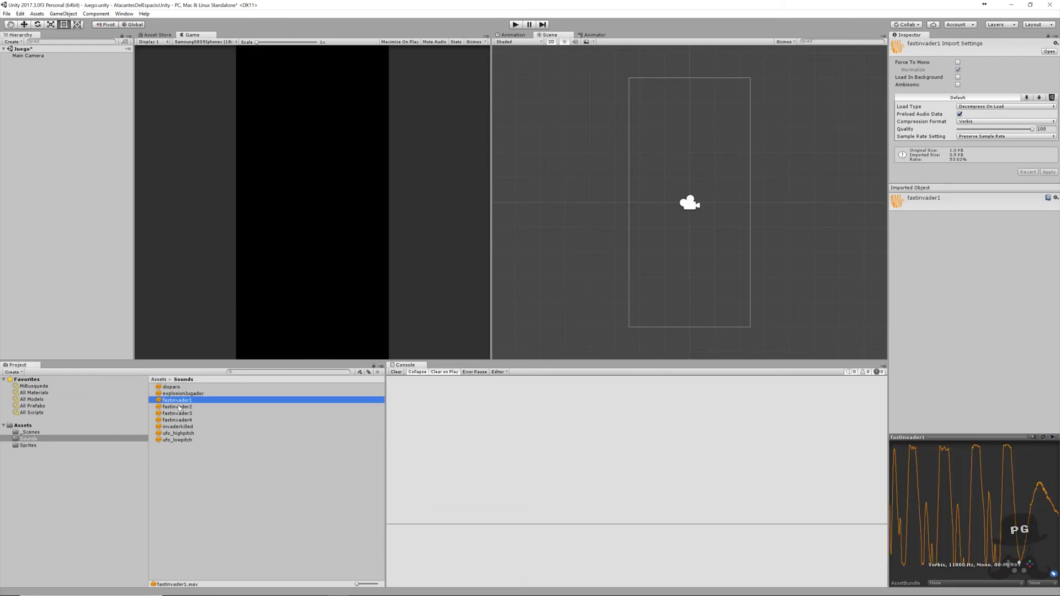
{"action": "left_click", "coordinate": [180, 419]}
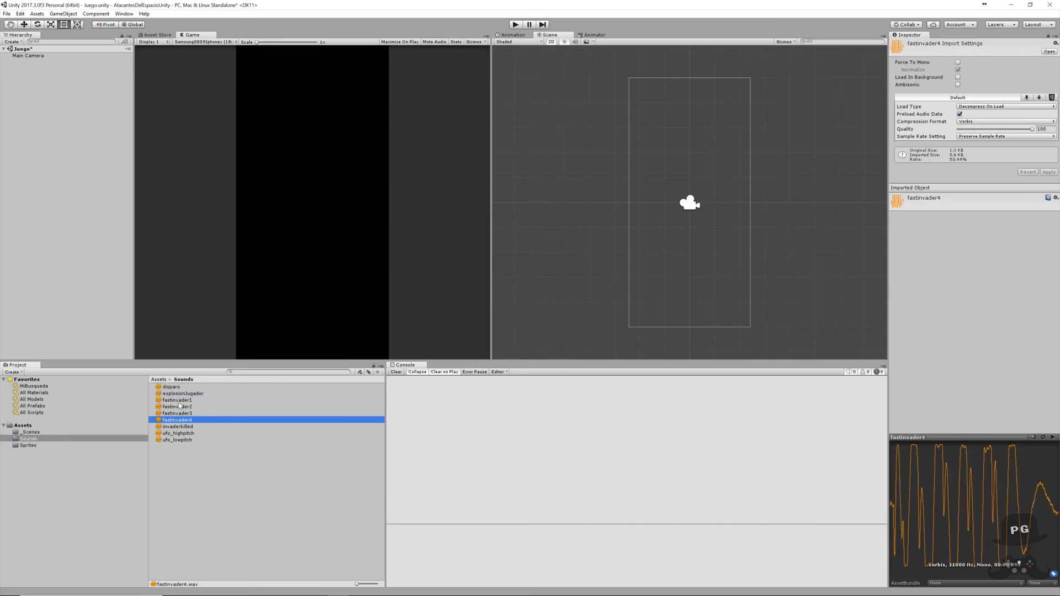
{"action": "left_click", "coordinate": [180, 400]}
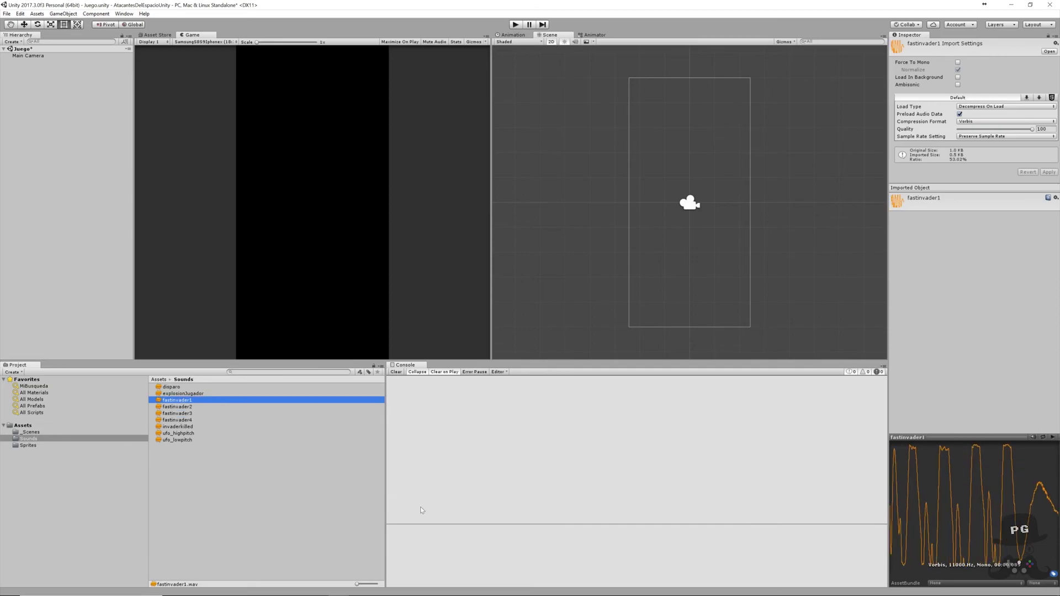
{"action": "left_click", "coordinate": [1053, 438]}
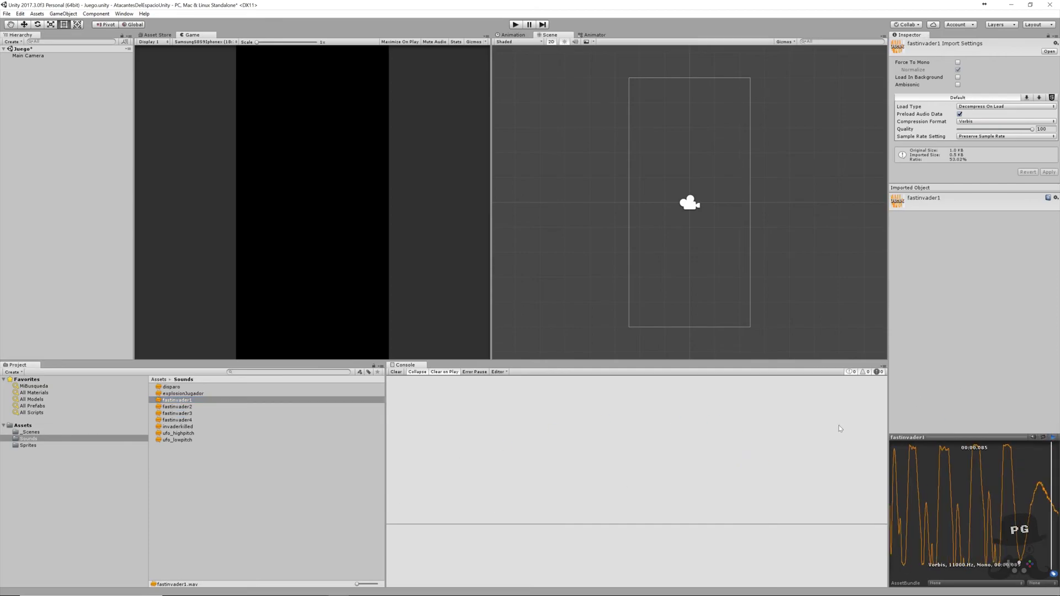
{"action": "left_click", "coordinate": [182, 407]}
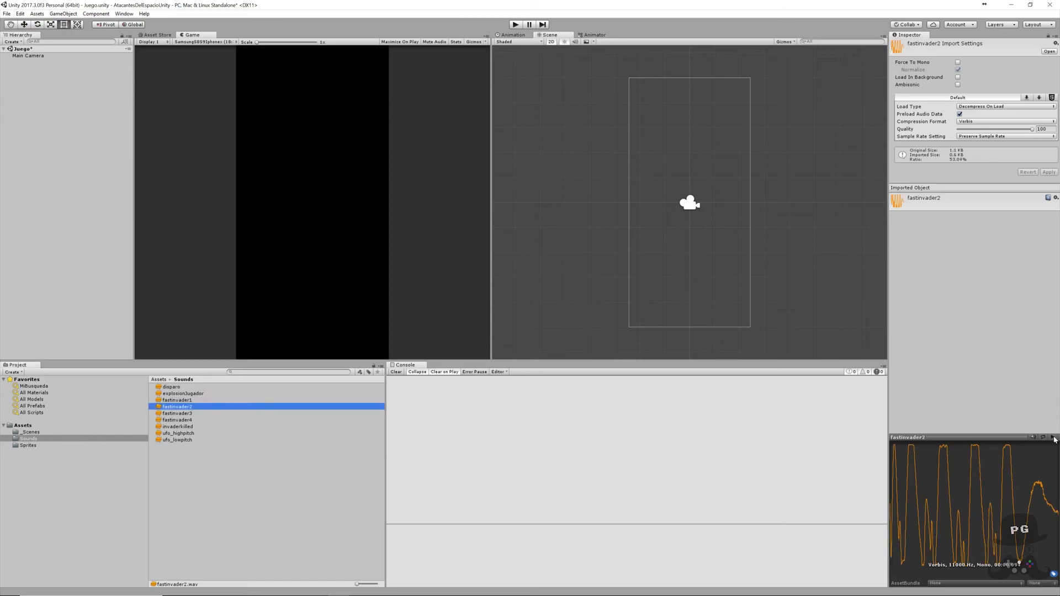
{"action": "left_click", "coordinate": [173, 413]}
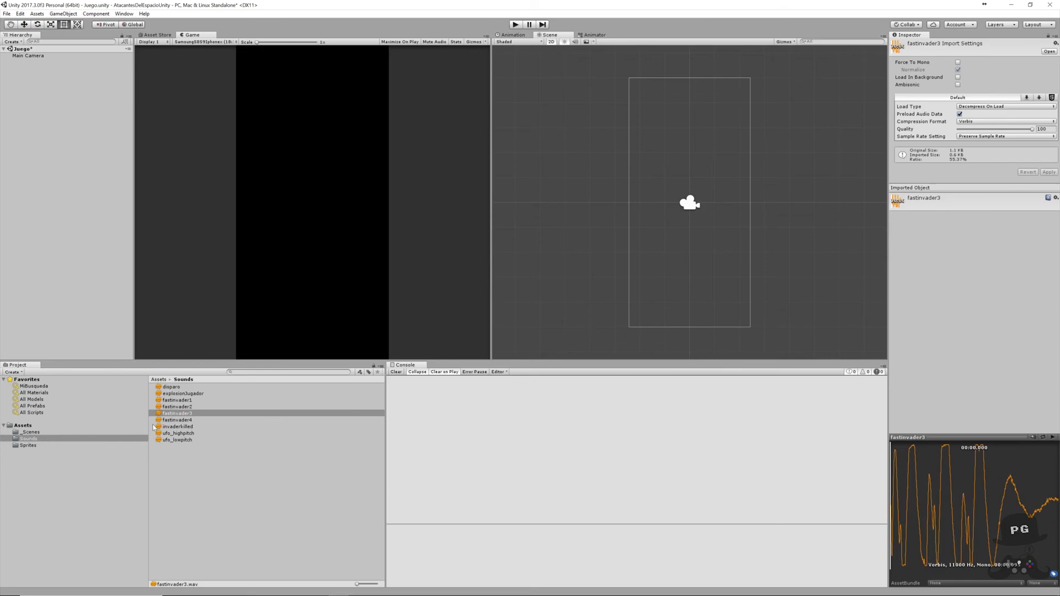
{"action": "left_click", "coordinate": [171, 420]}
{"action": "left_click", "coordinate": [1051, 438]}
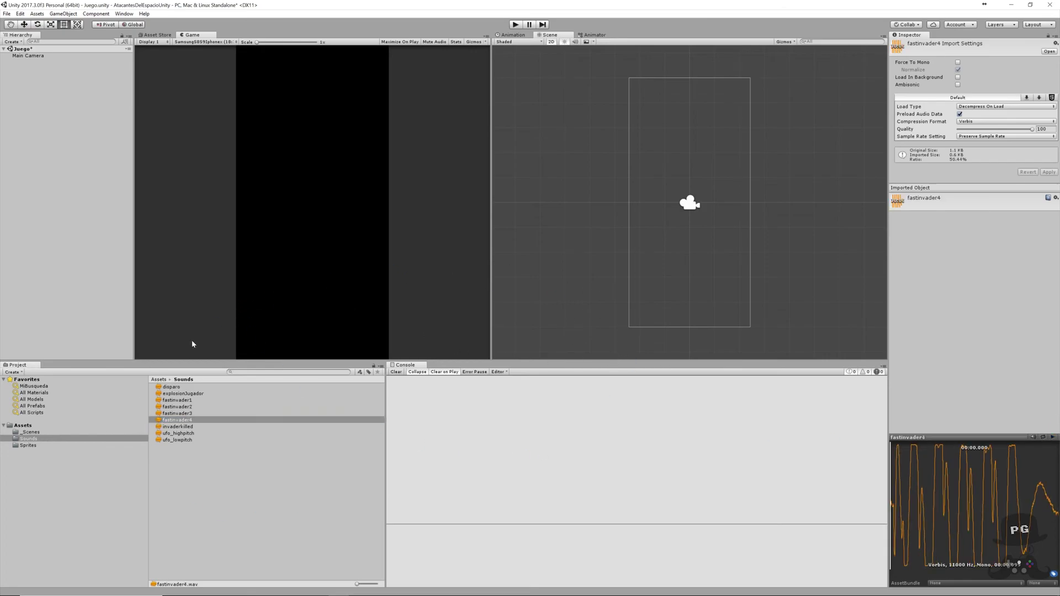
Listen to invaderkilled, ufo_highpitch (briefly looped) and ufo_lowpitch, then reselect ufo_highpitch.
{"action": "left_click", "coordinate": [172, 428]}
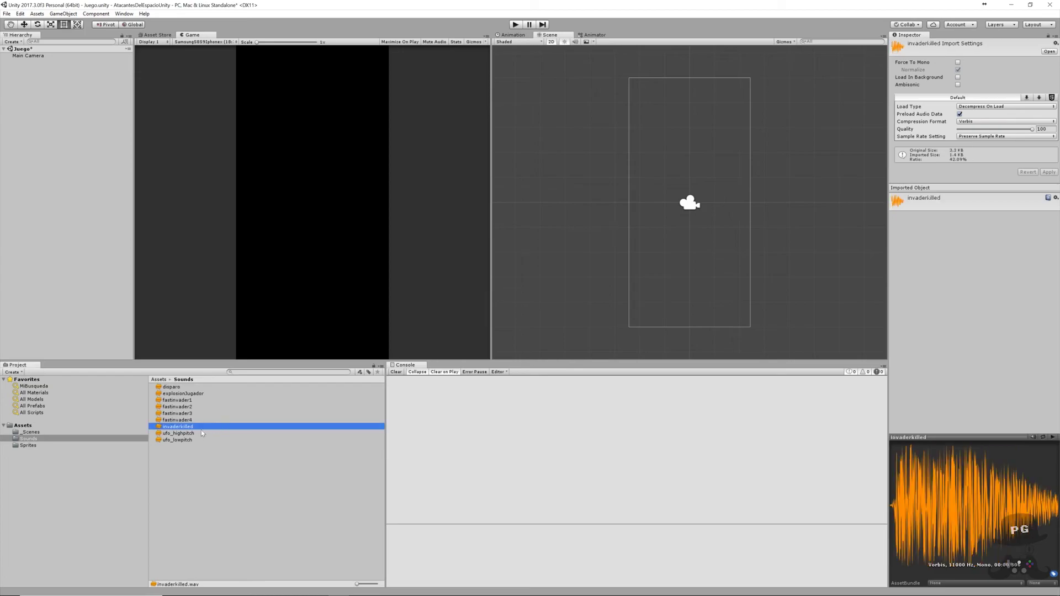
{"action": "left_click", "coordinate": [1052, 437]}
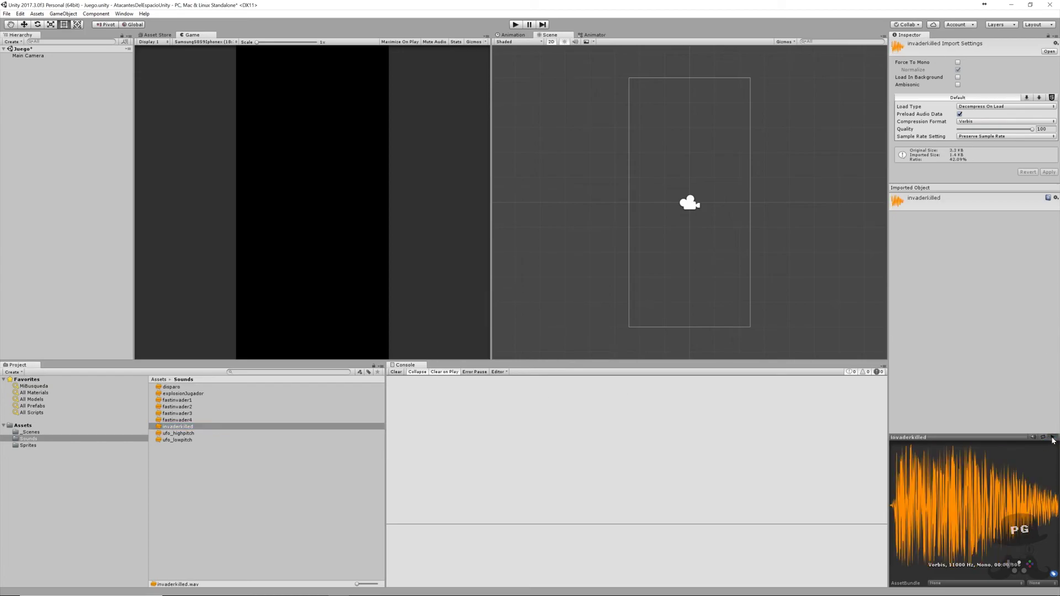
{"action": "left_click", "coordinate": [190, 434]}
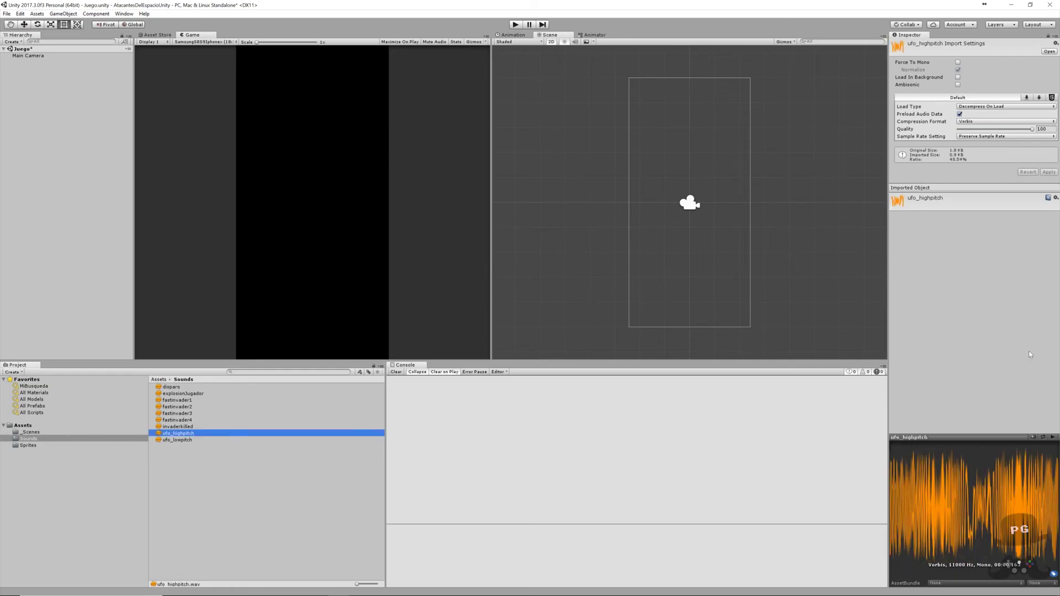
{"action": "left_click", "coordinate": [1052, 439]}
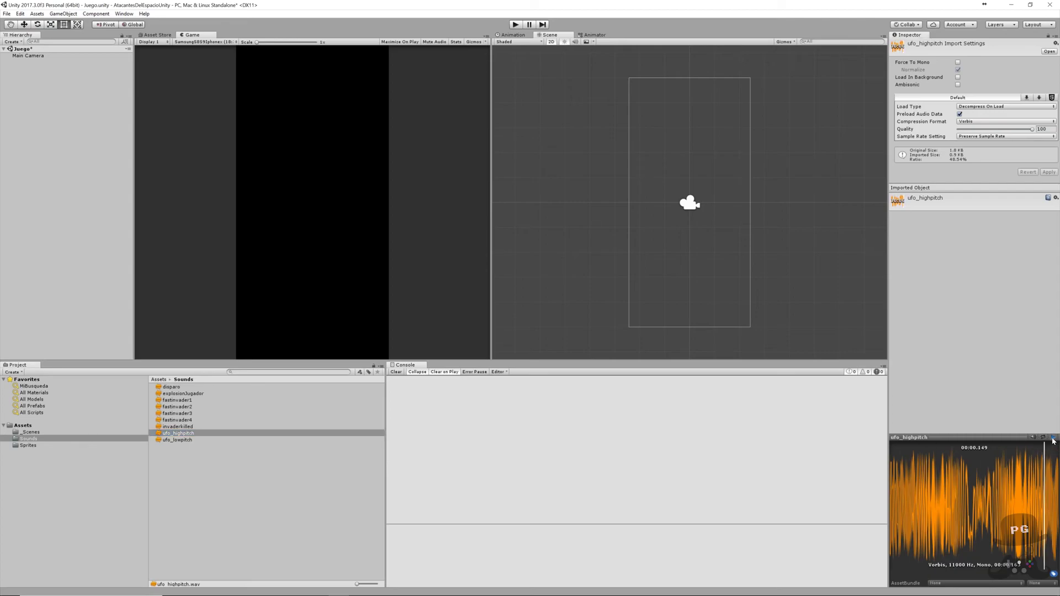
{"action": "left_click", "coordinate": [1043, 438]}
{"action": "left_click", "coordinate": [1044, 438]}
{"action": "left_click", "coordinate": [183, 440]}
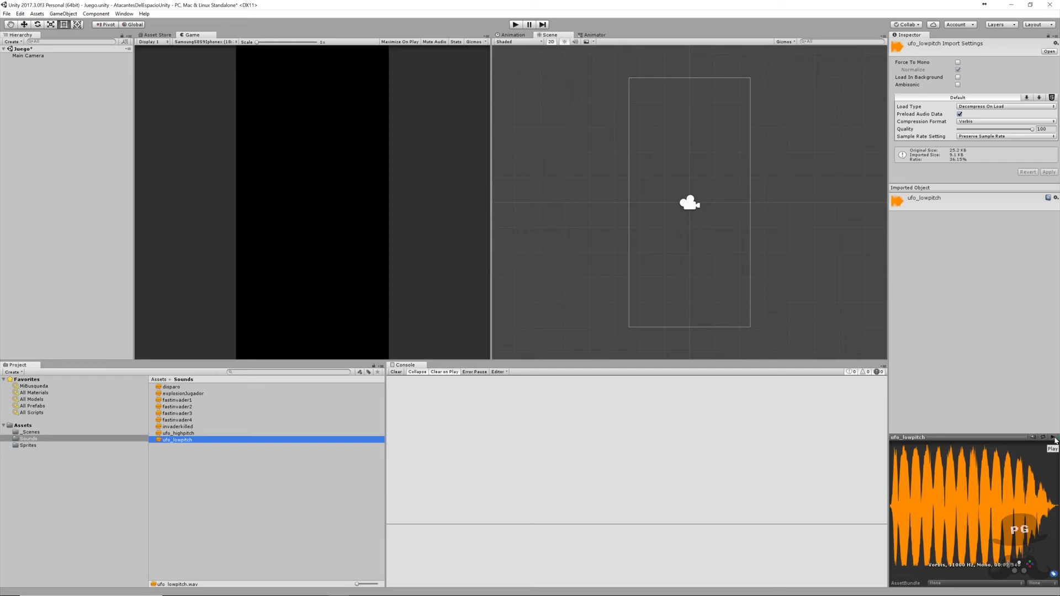
{"action": "left_click", "coordinate": [1054, 438]}
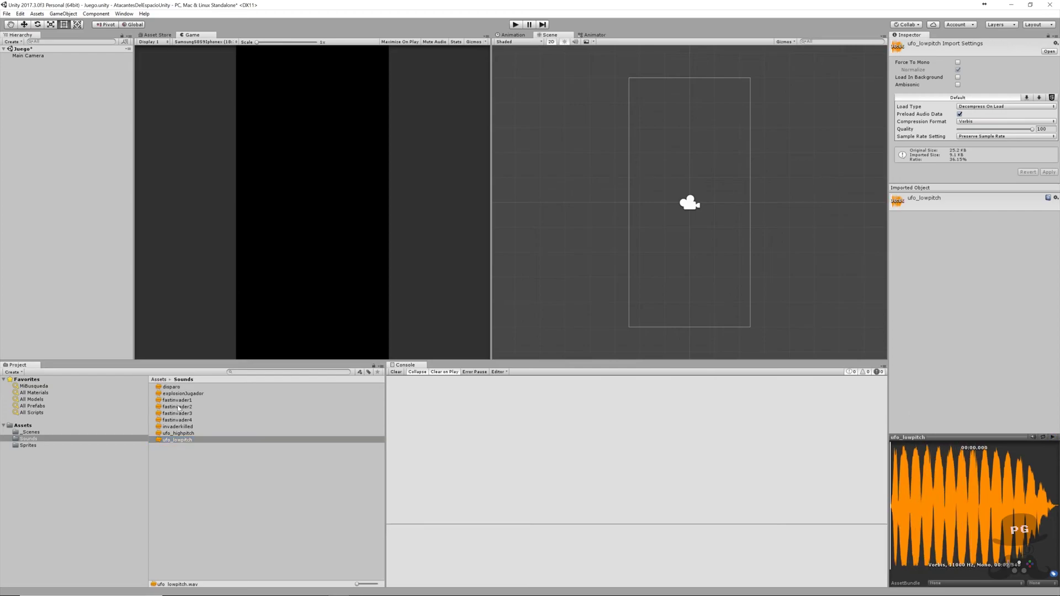
{"action": "left_click", "coordinate": [169, 434]}
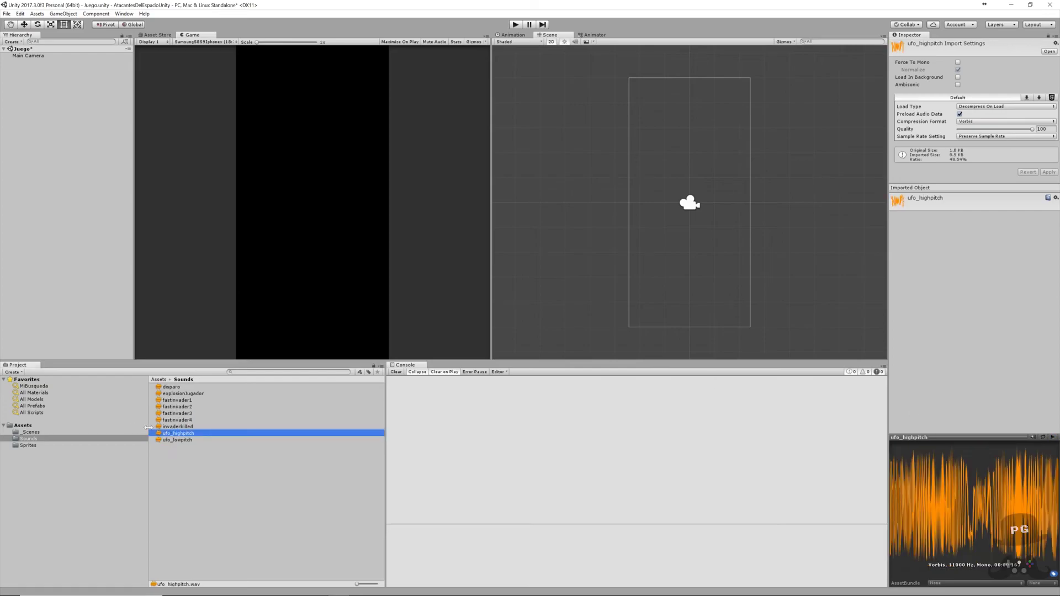
Open the Sprites folder, expand space_invaders_sprite_sheet and show the assets as large thumbnails.
{"action": "left_click", "coordinate": [27, 446]}
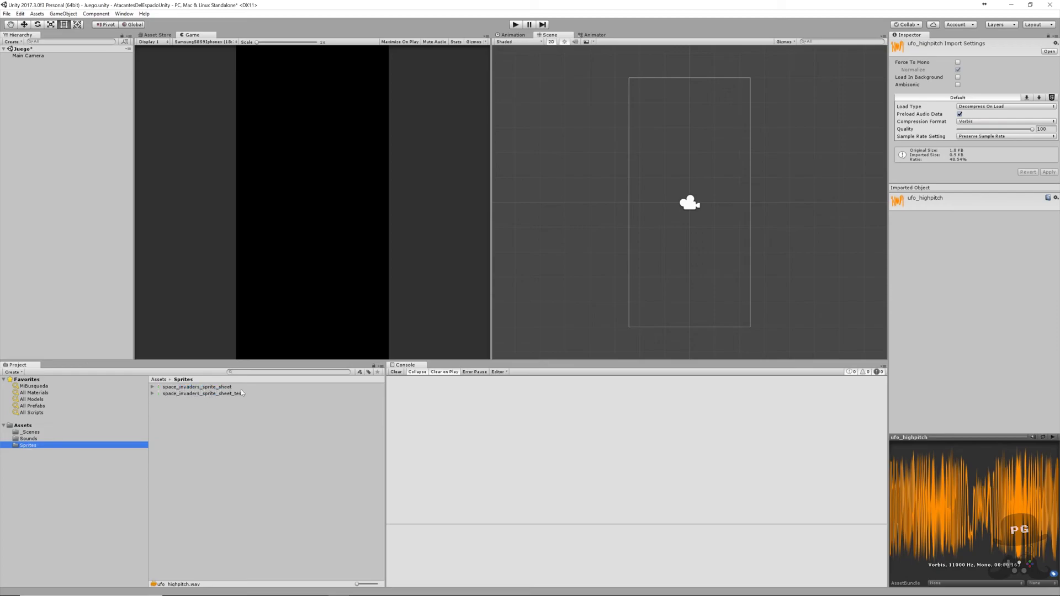
{"action": "left_click", "coordinate": [177, 388]}
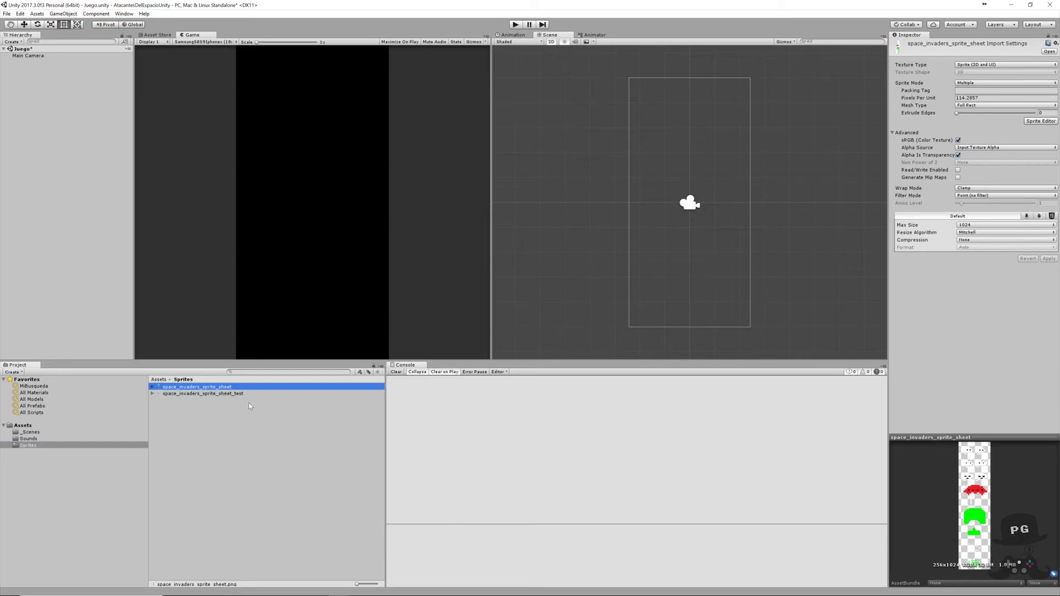
{"action": "left_click", "coordinate": [152, 387]}
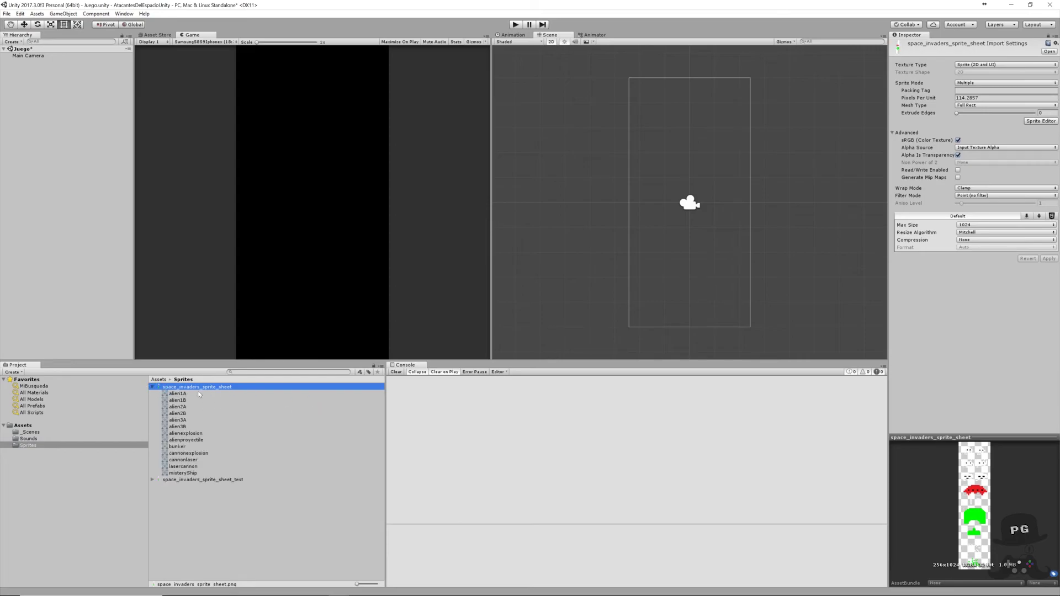
{"action": "left_click_drag", "start_coordinate": [387, 552], "coordinate": [452, 552]}
{"action": "left_click_drag", "start_coordinate": [422, 585], "coordinate": [435, 584]}
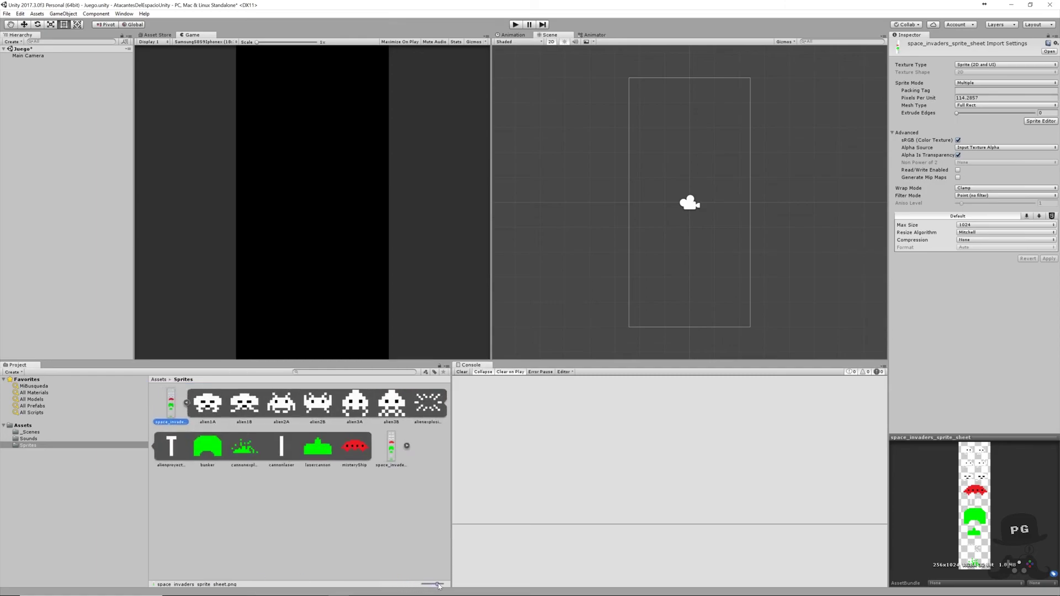
Inspect each sliced sprite: alien1A–alien3B, alienexplosion, alienproyectile, misteryShip, lasercannon, cannonlaser and bunker.
{"action": "left_click", "coordinate": [212, 406]}
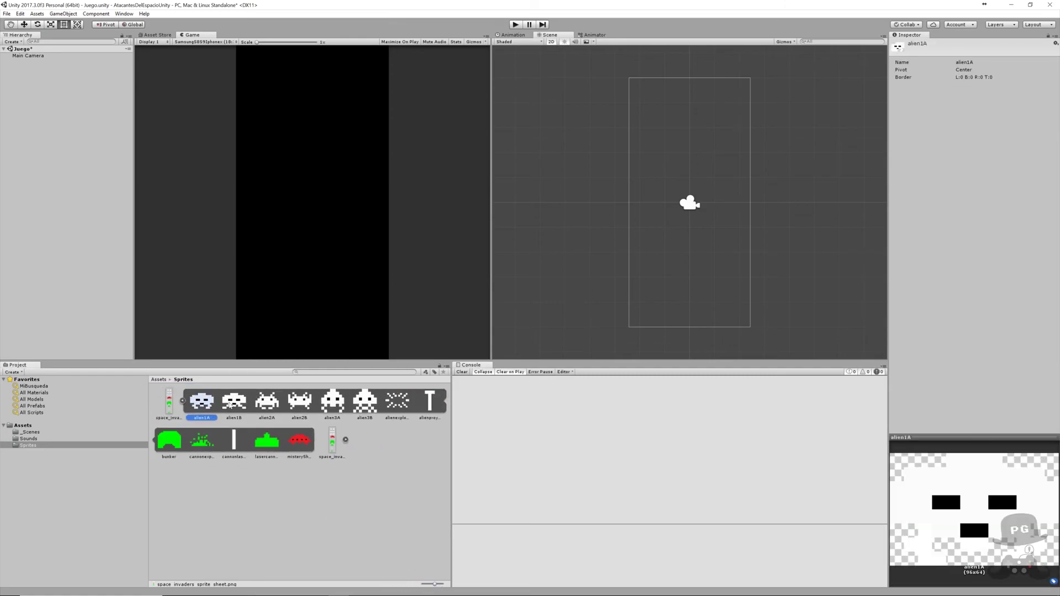
{"action": "left_click", "coordinate": [232, 405]}
{"action": "left_click", "coordinate": [269, 405]}
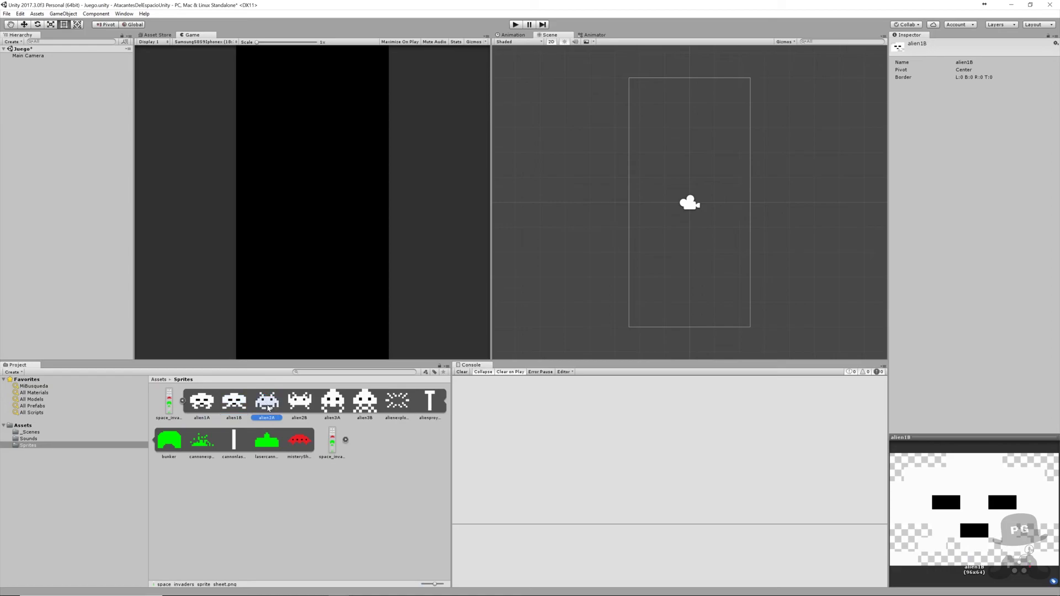
{"action": "left_click", "coordinate": [302, 409]}
{"action": "left_click", "coordinate": [334, 407]}
{"action": "left_click", "coordinate": [367, 409]}
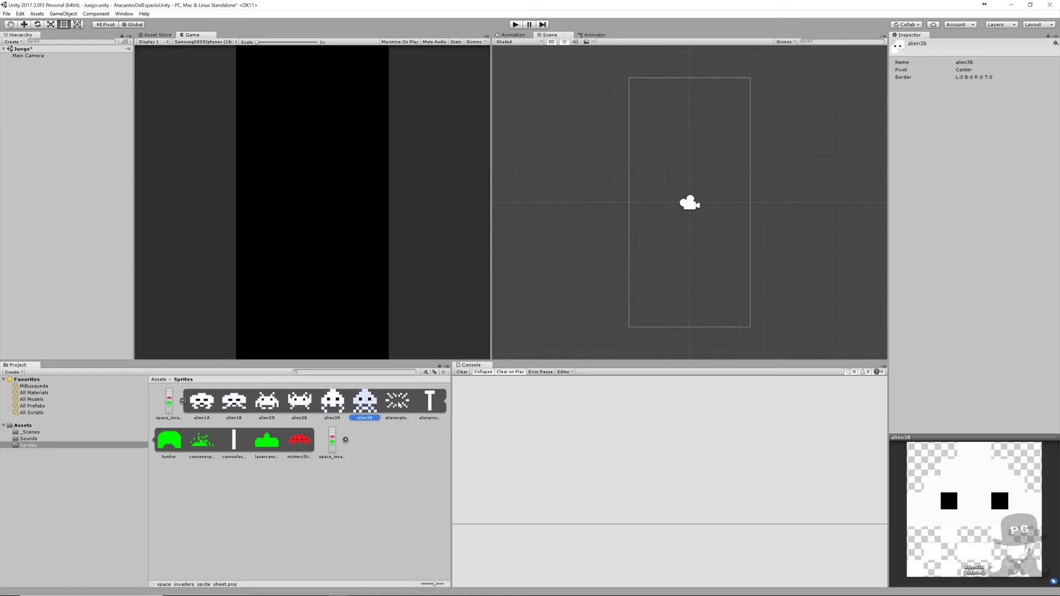
{"action": "left_click", "coordinate": [398, 405]}
{"action": "left_click", "coordinate": [428, 407]}
{"action": "left_click", "coordinate": [298, 444]}
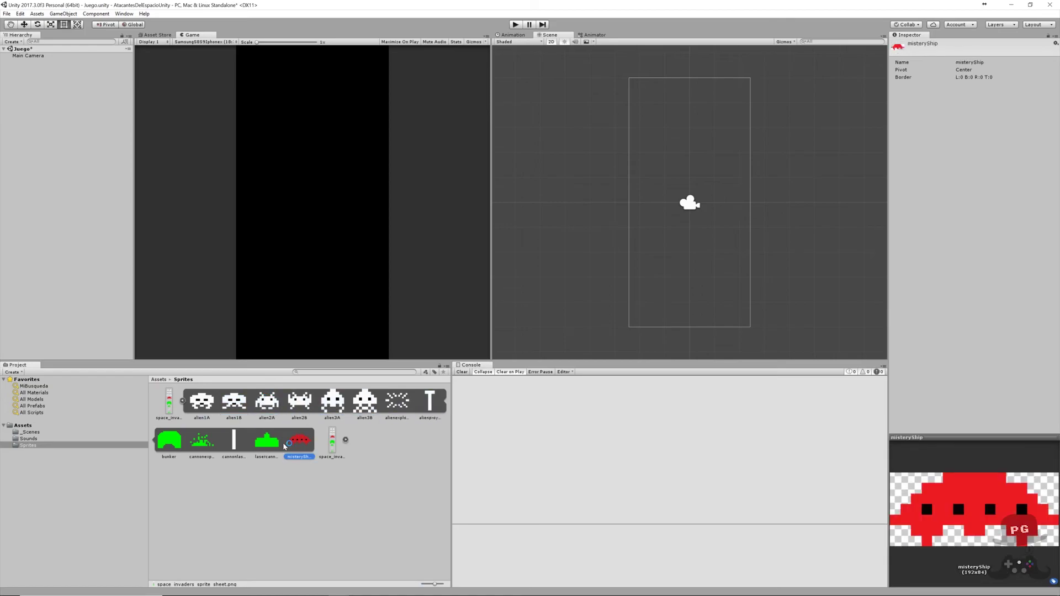
{"action": "left_click", "coordinate": [278, 447]}
{"action": "left_click", "coordinate": [242, 450]}
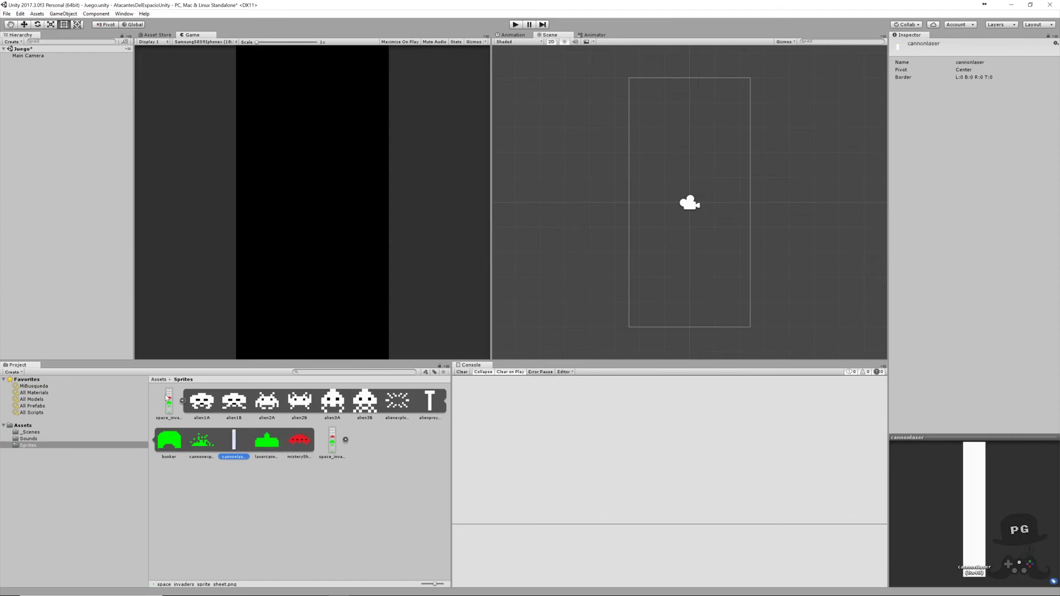
{"action": "left_click", "coordinate": [169, 440]}
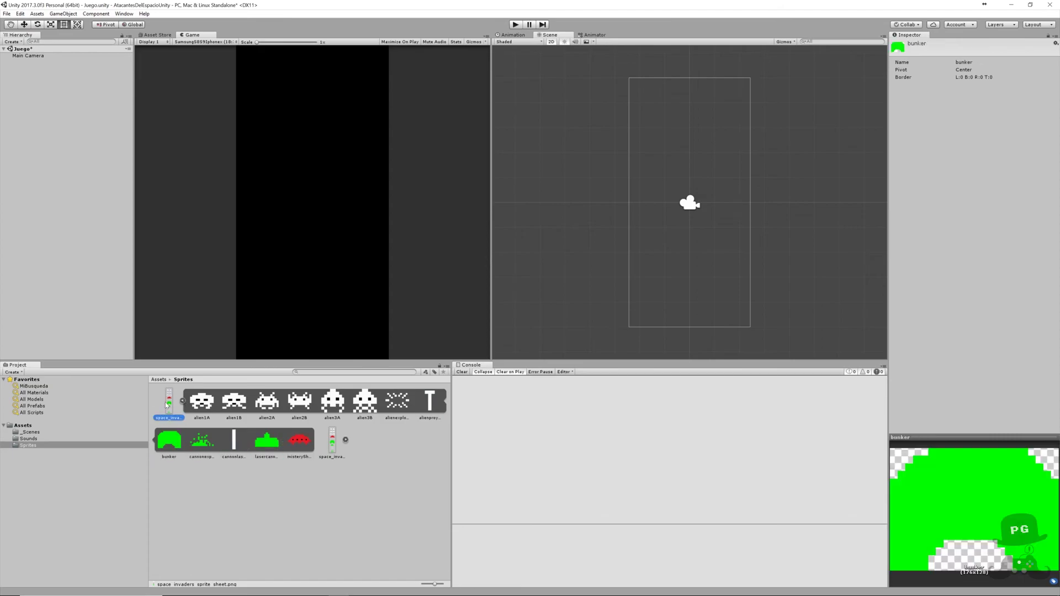
Collapse the first sheet and show space_invaders_sprite_sheet_test's import settings.
{"action": "left_click", "coordinate": [169, 402]}
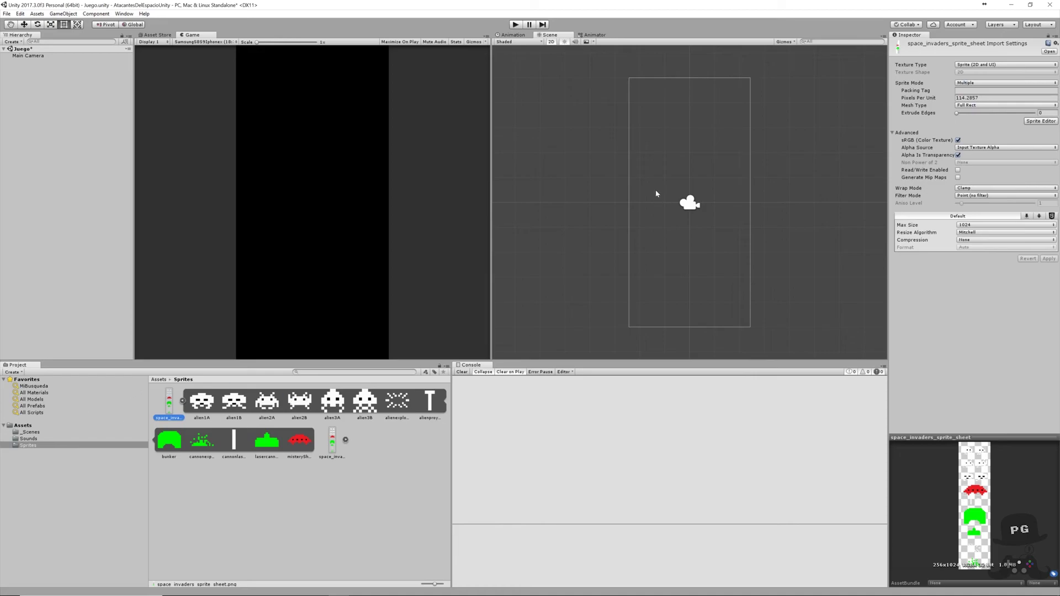
{"action": "left_click", "coordinate": [183, 402]}
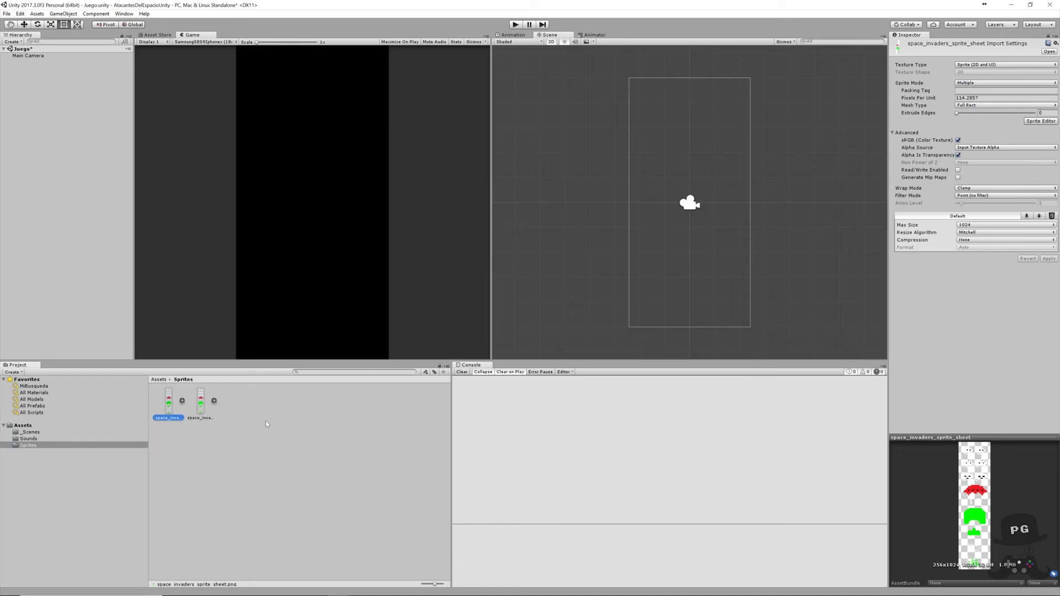
{"action": "left_click", "coordinate": [201, 406]}
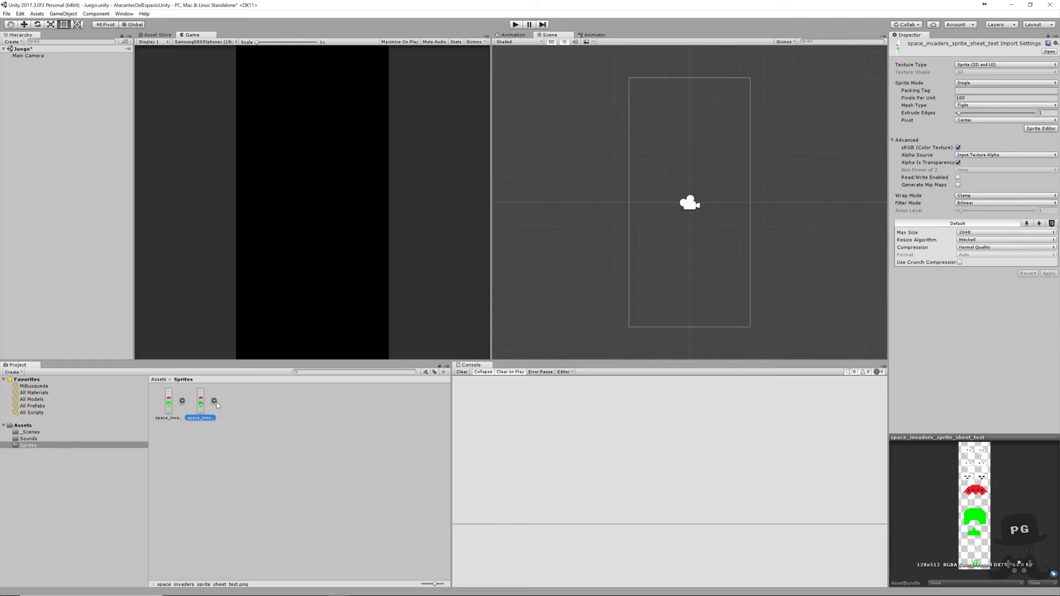
{"action": "left_click", "coordinate": [214, 401]}
{"action": "left_click", "coordinate": [215, 402]}
Enter 28 into the Main Camera's orthographic Size field.
{"action": "left_click", "coordinate": [27, 56]}
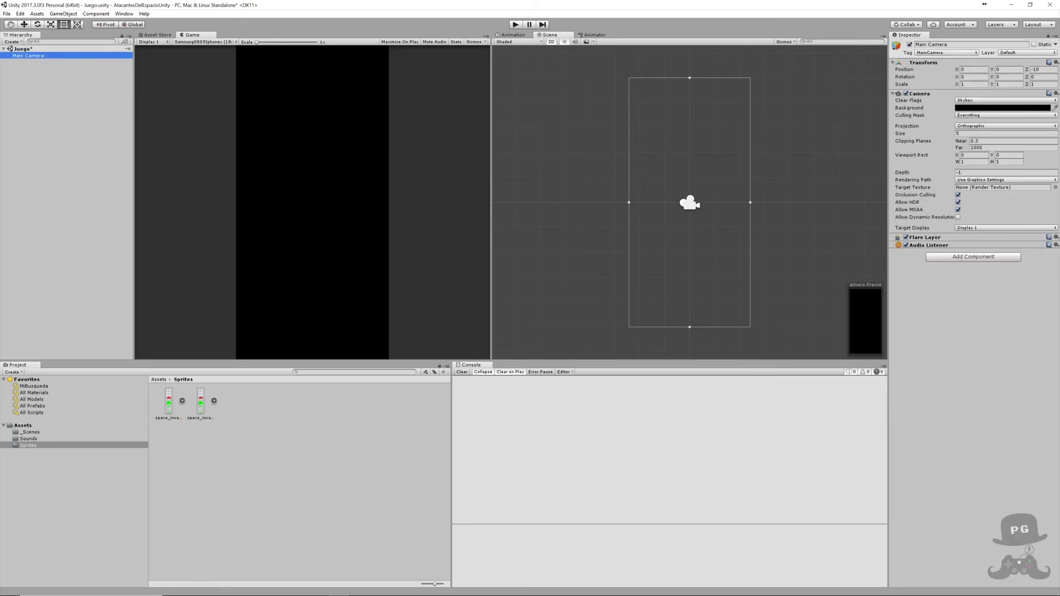
{"action": "left_click", "coordinate": [912, 134]}
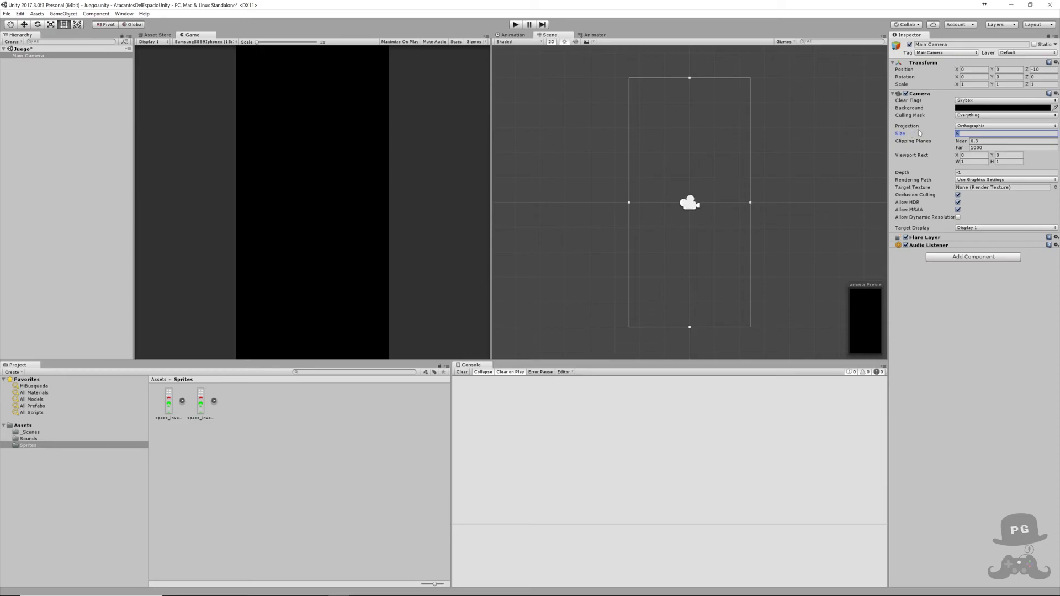
{"action": "type", "text": "28.7778"}
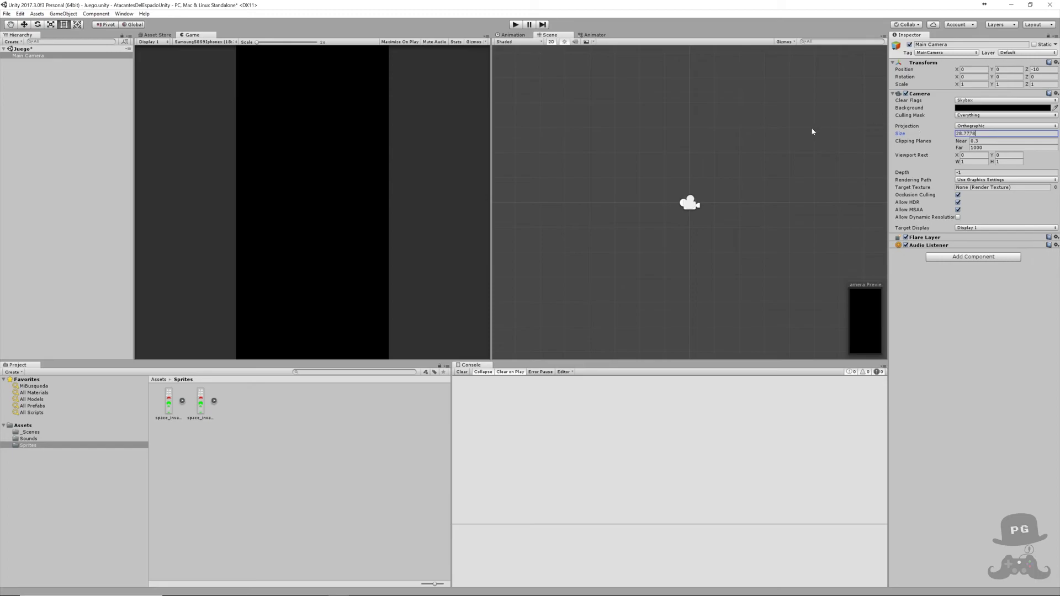
{"action": "left_click", "coordinate": [994, 141]}
{"action": "scroll", "coordinate": [686, 238], "scroll_direction": "up", "scroll_amount": 5}
{"action": "scroll", "coordinate": [700, 215], "scroll_direction": "down", "scroll_amount": 3}
{"action": "scroll", "coordinate": [700, 214], "scroll_direction": "down", "scroll_amount": 2}
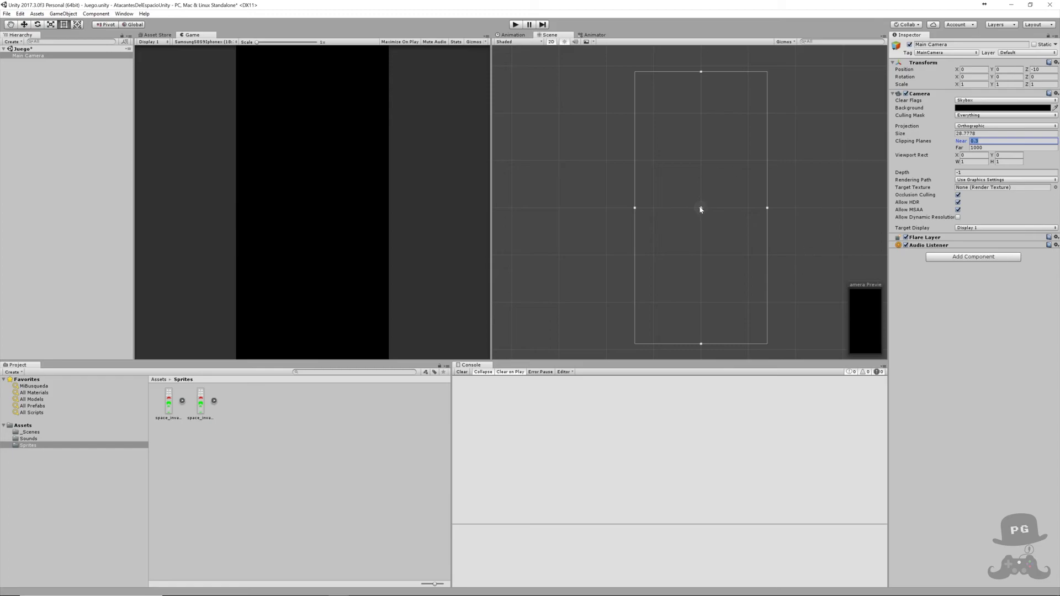
{"action": "left_click_drag", "start_coordinate": [701, 209], "coordinate": [700, 183]}
Halve the Main Camera's Size to 14.3889.
{"action": "left_click", "coordinate": [977, 133]}
{"action": "left_click", "coordinate": [976, 133]}
{"action": "type", "text": "2"}
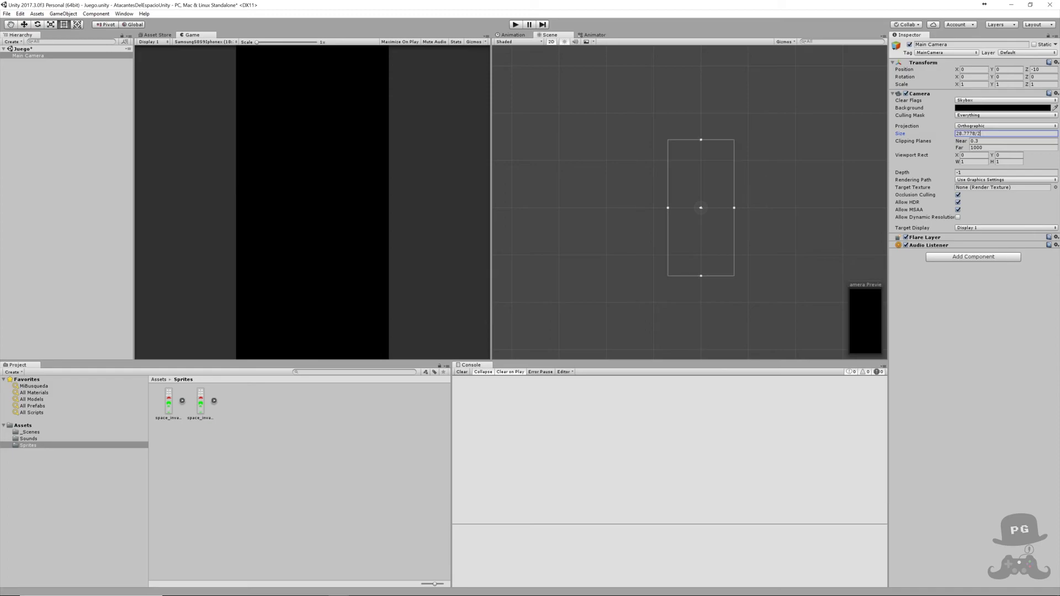
{"action": "key", "text": "Tab"}
{"action": "left_click", "coordinate": [929, 133]}
Pan and zoom the Scene view so the tall portrait camera frame is centred and fully visible.
{"action": "scroll", "coordinate": [709, 228], "scroll_direction": "up", "scroll_amount": 5}
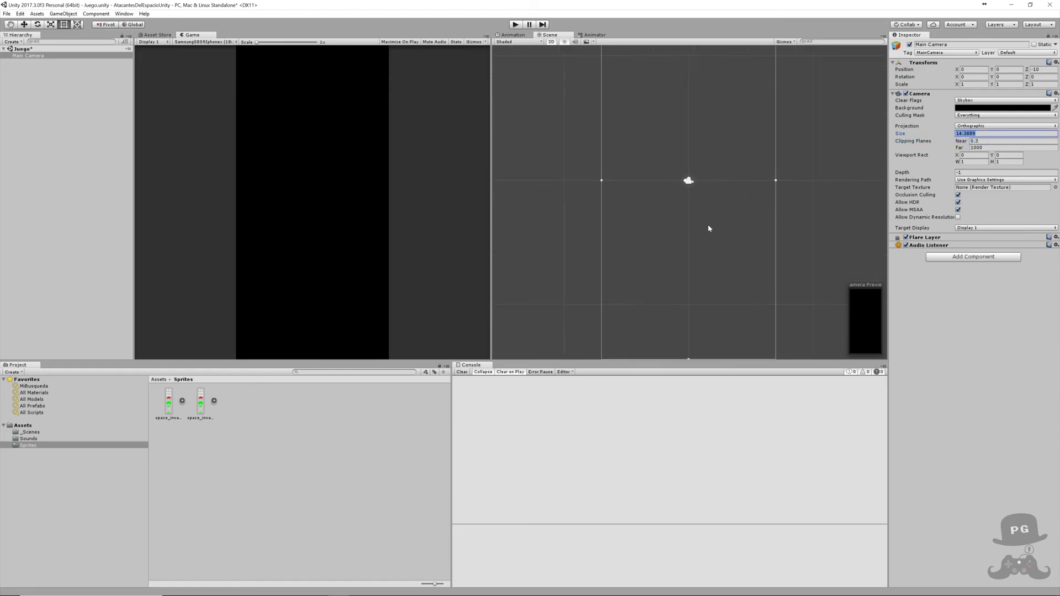
{"action": "scroll", "coordinate": [709, 228], "scroll_direction": "up", "scroll_amount": 1}
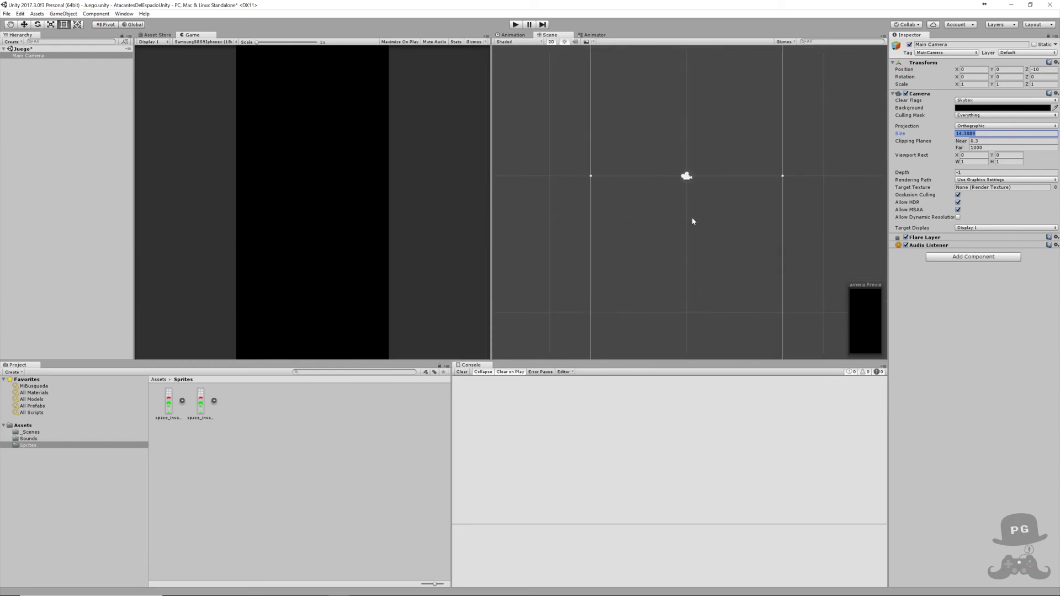
{"action": "middle_click_drag", "start_coordinate": [727, 143], "coordinate": [720, 276]}
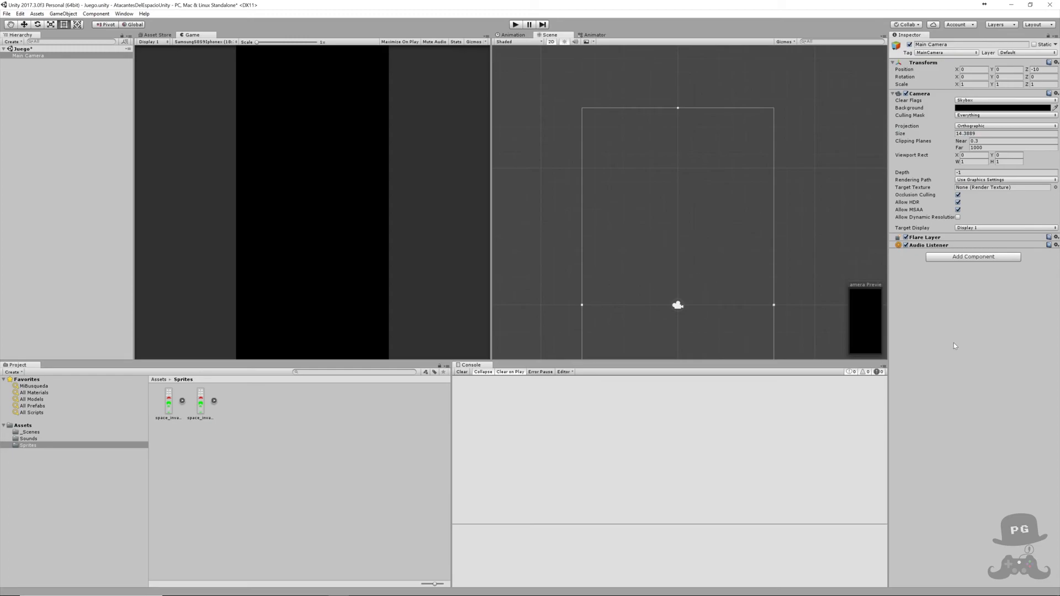
{"action": "scroll", "coordinate": [713, 300], "scroll_direction": "up", "scroll_amount": 5}
{"action": "middle_click_drag", "start_coordinate": [663, 266], "coordinate": [696, 220]}
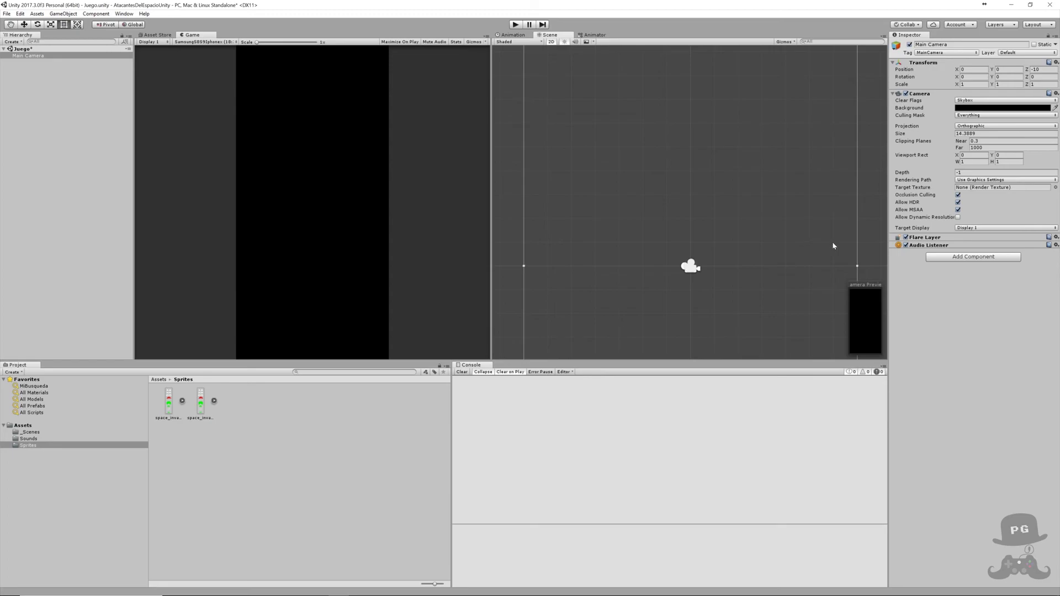
{"action": "scroll", "coordinate": [595, 225], "scroll_direction": "up", "scroll_amount": 1}
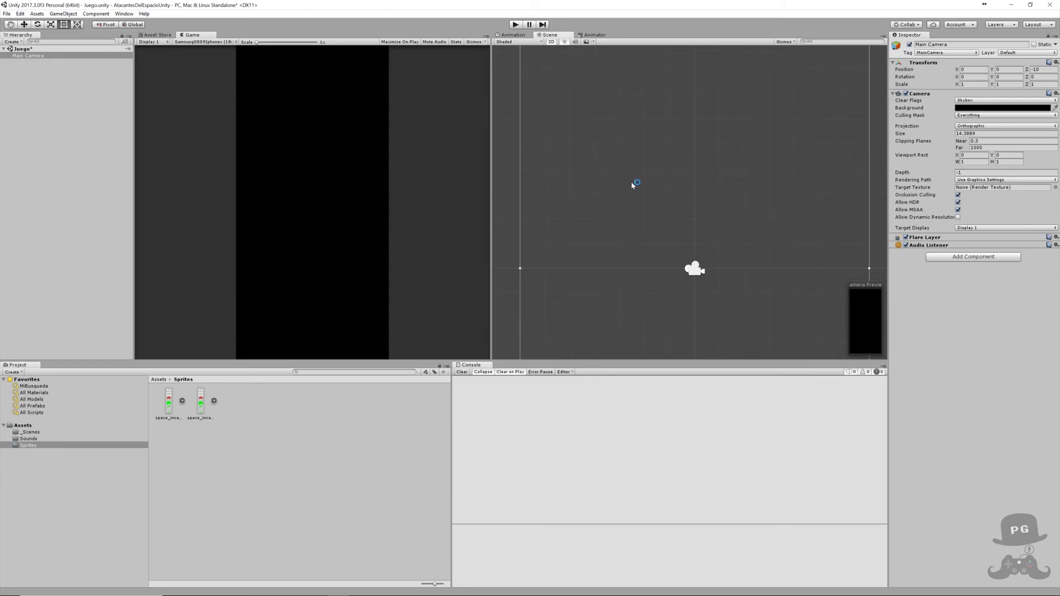
{"action": "scroll", "coordinate": [681, 165], "scroll_direction": "down", "scroll_amount": 1}
{"action": "scroll", "coordinate": [681, 167], "scroll_direction": "down", "scroll_amount": 2}
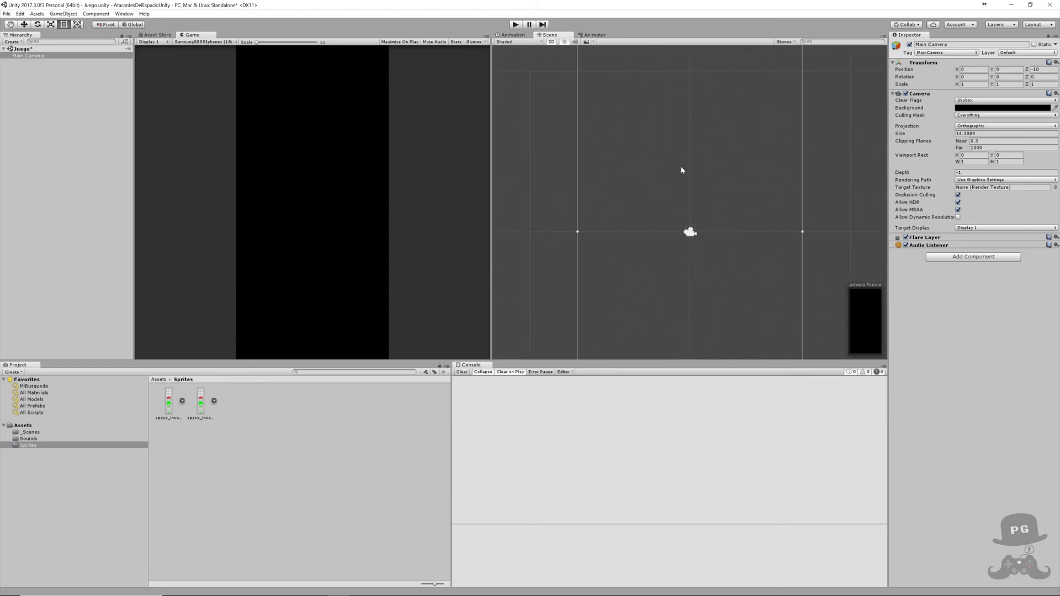
{"action": "mouse_move", "coordinate": [710, 145]}
{"action": "middle_mouse_down"}
{"action": "mouse_move", "coordinate": [691, 220]}
{"action": "mouse_move", "coordinate": [705, 161]}
{"action": "middle_mouse_up"}
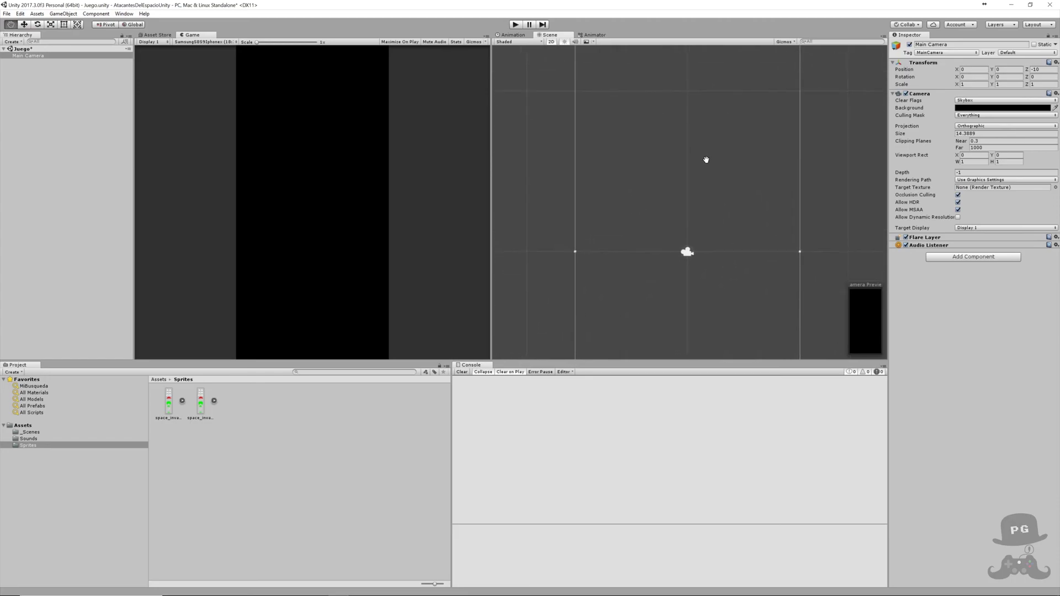
{"action": "scroll", "coordinate": [703, 160], "scroll_direction": "down", "scroll_amount": 1}
{"action": "scroll", "coordinate": [703, 160], "scroll_direction": "down", "scroll_amount": 1}
{"action": "scroll", "coordinate": [704, 160], "scroll_direction": "down", "scroll_amount": 1}
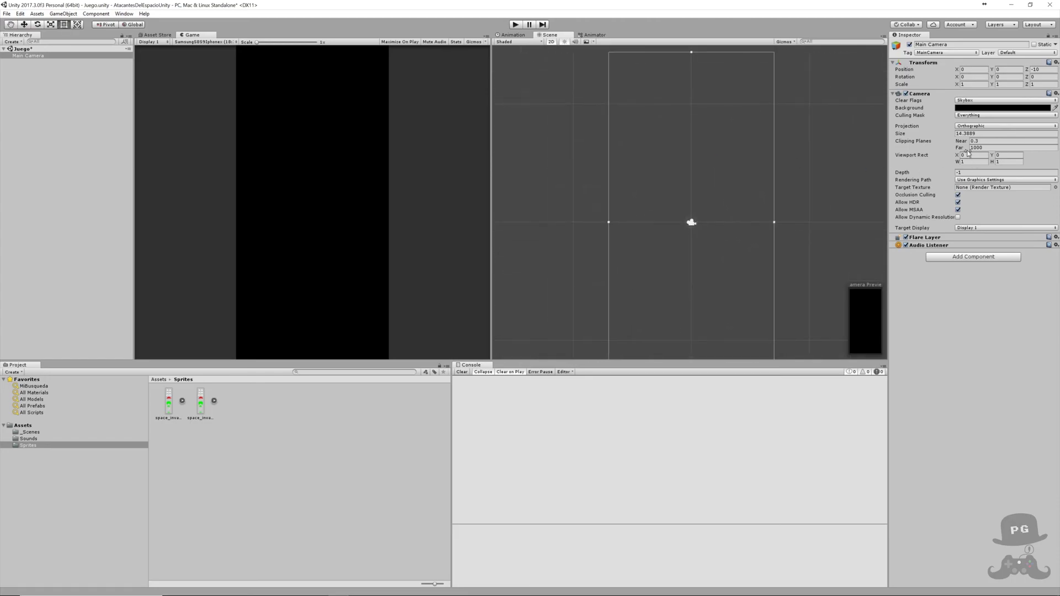
{"action": "left_click", "coordinate": [985, 134]}
{"action": "left_click", "coordinate": [985, 134]}
{"action": "scroll", "coordinate": [684, 201], "scroll_direction": "down", "scroll_amount": 1}
{"action": "middle_click_drag", "start_coordinate": [684, 201], "coordinate": [685, 177]}
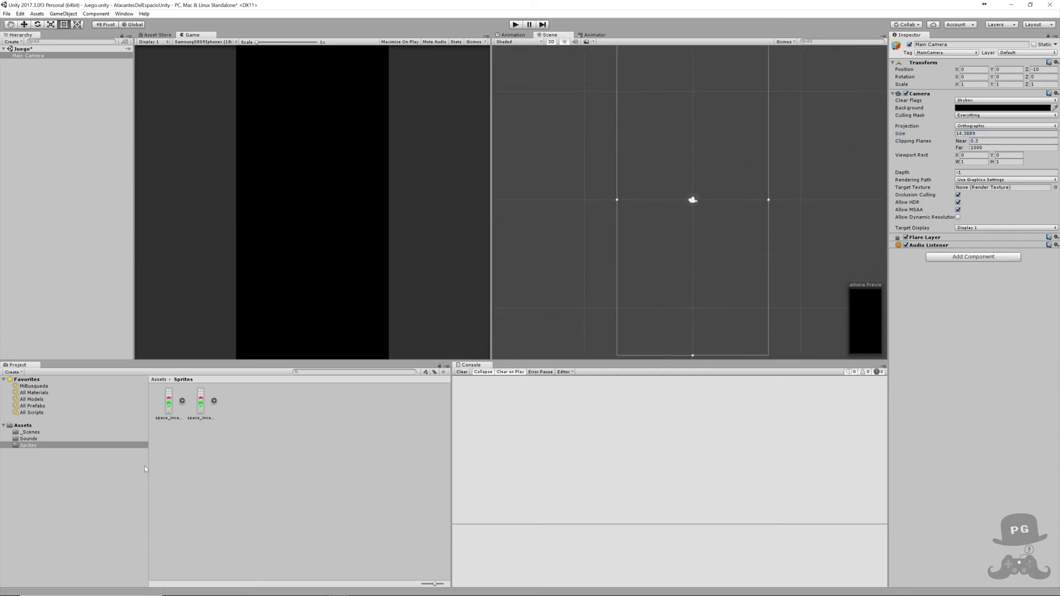
Set space_invaders_sprite_sheet_test's Sprite Mode to Multiple and launch the Sprite Editor.
{"action": "left_click", "coordinate": [199, 403]}
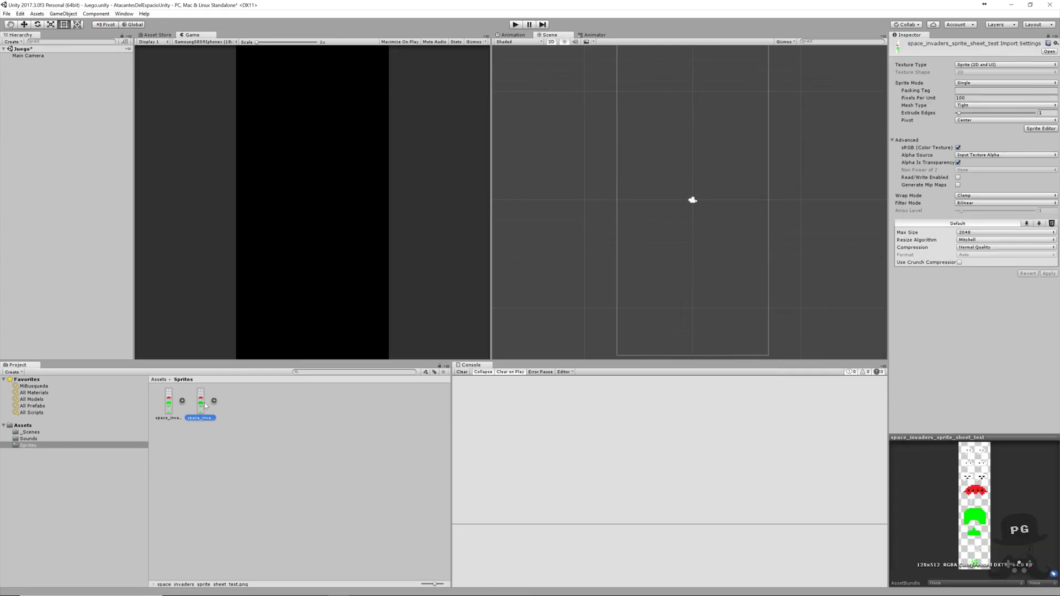
{"action": "left_click", "coordinate": [214, 401]}
{"action": "left_click", "coordinate": [213, 402]}
{"action": "left_click", "coordinate": [977, 84]}
{"action": "left_click", "coordinate": [978, 102]}
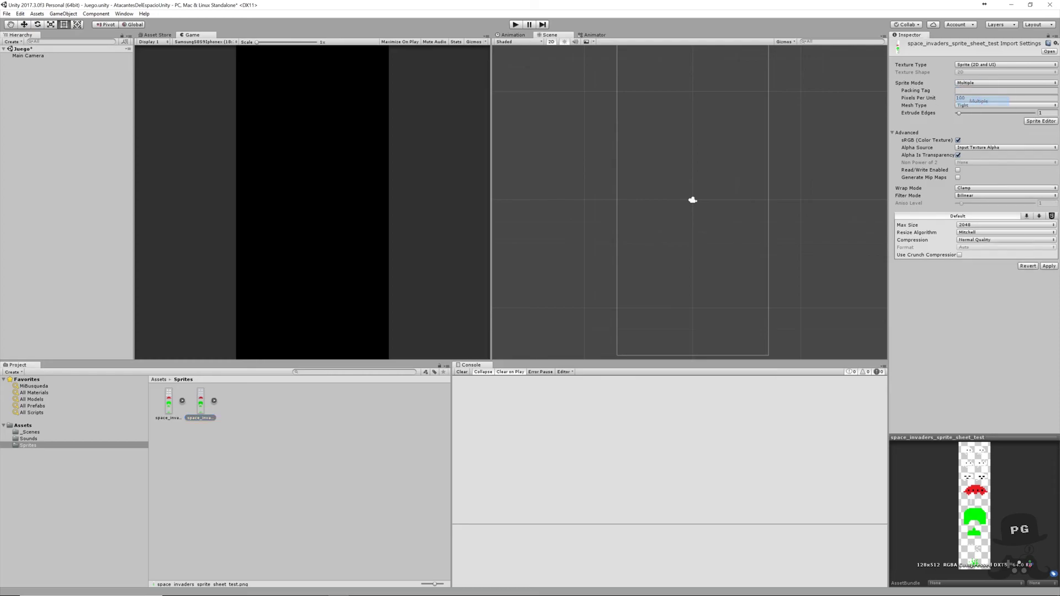
{"action": "left_click", "coordinate": [1036, 124]}
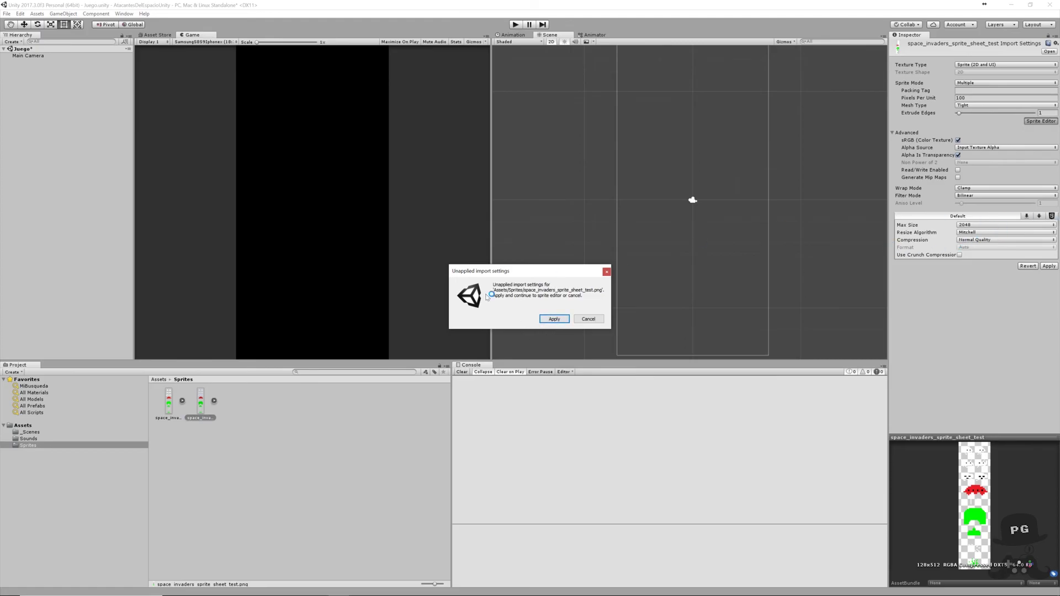
Apply the pending import settings, switch the Sprite Editor to alpha view and show Slice options.
{"action": "left_click", "coordinate": [562, 320]}
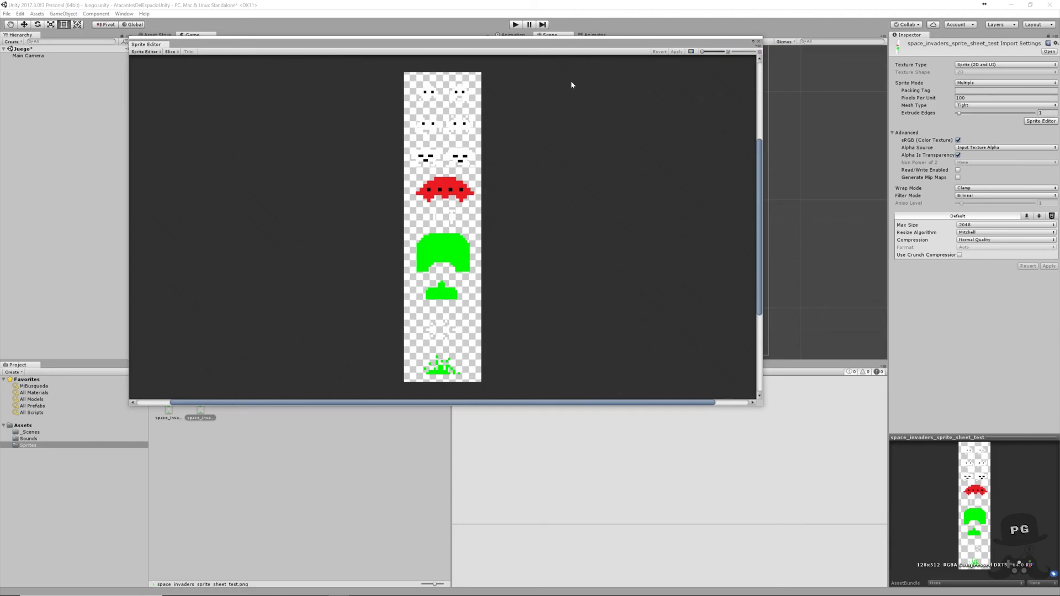
{"action": "left_click", "coordinate": [692, 52]}
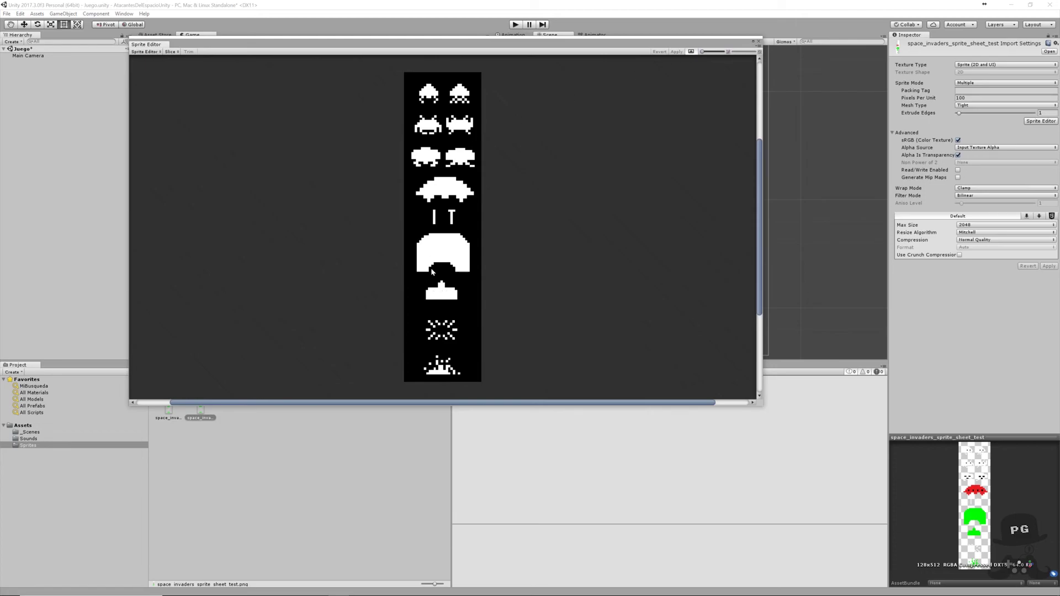
{"action": "left_click", "coordinate": [171, 52]}
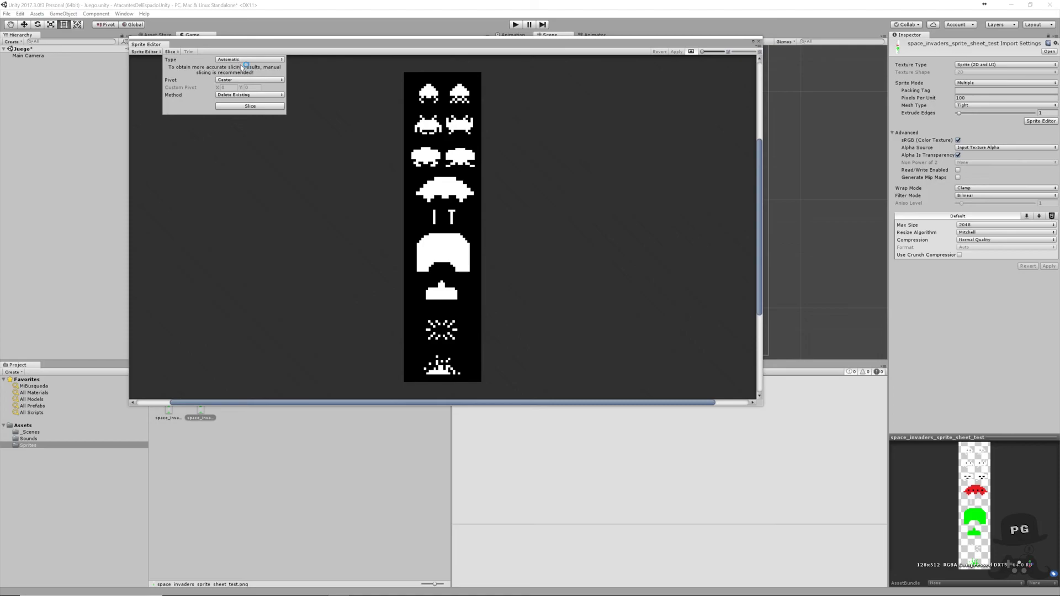
Slice the sheet automatically and check the two bullet sprite rectangles.
{"action": "left_click", "coordinate": [249, 107]}
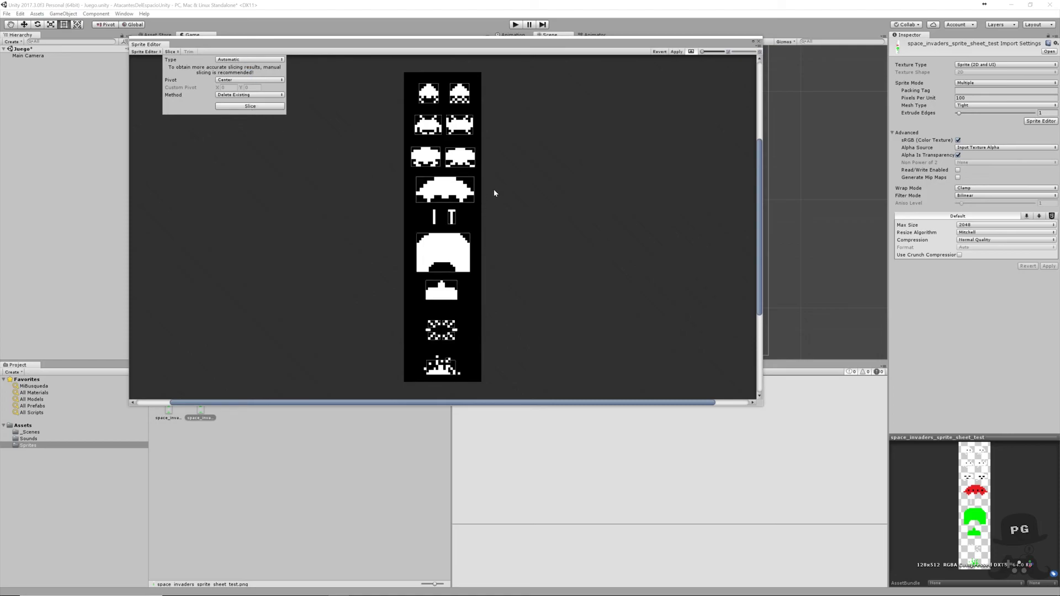
{"action": "left_click", "coordinate": [298, 202]}
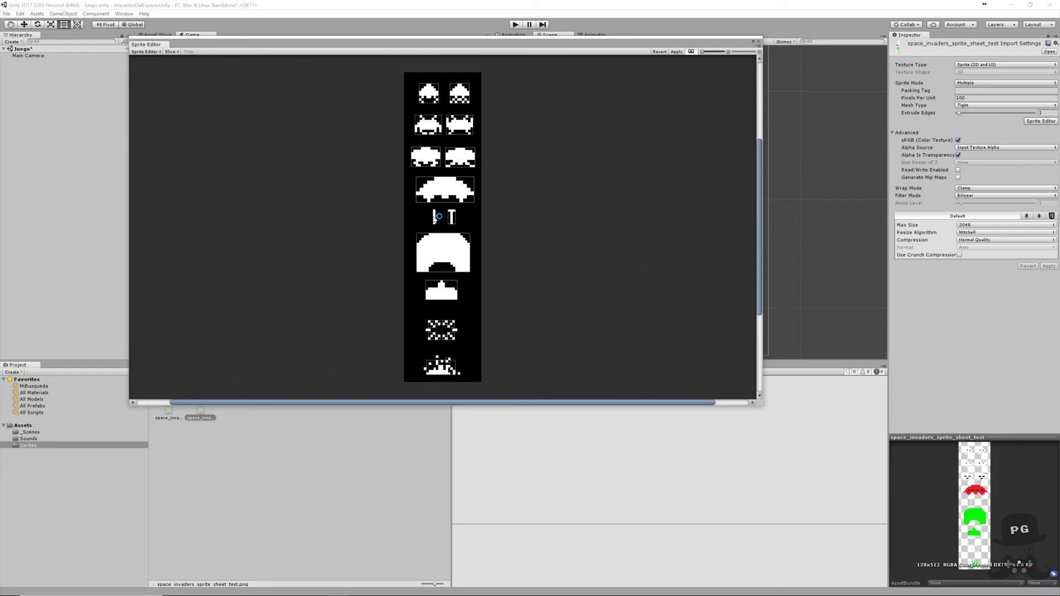
{"action": "left_click", "coordinate": [435, 216]}
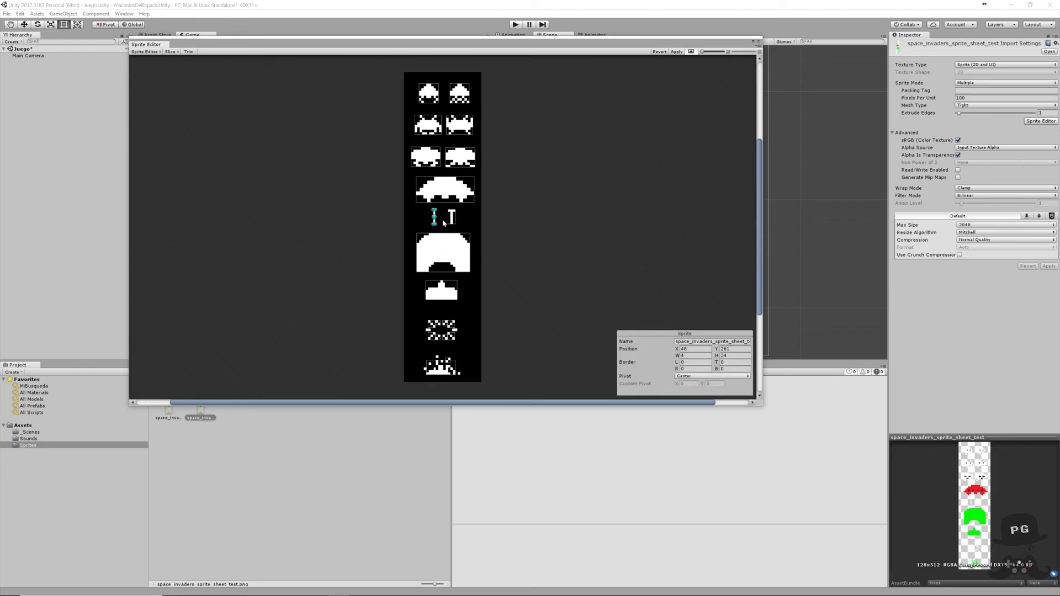
{"action": "left_click", "coordinate": [452, 218]}
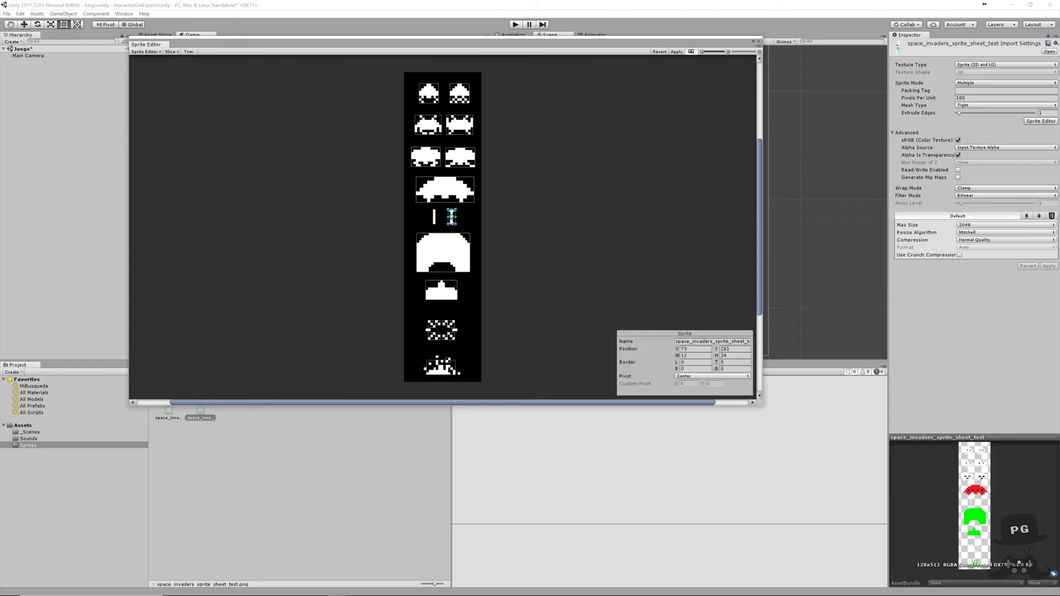
Inspect the separate rectangles the explosion sprite was split into.
{"action": "left_click", "coordinate": [453, 325]}
{"action": "left_click", "coordinate": [433, 325]}
{"action": "left_click", "coordinate": [429, 330]}
{"action": "left_click", "coordinate": [432, 333]}
{"action": "left_click", "coordinate": [431, 324]}
{"action": "left_click", "coordinate": [442, 324]}
{"action": "left_click", "coordinate": [445, 323]}
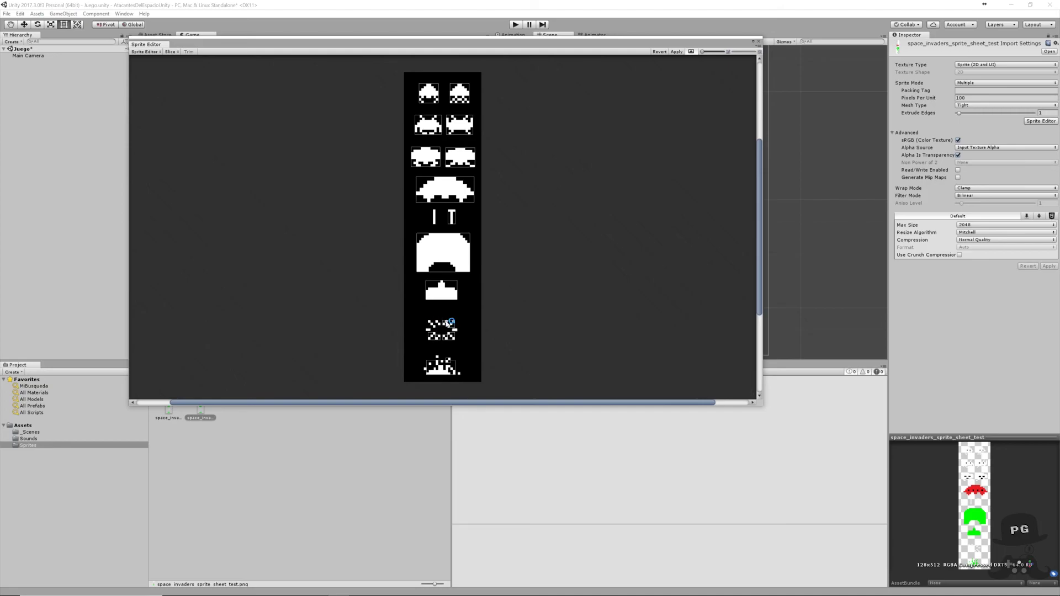
{"action": "left_click", "coordinate": [446, 325]}
{"action": "left_click", "coordinate": [445, 324]}
{"action": "left_click", "coordinate": [456, 331]}
{"action": "left_click", "coordinate": [455, 337]}
{"action": "left_click", "coordinate": [454, 336]}
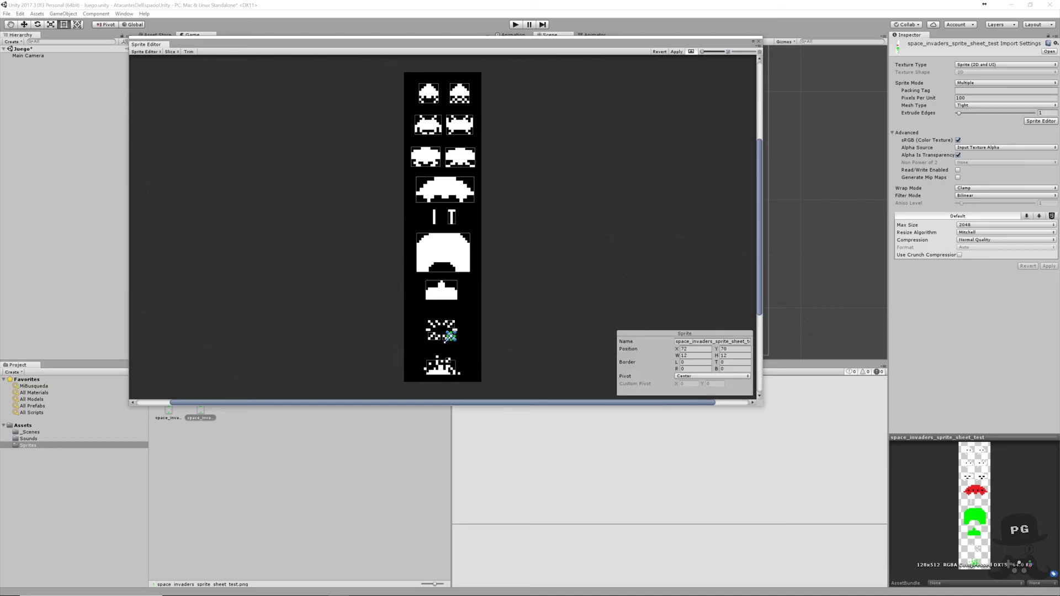
{"action": "left_click", "coordinate": [448, 339]}
{"action": "left_click", "coordinate": [442, 338]}
{"action": "left_click", "coordinate": [437, 339]}
{"action": "left_click", "coordinate": [434, 339]}
{"action": "left_click", "coordinate": [434, 338]}
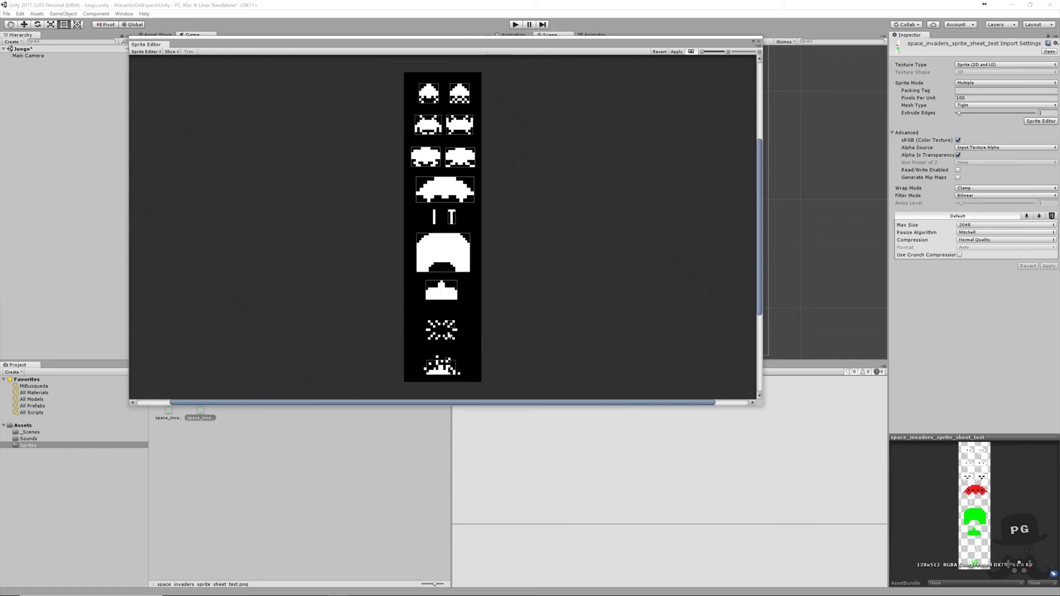
{"action": "left_click", "coordinate": [450, 325]}
Enlarge the upper explosion slice so it covers the whole explosion.
{"action": "left_click_drag", "start_coordinate": [446, 330], "coordinate": [425, 341]}
{"action": "key", "text": "Escape"}
{"action": "left_click", "coordinate": [427, 339]}
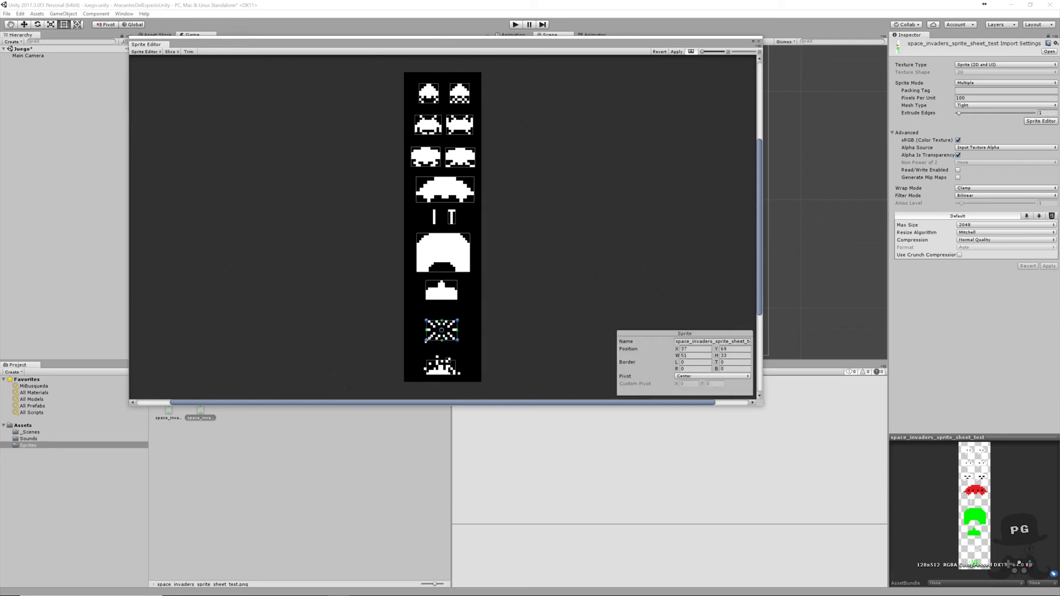
{"action": "left_click_drag", "start_coordinate": [427, 340], "coordinate": [426, 340]}
{"action": "key", "text": "Escape"}
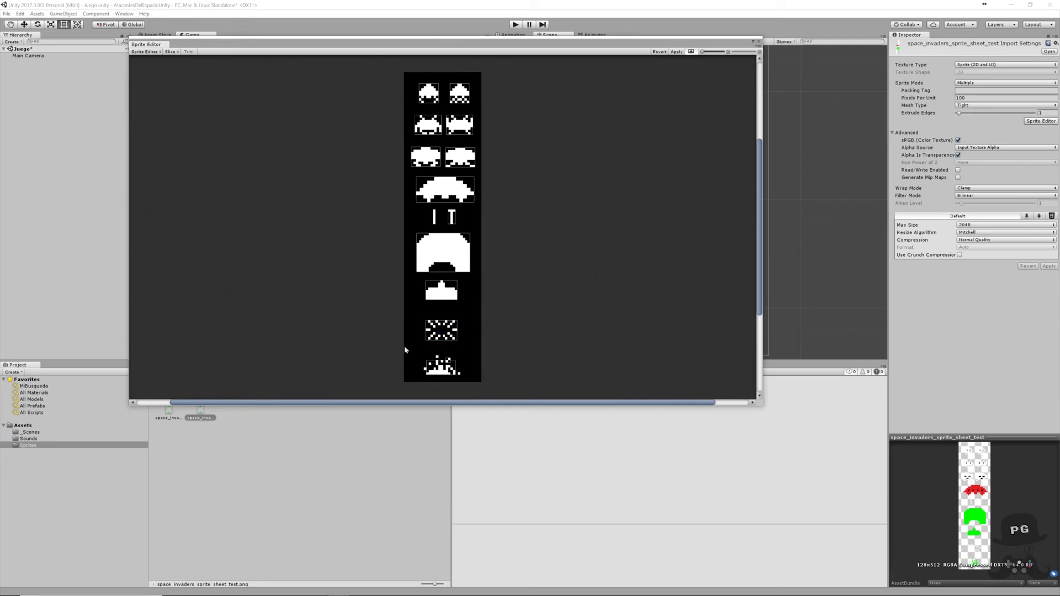
Enlarge the bottom explosion slice to enclose it fully and apply the edited slices.
{"action": "left_click", "coordinate": [447, 360]}
{"action": "left_click", "coordinate": [468, 381]}
{"action": "left_click", "coordinate": [460, 376]}
{"action": "key", "text": "Escape"}
{"action": "left_click", "coordinate": [438, 360]}
{"action": "key", "text": "Escape"}
{"action": "left_click", "coordinate": [425, 371]}
{"action": "key", "text": "Escape"}
{"action": "left_click", "coordinate": [439, 366]}
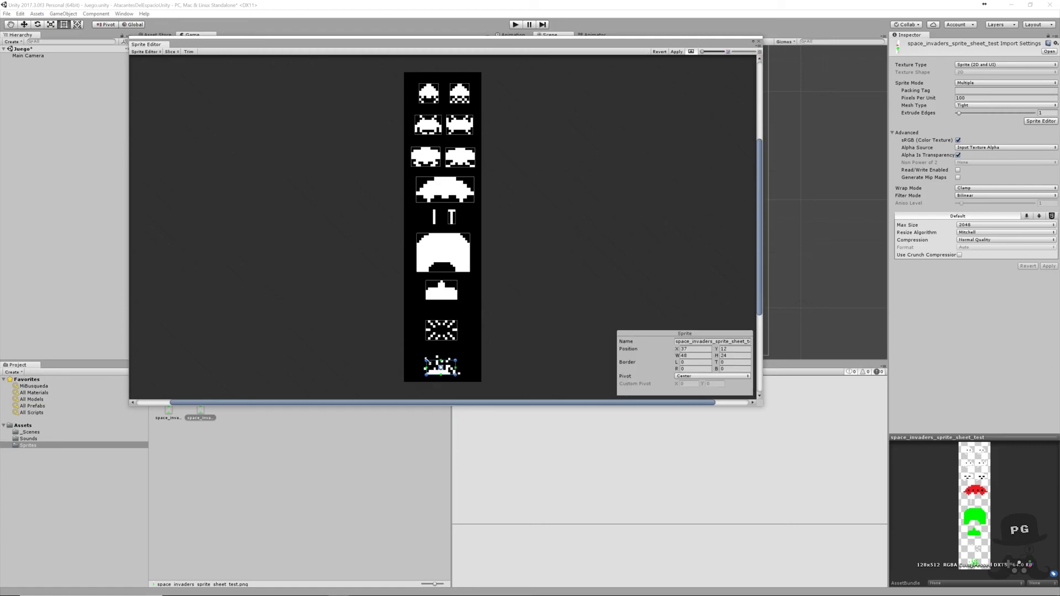
{"action": "left_click_drag", "start_coordinate": [425, 360], "coordinate": [423, 353]}
{"action": "left_click", "coordinate": [453, 396]}
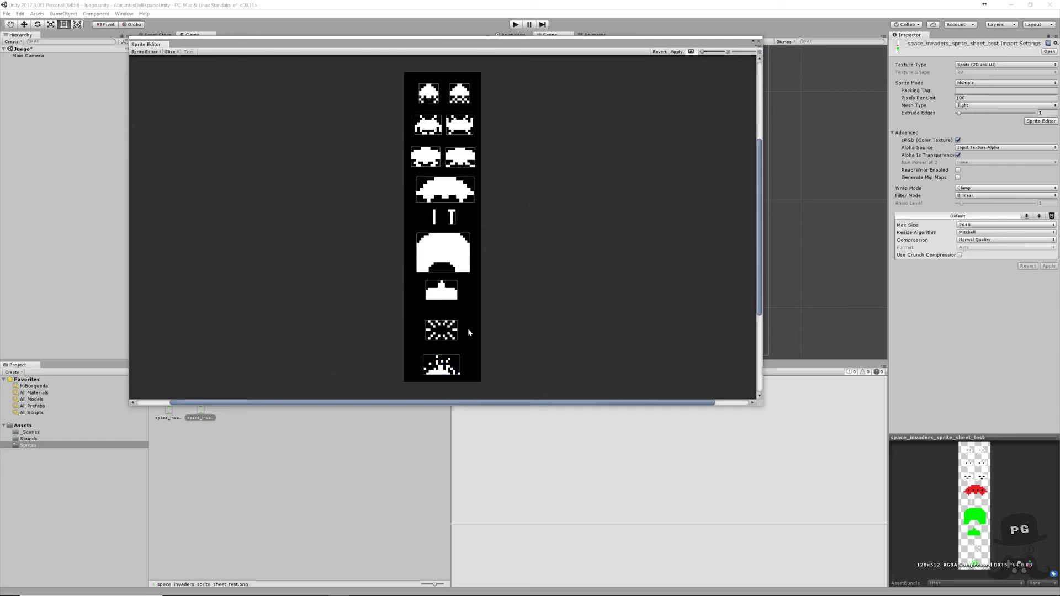
{"action": "left_click", "coordinate": [676, 52]}
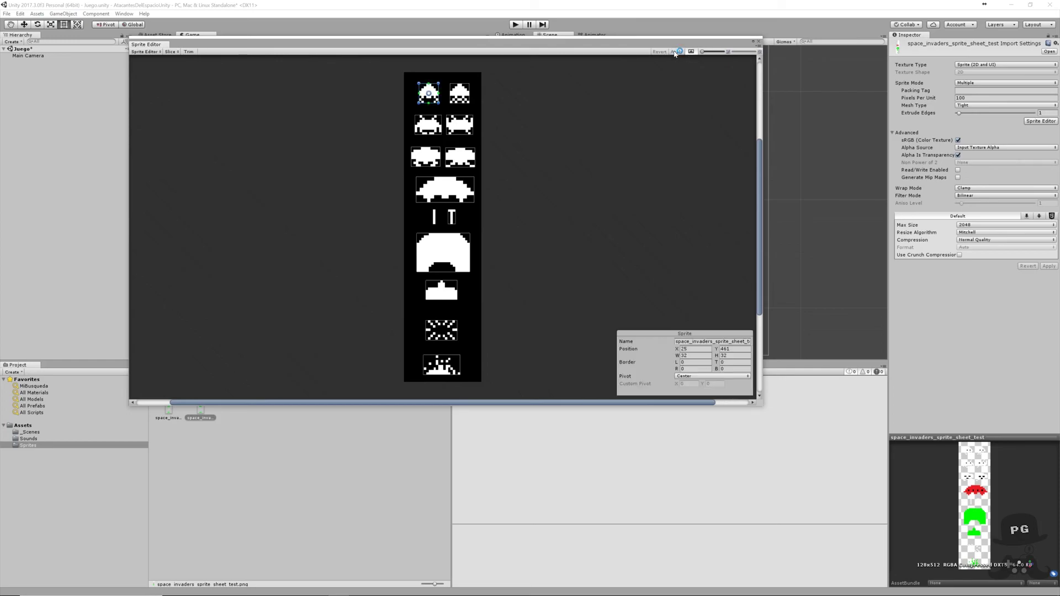
{"action": "left_click", "coordinate": [691, 124]}
Nudge the top-right invader slice down one texel and apply the adjusted slices.
{"action": "left_click", "coordinate": [457, 95]}
{"action": "left_click", "coordinate": [449, 102]}
{"action": "left_click_drag", "start_coordinate": [452, 104], "coordinate": [446, 108]}
{"action": "left_click", "coordinate": [408, 109]}
{"action": "left_click", "coordinate": [426, 111]}
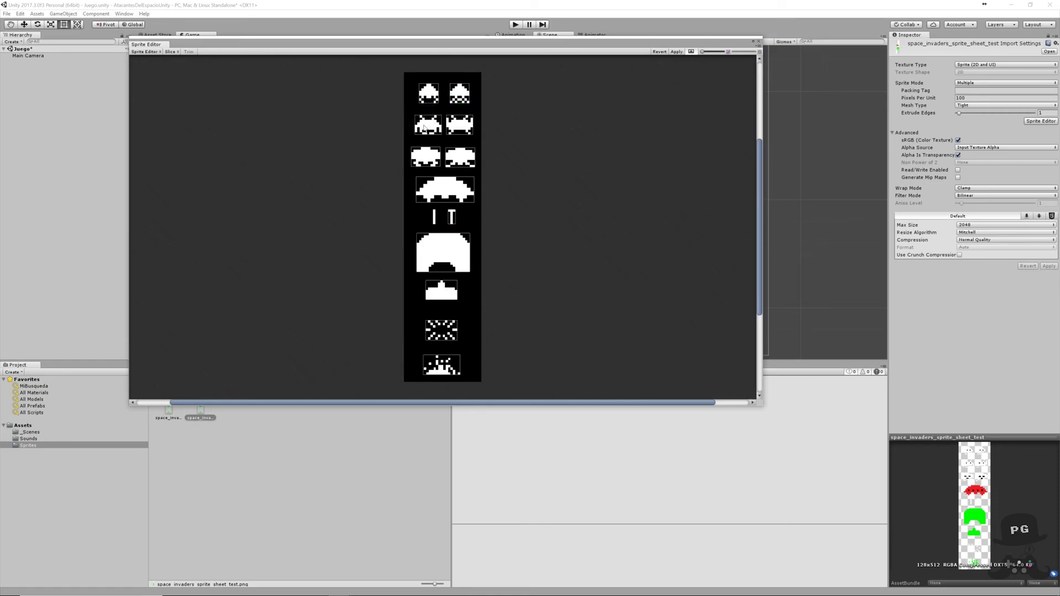
{"action": "left_click", "coordinate": [424, 127]}
{"action": "left_click", "coordinate": [452, 127]}
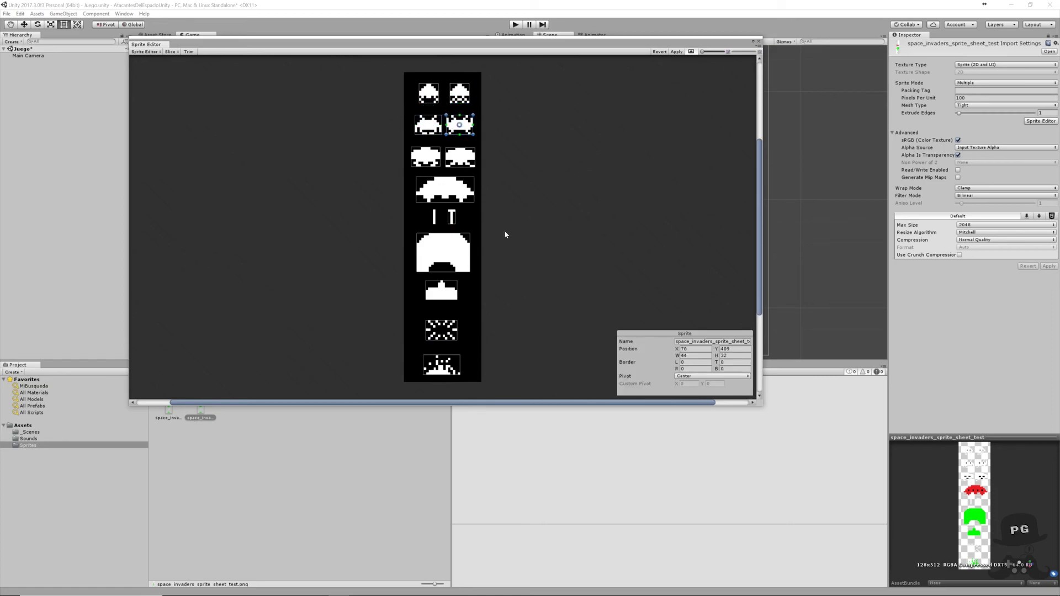
{"action": "left_click", "coordinate": [573, 223]}
{"action": "left_click", "coordinate": [677, 52]}
Close the Sprite Editor and fold the test sheet's sliced sprites away in the Project view.
{"action": "left_click", "coordinate": [759, 43]}
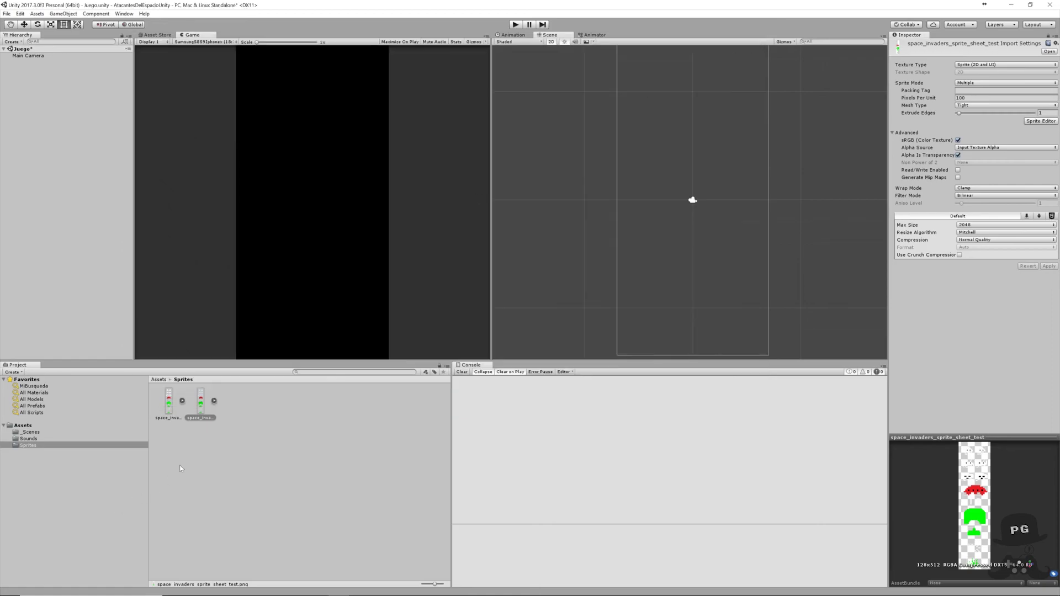
{"action": "left_click", "coordinate": [215, 402]}
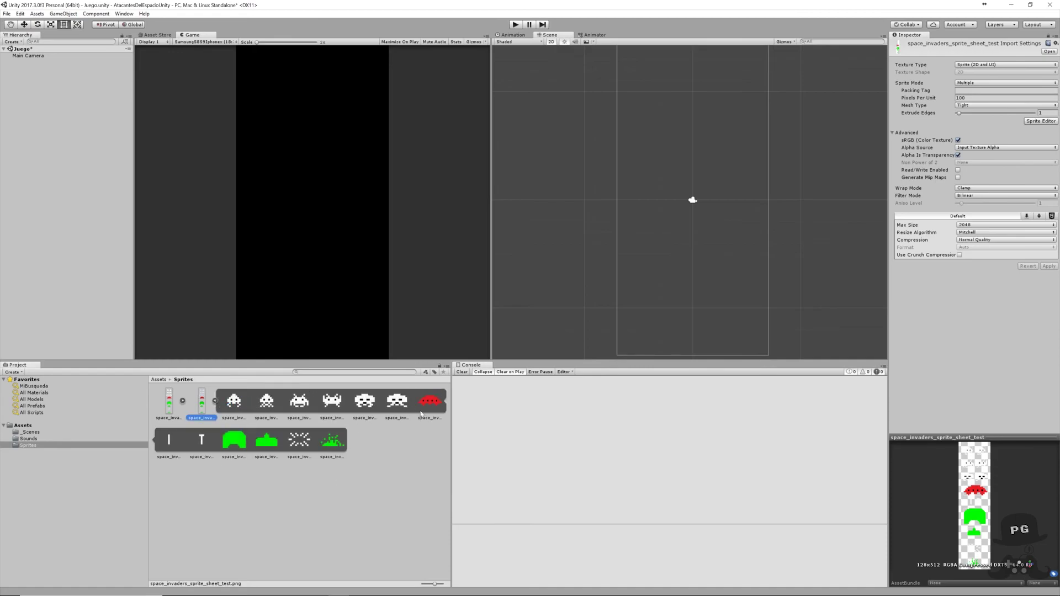
{"action": "left_click", "coordinate": [215, 402]}
{"action": "left_click", "coordinate": [203, 405]}
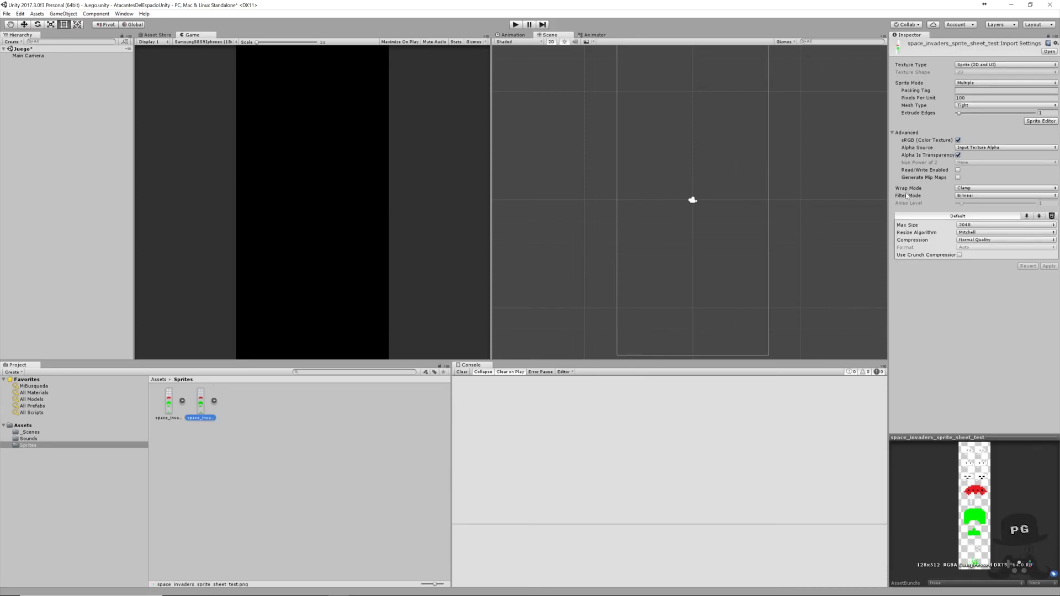
Change the test sheet's Filter Mode from Bilinear to Point (no filter).
{"action": "left_click", "coordinate": [971, 197]}
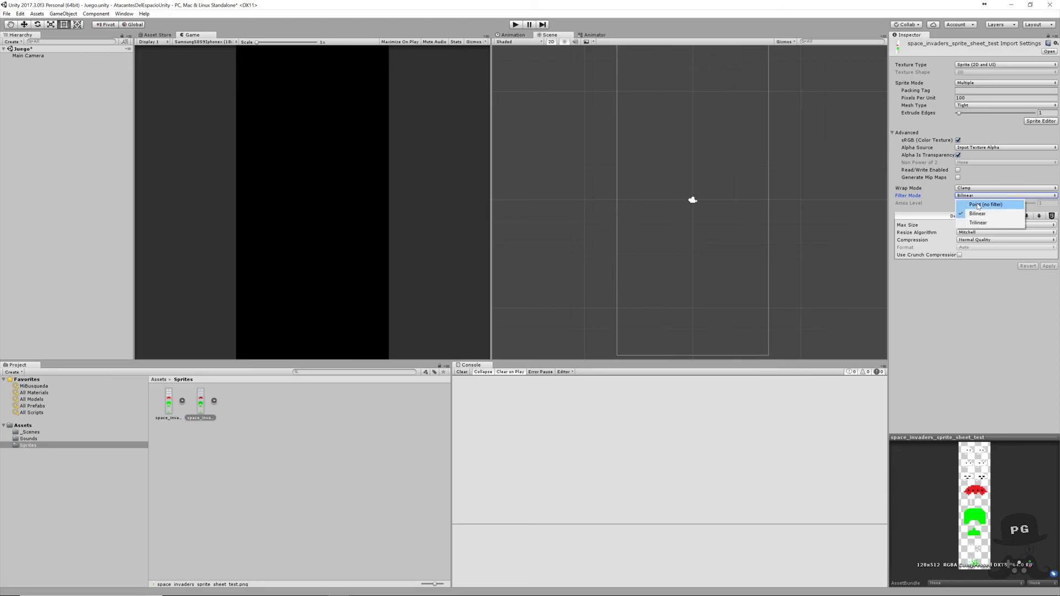
{"action": "left_click", "coordinate": [991, 204]}
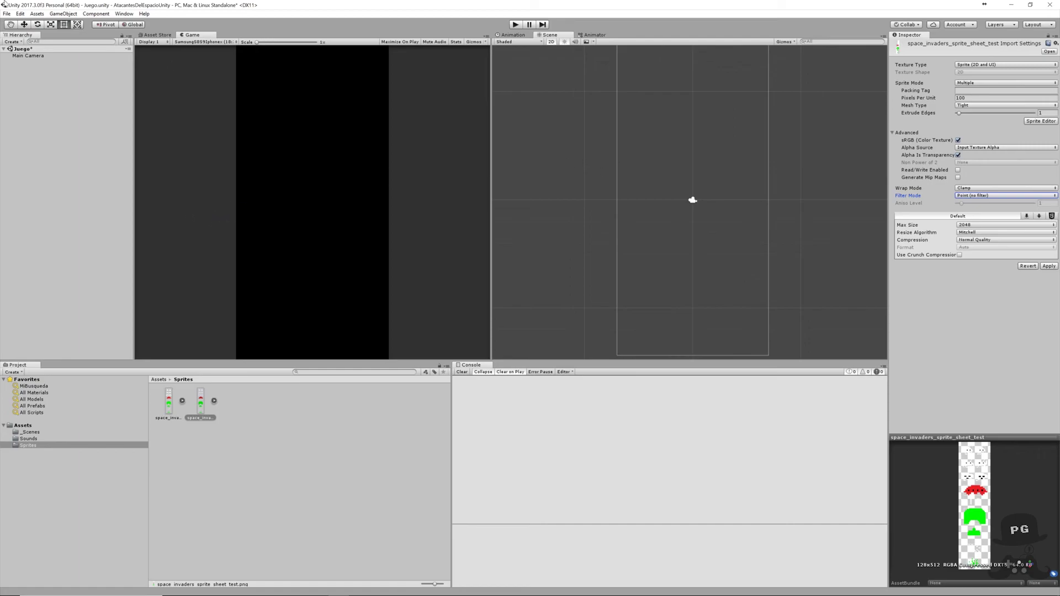
Open Edit > Project Settings > Quality and apply the pending point-filter import change.
{"action": "left_click", "coordinate": [22, 15]}
{"action": "mouse_move", "coordinate": [66, 219]}
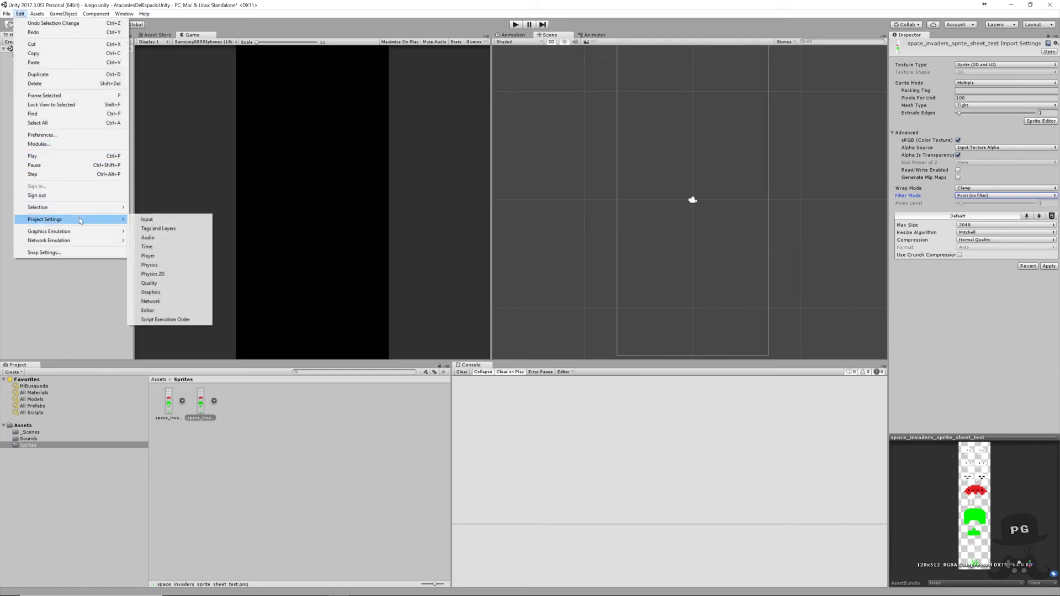
{"action": "left_click", "coordinate": [147, 284]}
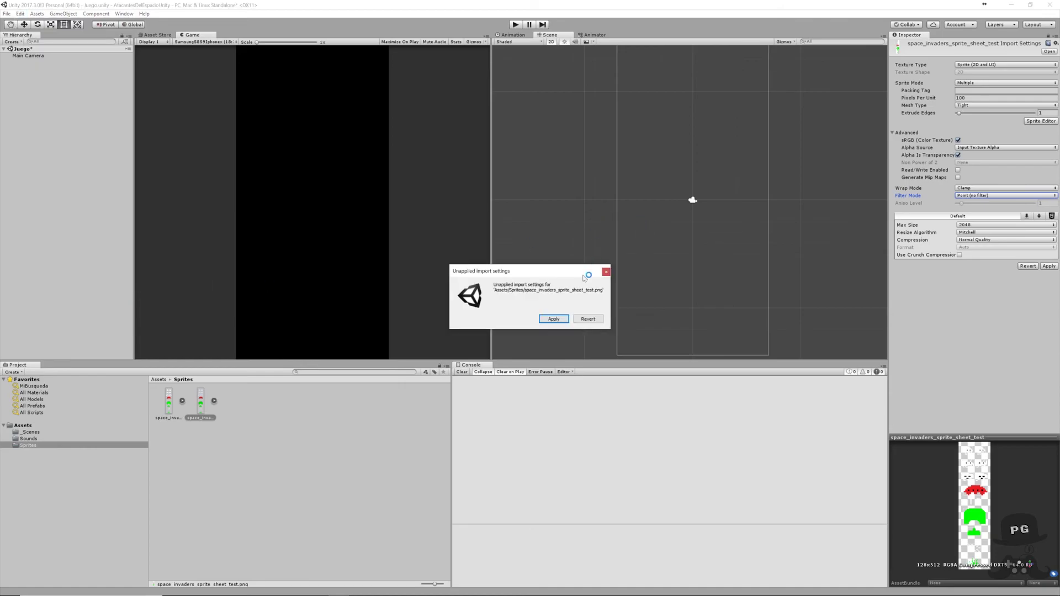
{"action": "left_click", "coordinate": [554, 319]}
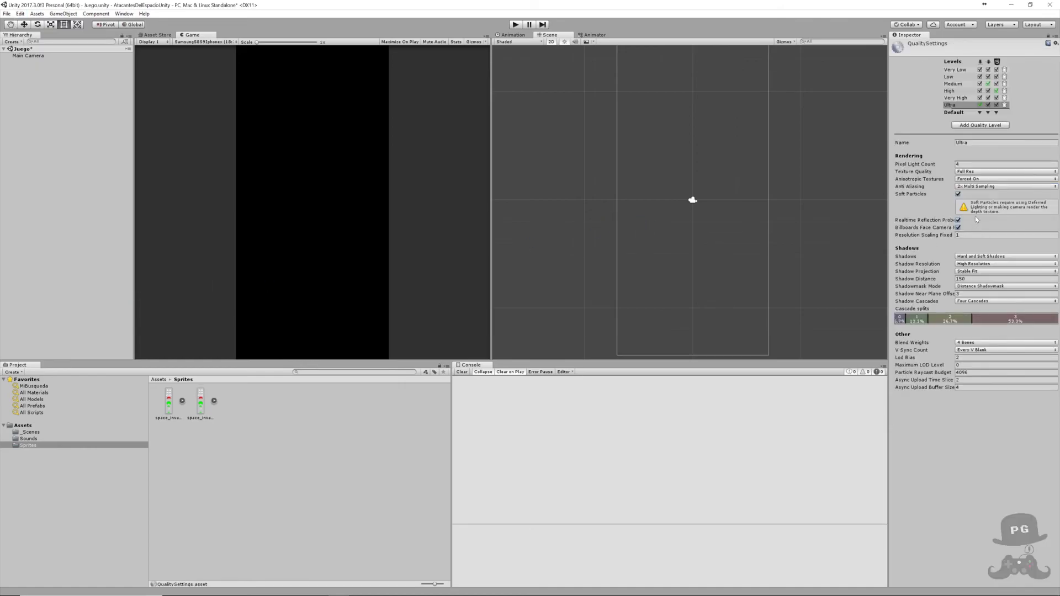
Set Anisotropic Textures and Anti Aliasing to Disabled for the Ultra quality level.
{"action": "left_click", "coordinate": [967, 180]}
{"action": "left_click", "coordinate": [973, 188]}
{"action": "left_click", "coordinate": [972, 186]}
{"action": "left_click", "coordinate": [973, 194]}
{"action": "left_click", "coordinate": [911, 194]}
{"action": "left_click", "coordinate": [214, 402]}
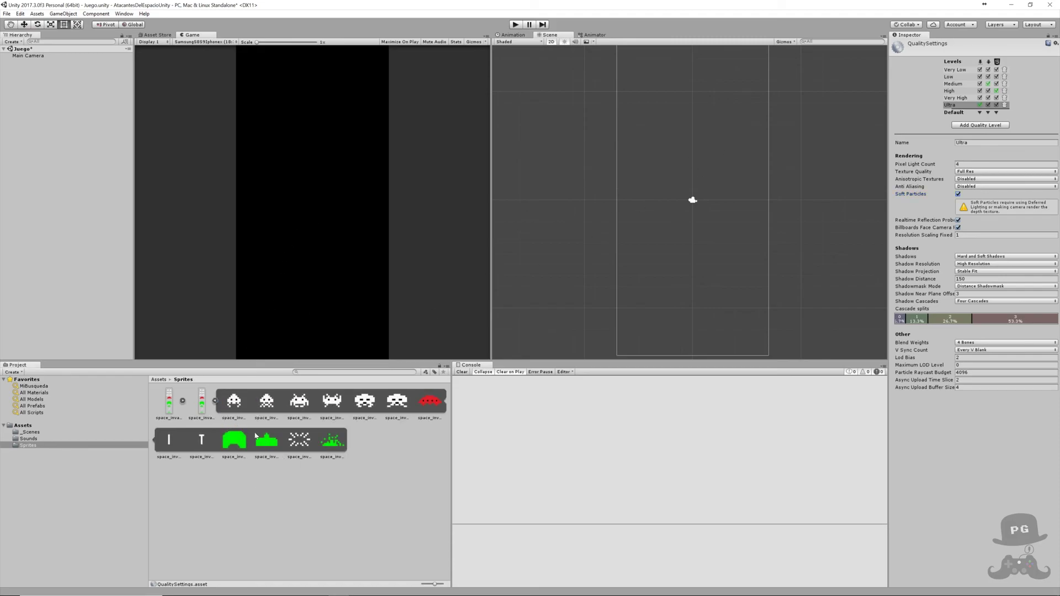
Drag space_invaders_sprite_sheet_test_0 into the Hierarchy and raise the Game view scale to inspect it.
{"action": "left_click", "coordinate": [236, 407]}
{"action": "left_click_drag", "start_coordinate": [235, 407], "coordinate": [26, 132]}
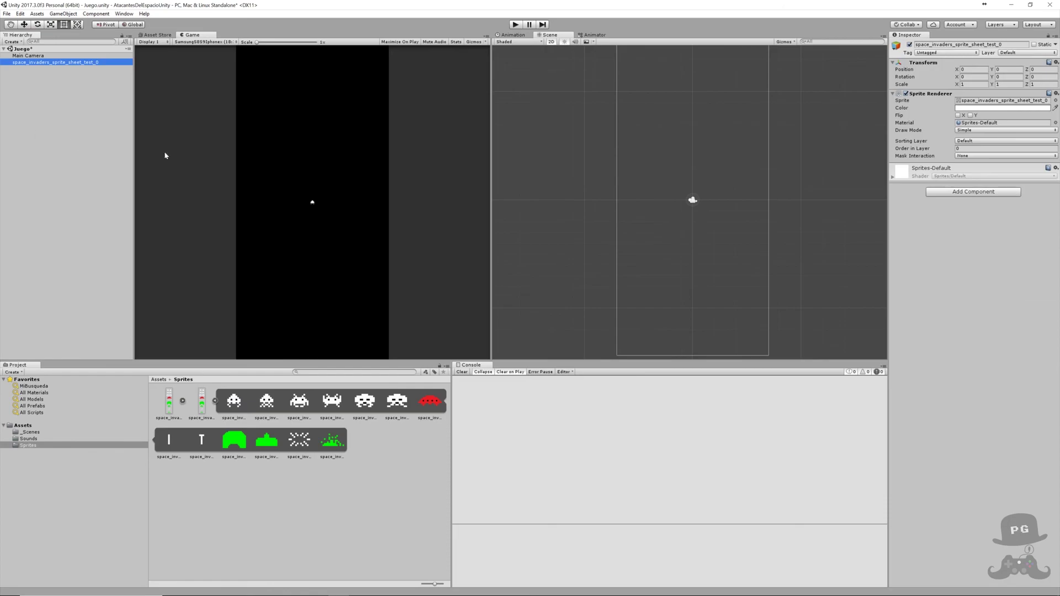
{"action": "scroll", "coordinate": [658, 203], "scroll_direction": "up", "scroll_amount": 3}
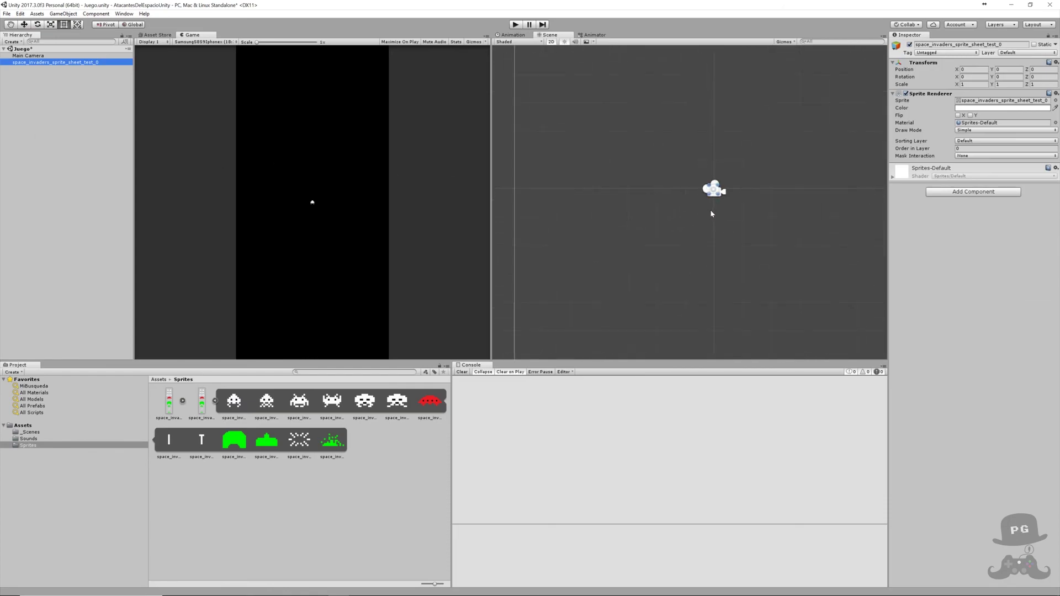
{"action": "scroll", "coordinate": [720, 219], "scroll_direction": "up", "scroll_amount": 2}
{"action": "middle_click_drag", "start_coordinate": [706, 198], "coordinate": [702, 282]}
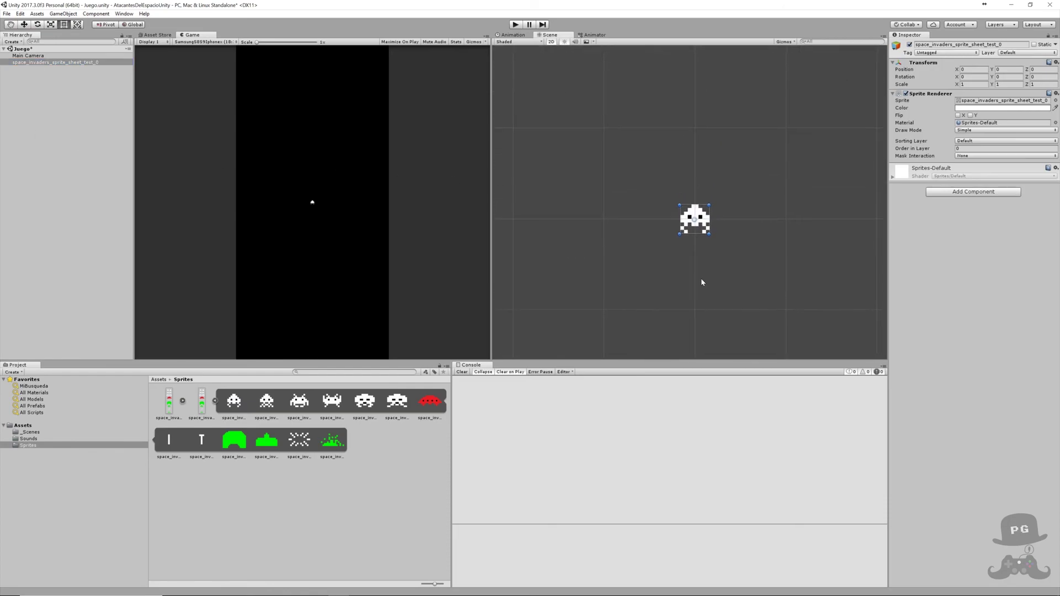
{"action": "scroll", "coordinate": [700, 260], "scroll_direction": "up", "scroll_amount": 2}
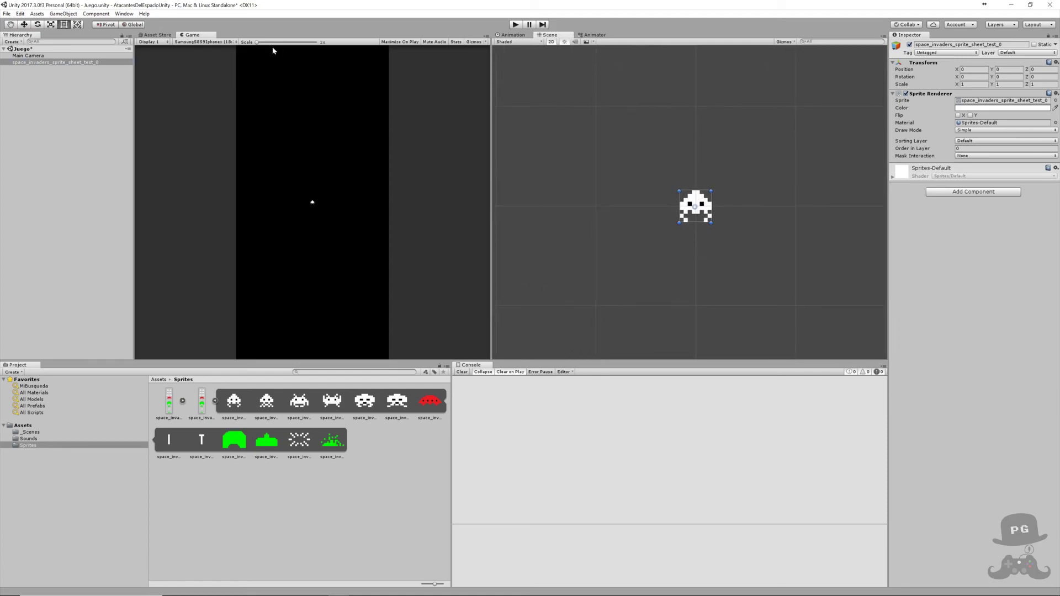
{"action": "left_click_drag", "start_coordinate": [257, 42], "coordinate": [317, 43]}
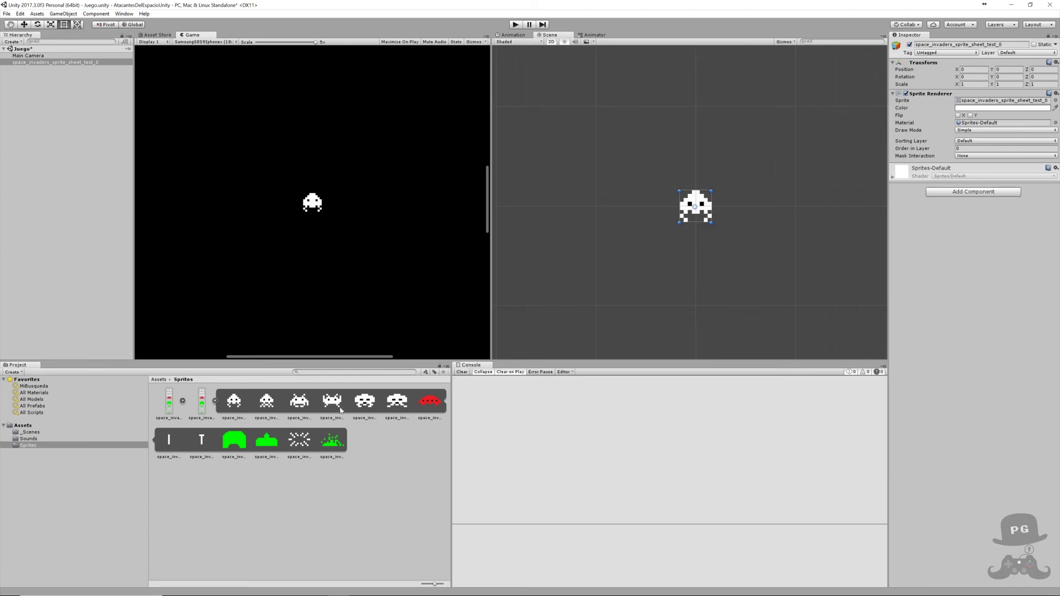
Add space_invaders_sprite_sheet_test_2 to the scene and place it just right of the first invader.
{"action": "left_click_drag", "start_coordinate": [299, 406], "coordinate": [44, 157]}
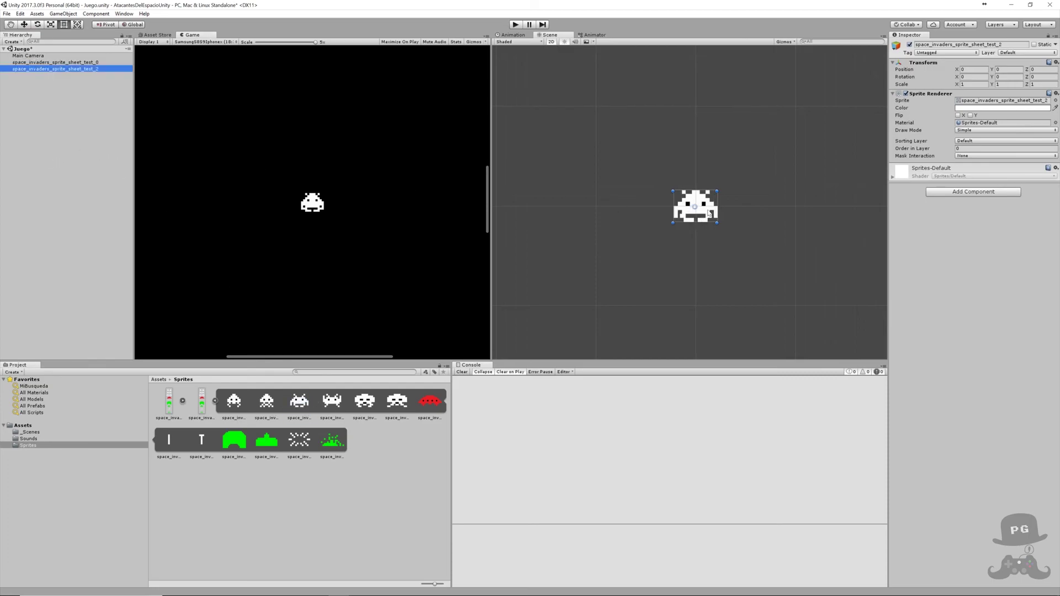
{"action": "key", "text": "w"}
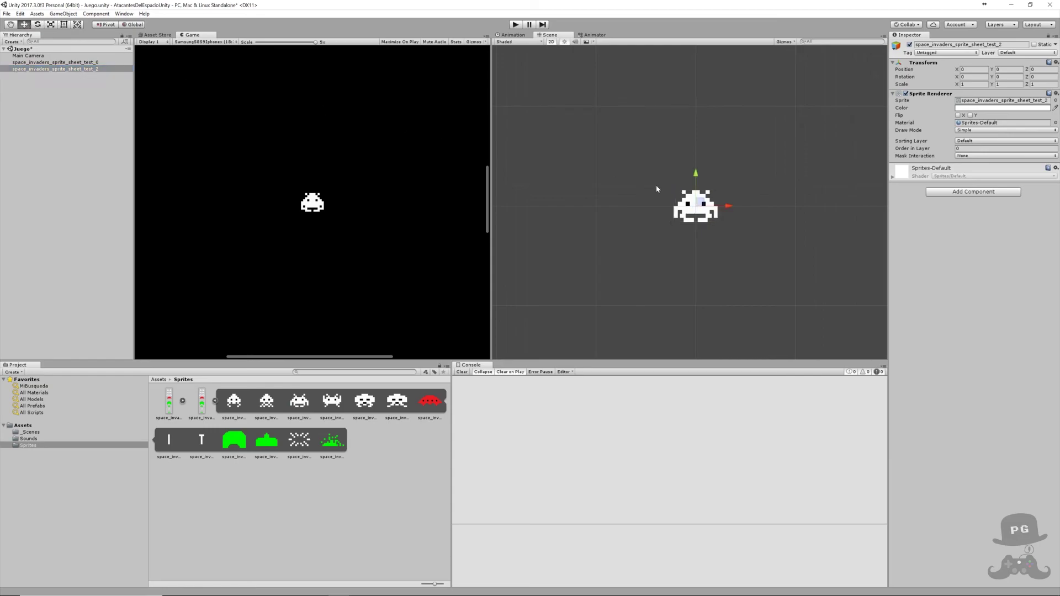
{"action": "mouse_move", "coordinate": [700, 204]}
{"action": "left_mouse_down"}
{"action": "mouse_move", "coordinate": [781, 203]}
{"action": "mouse_move", "coordinate": [770, 204]}
{"action": "left_mouse_up"}
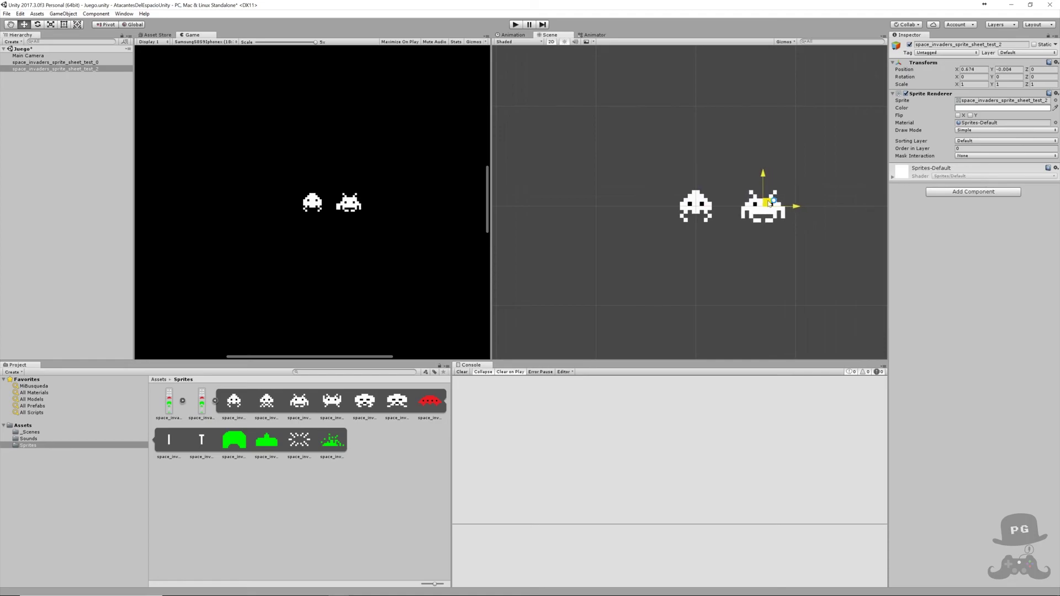
{"action": "mouse_move", "coordinate": [769, 204]}
{"action": "left_mouse_down"}
{"action": "mouse_move", "coordinate": [752, 202]}
{"action": "mouse_move", "coordinate": [761, 202]}
{"action": "left_mouse_up"}
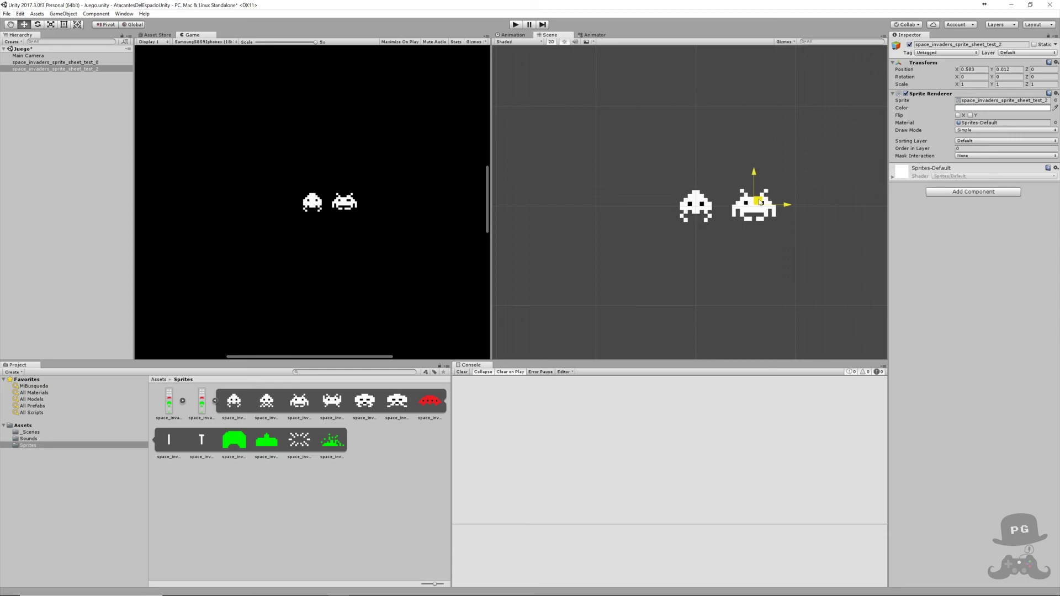
{"action": "mouse_move", "coordinate": [761, 202]}
{"action": "left_mouse_down"}
{"action": "mouse_move", "coordinate": [772, 195]}
{"action": "mouse_move", "coordinate": [741, 156]}
{"action": "mouse_move", "coordinate": [707, 142]}
{"action": "mouse_move", "coordinate": [677, 160]}
{"action": "mouse_move", "coordinate": [666, 147]}
{"action": "mouse_move", "coordinate": [704, 143]}
{"action": "mouse_move", "coordinate": [733, 165]}
{"action": "mouse_move", "coordinate": [745, 219]}
{"action": "mouse_move", "coordinate": [749, 202]}
{"action": "left_mouse_up"}
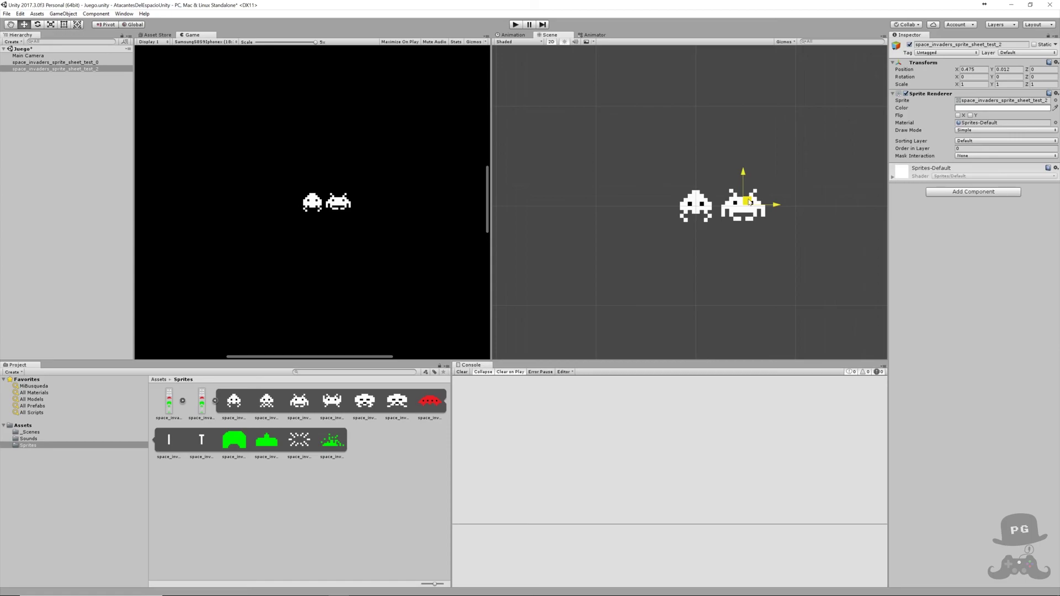
{"action": "left_click", "coordinate": [697, 205]}
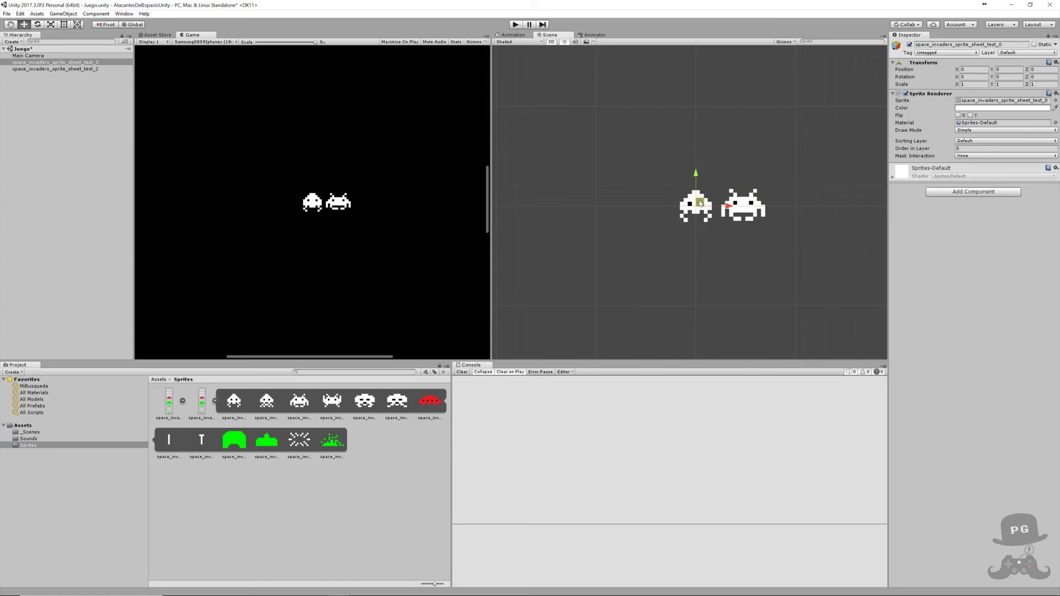
{"action": "mouse_move", "coordinate": [699, 203]}
{"action": "left_mouse_down"}
{"action": "mouse_move", "coordinate": [698, 189]}
{"action": "mouse_move", "coordinate": [681, 194]}
{"action": "mouse_move", "coordinate": [700, 200]}
{"action": "left_mouse_up"}
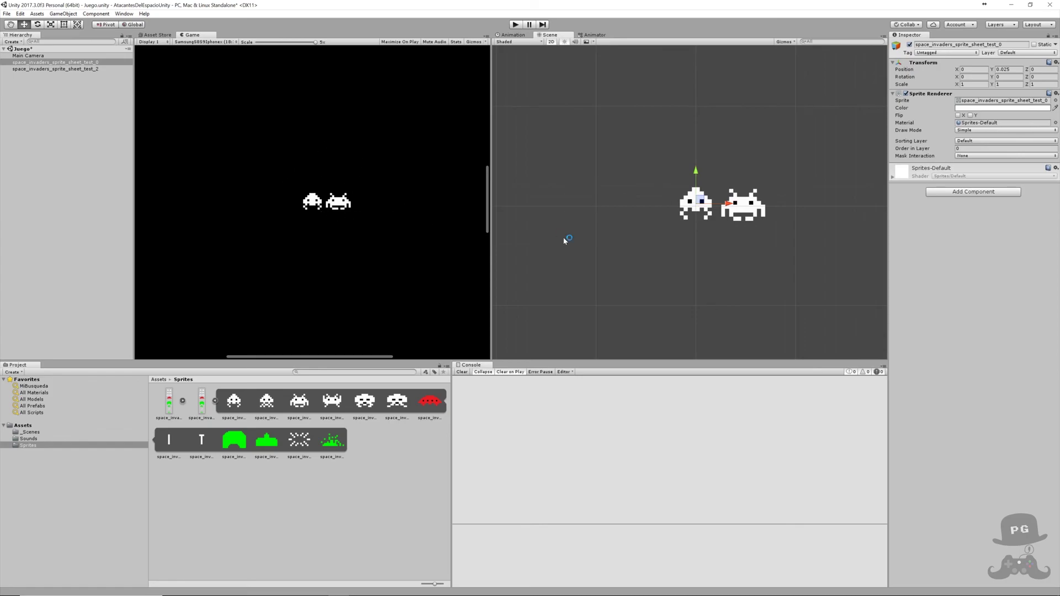
Nudge the left invader slightly up, then inspect the sprite sheet's Pixels Per Unit of 100.
{"action": "left_click", "coordinate": [676, 216]}
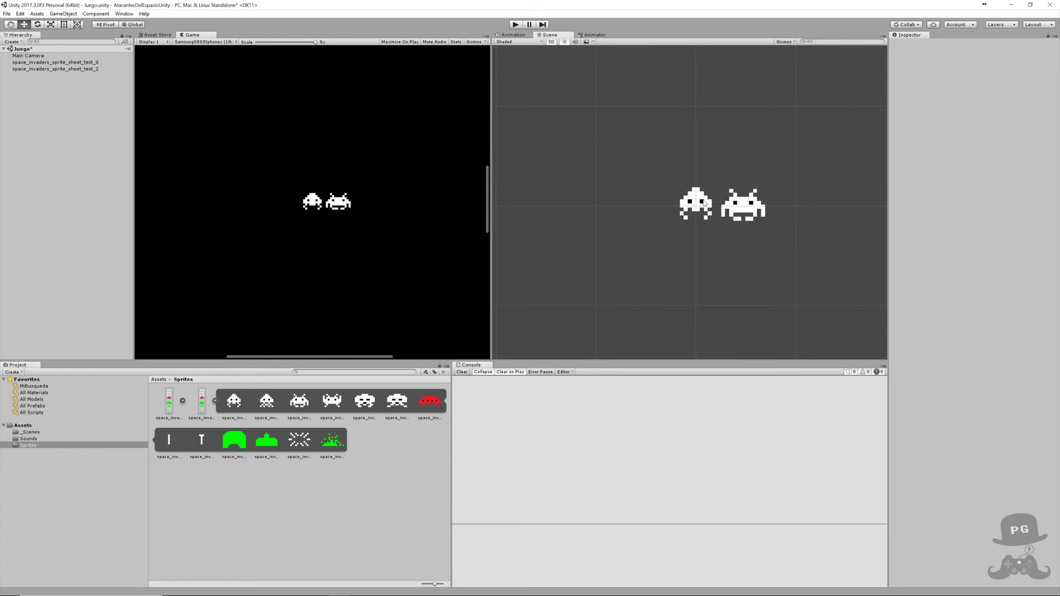
{"action": "mouse_move", "coordinate": [699, 203]}
{"action": "left_mouse_down"}
{"action": "mouse_move", "coordinate": [691, 180]}
{"action": "mouse_move", "coordinate": [705, 210]}
{"action": "left_mouse_up"}
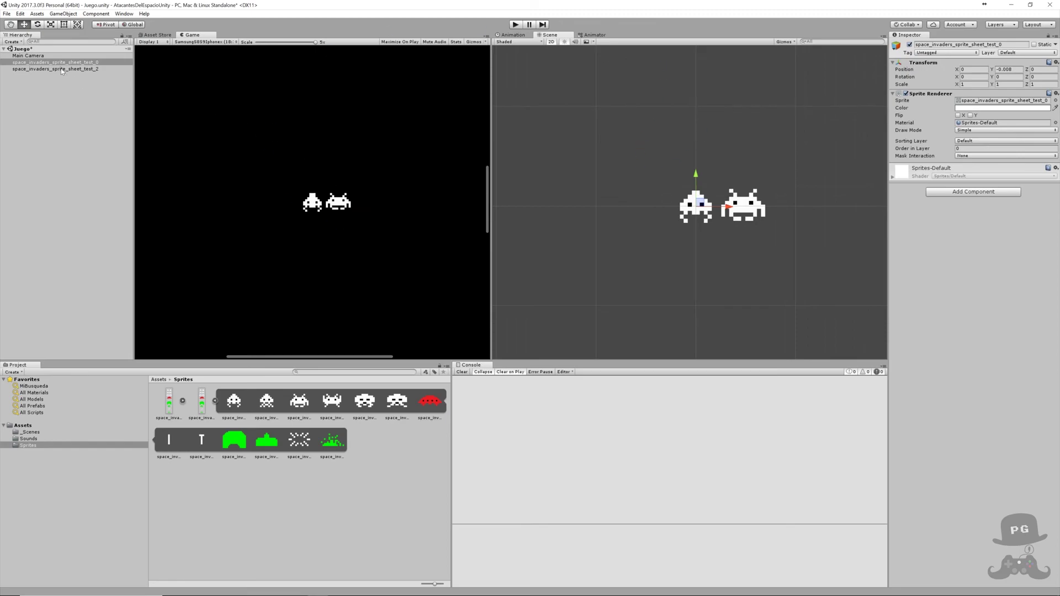
{"action": "left_click", "coordinate": [203, 403]}
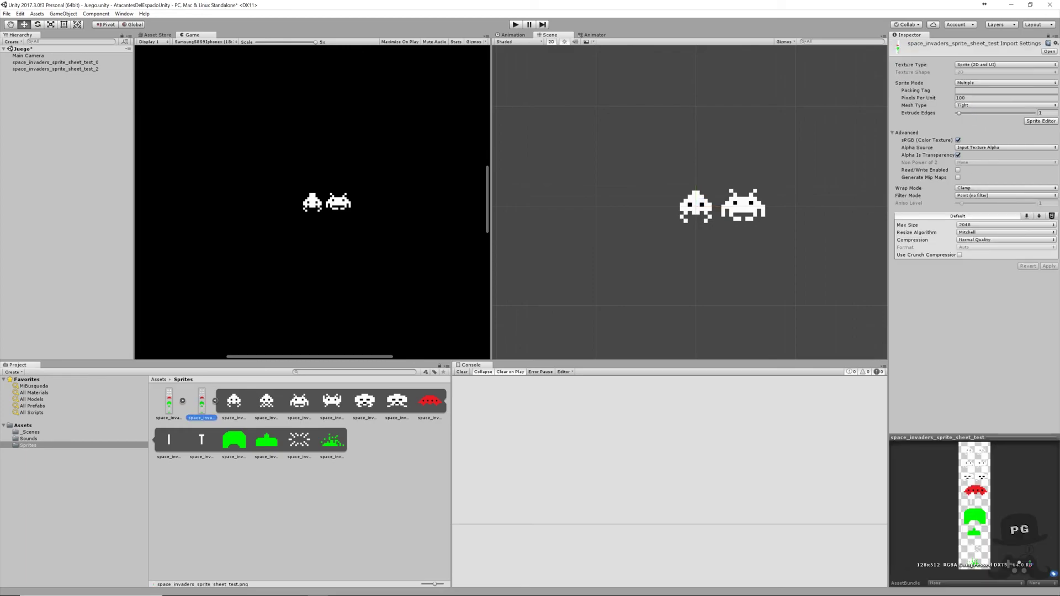
{"action": "left_click", "coordinate": [977, 98]}
Check the Main Camera's orthographic size, then return to the sprite sheet's import settings.
{"action": "left_click", "coordinate": [27, 55]}
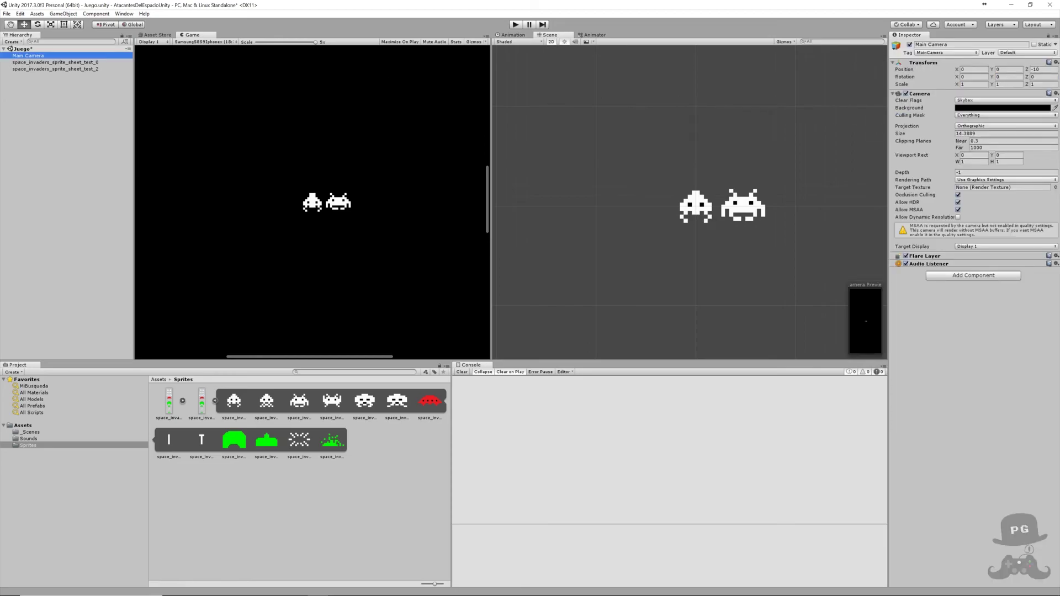
{"action": "left_click", "coordinate": [1005, 133]}
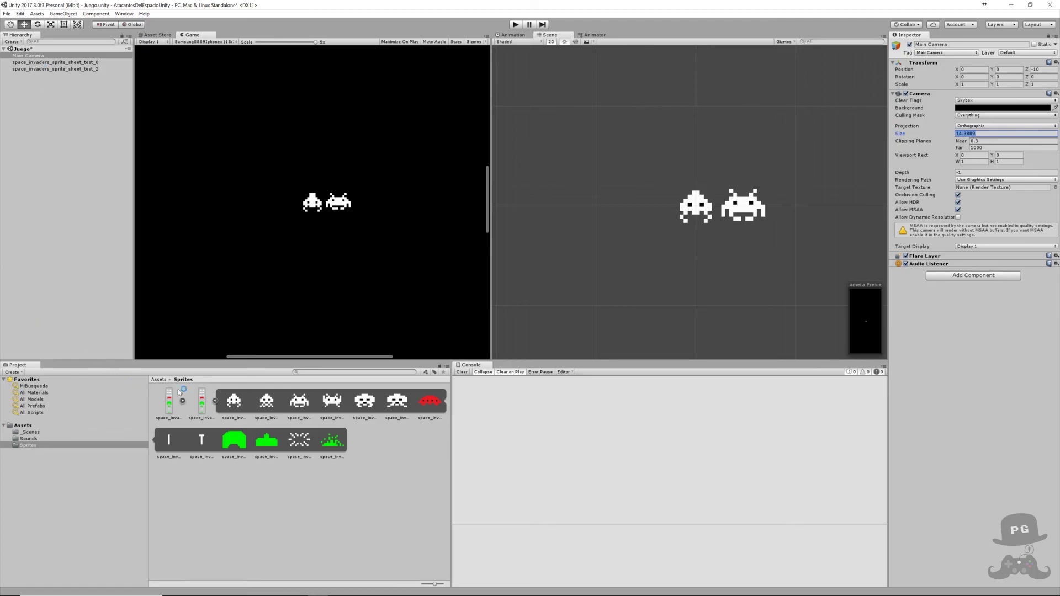
{"action": "left_click", "coordinate": [206, 403]}
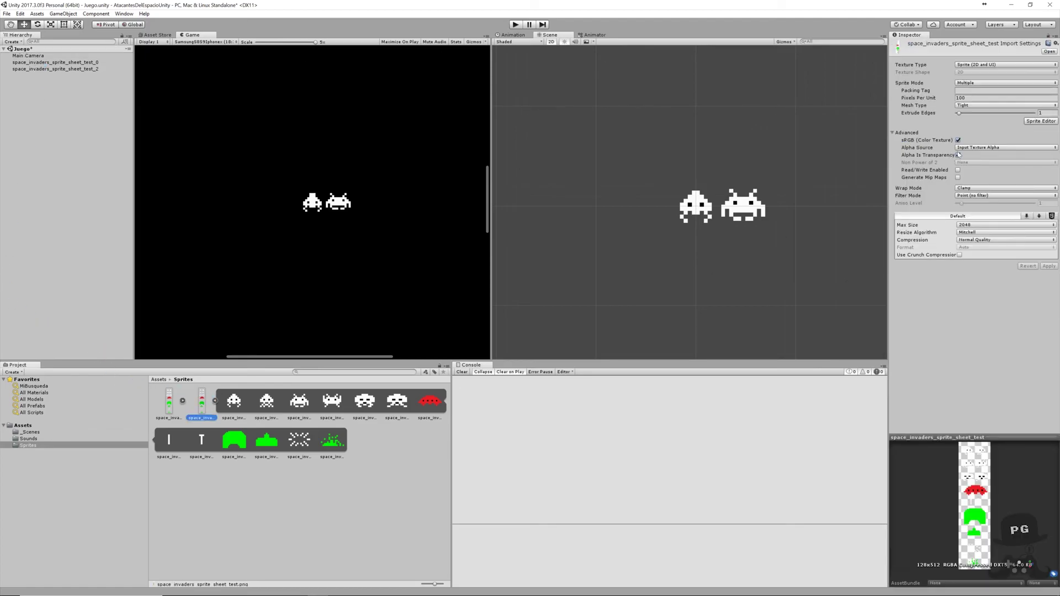
{"action": "left_click", "coordinate": [909, 98]}
{"action": "left_click", "coordinate": [967, 100]}
{"action": "left_click", "coordinate": [972, 98]}
{"action": "key", "text": "q"}
{"action": "key", "text": "alt+Tab"}
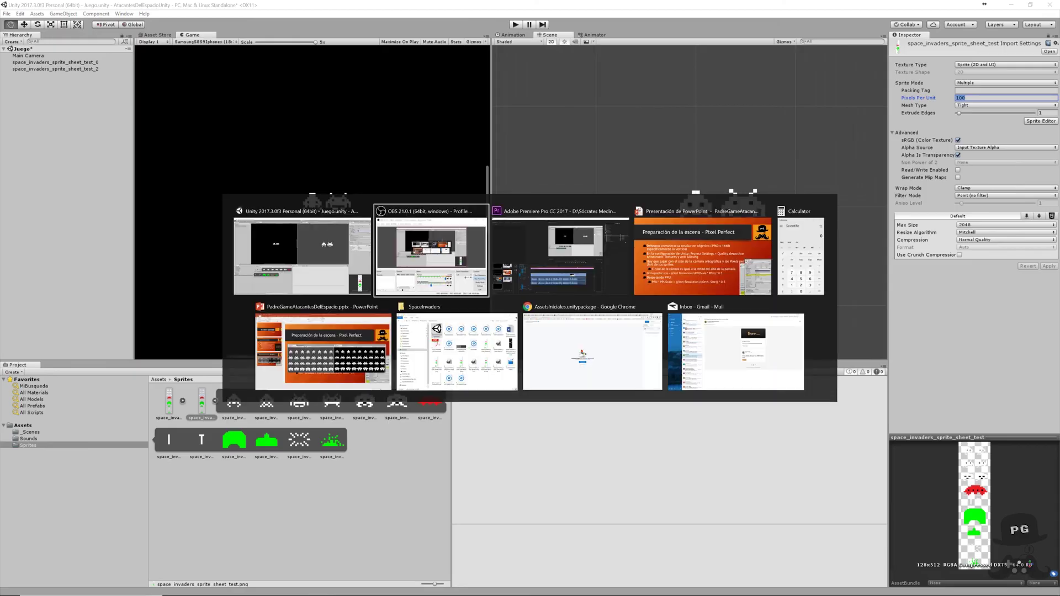
{"action": "key", "text": "alt+Tab"}
{"action": "key", "text": "alt+Tab"}
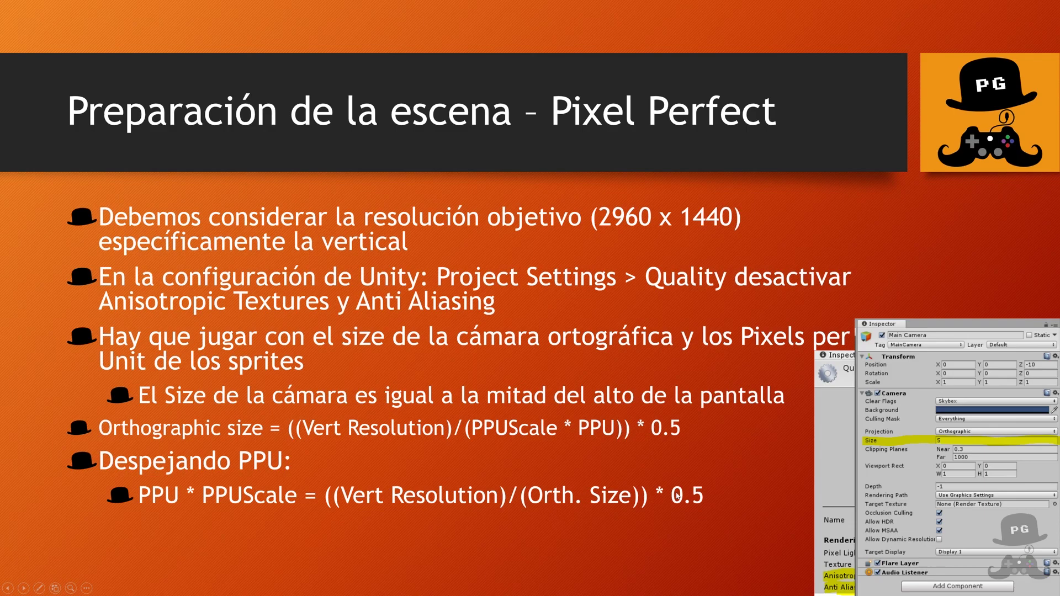
{"action": "key", "text": "alt+Tab"}
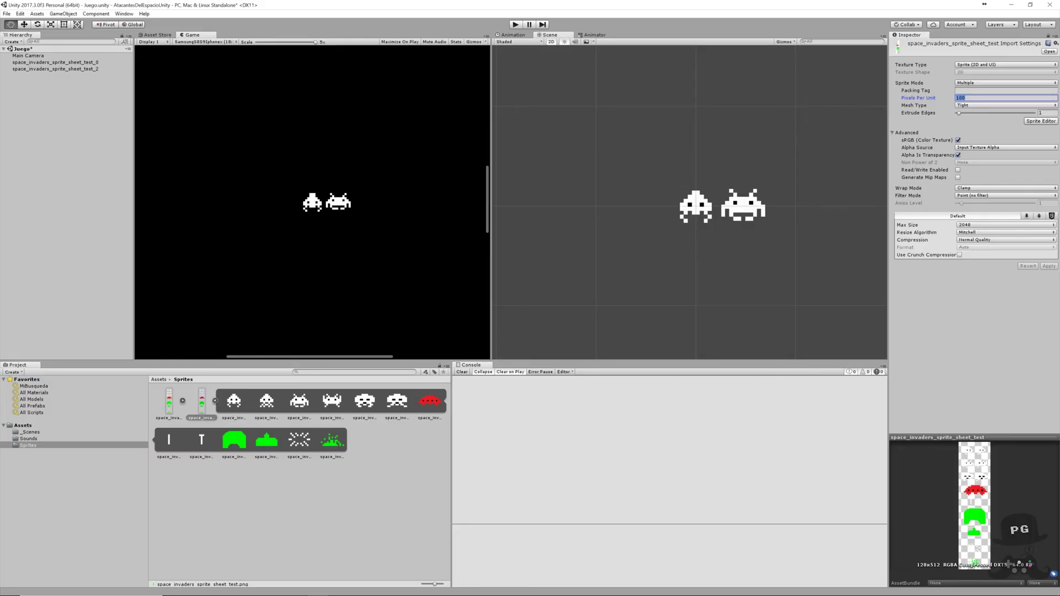
Enter 2960 in Calculator and look up the camera Size 14.3889 in Unity.
{"action": "left_click", "coordinate": [401, 593]}
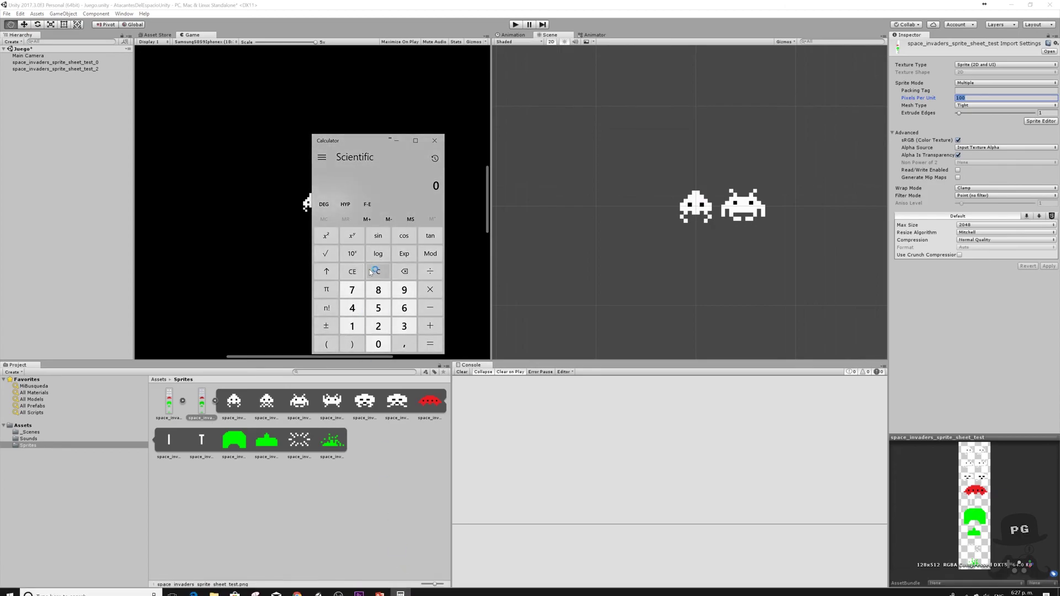
{"action": "left_click", "coordinate": [378, 326]}
{"action": "left_click", "coordinate": [405, 290]}
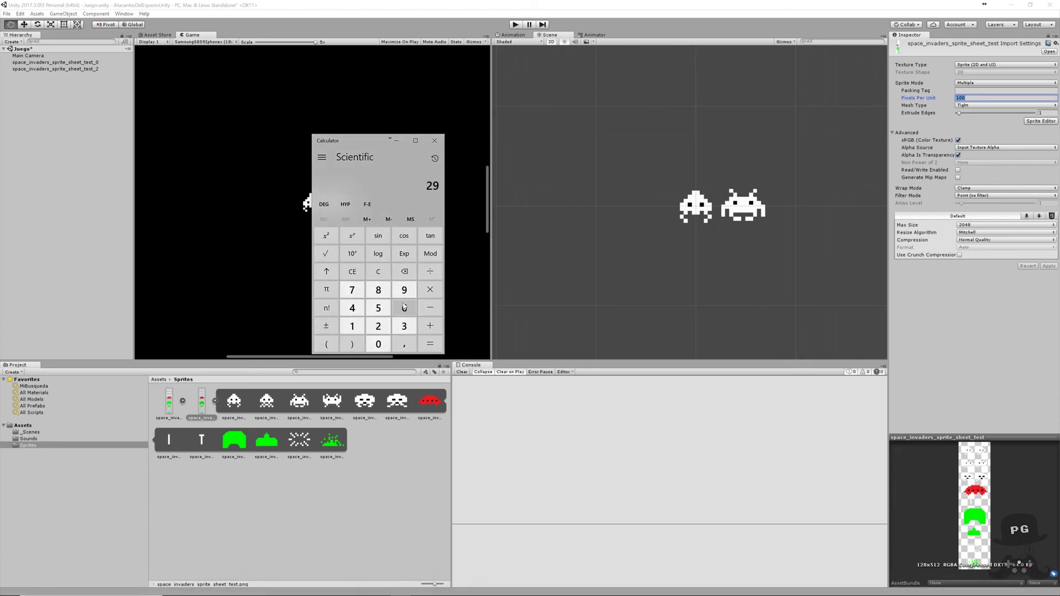
{"action": "left_click", "coordinate": [405, 307]}
{"action": "left_click", "coordinate": [380, 345]}
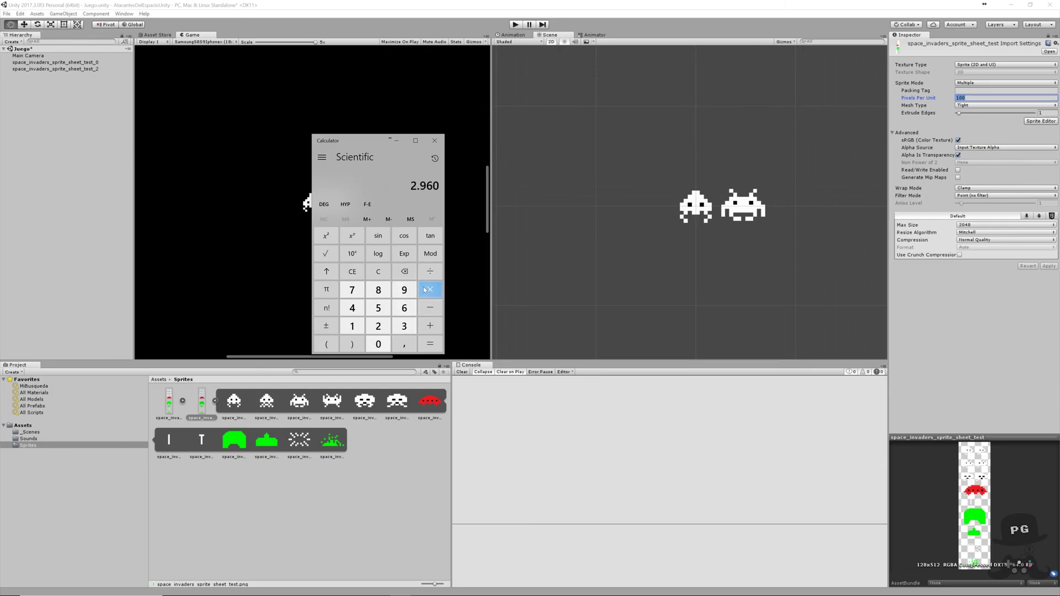
{"action": "left_click", "coordinate": [44, 57]}
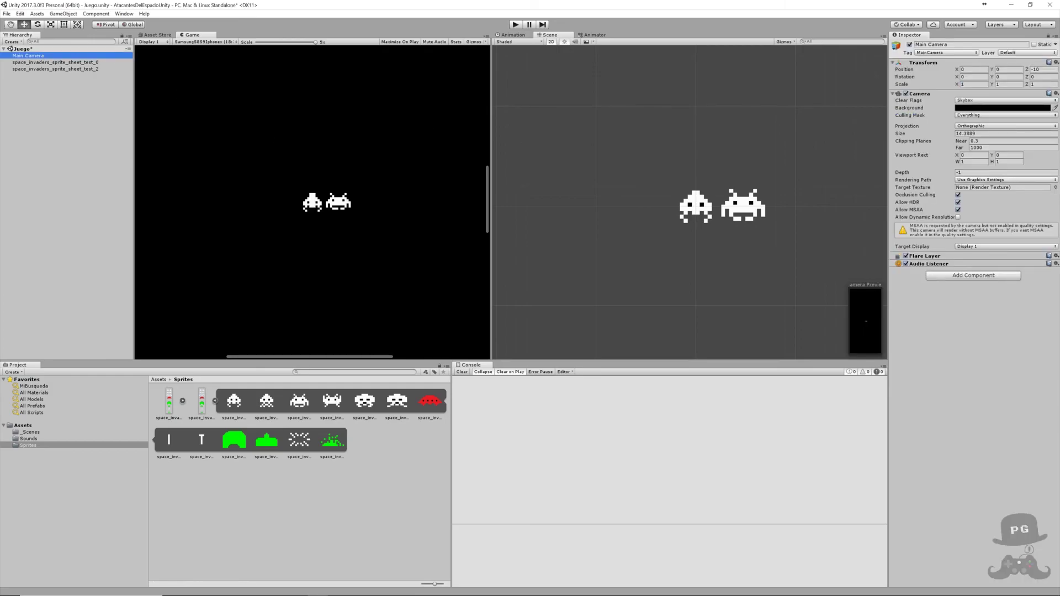
{"action": "left_click", "coordinate": [900, 133]}
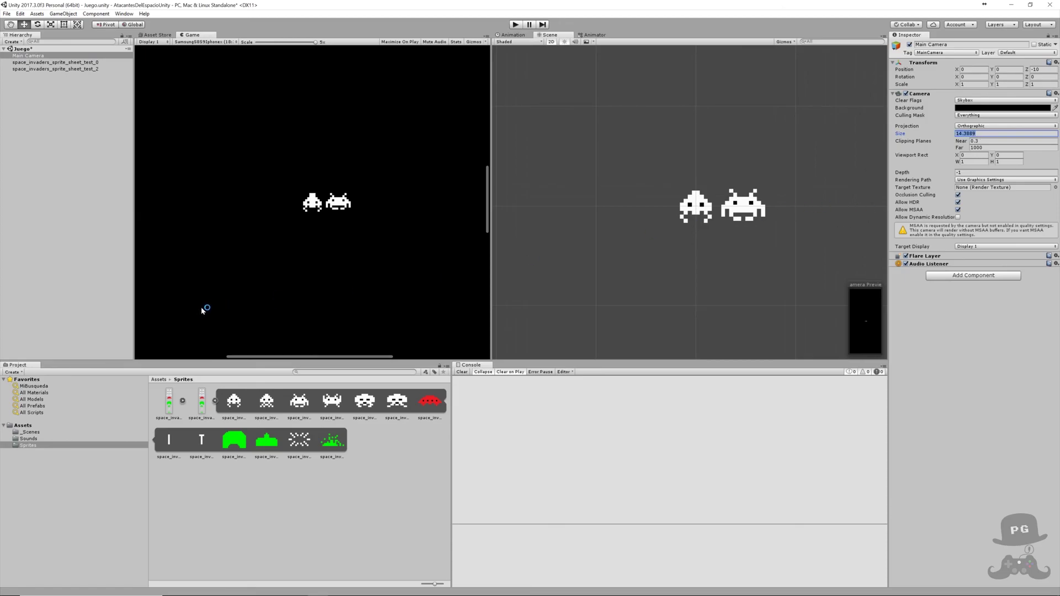
{"action": "key", "text": "alt+Tab"}
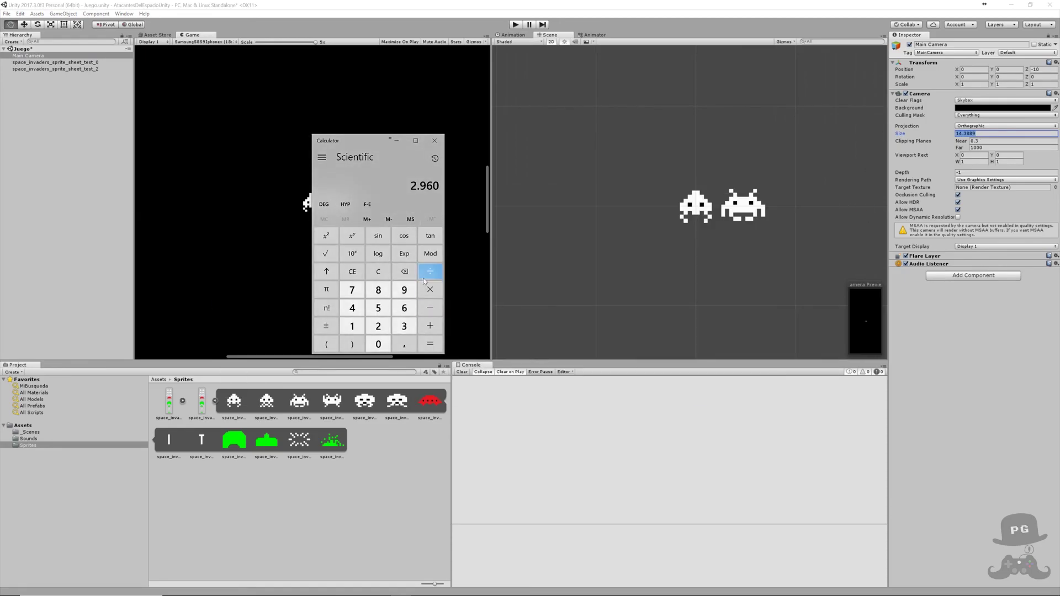
Divide 2960 by the camera size 14.3889 in Calculator.
{"action": "left_click", "coordinate": [430, 271]}
{"action": "left_click", "coordinate": [352, 326]}
{"action": "left_click", "coordinate": [352, 307]}
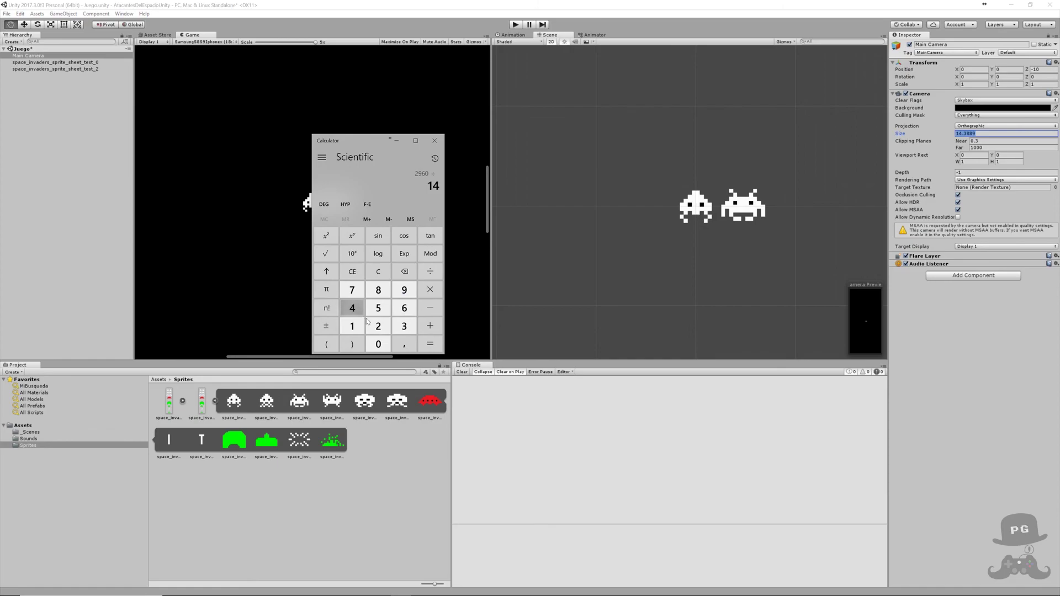
{"action": "left_click", "coordinate": [405, 344]}
{"action": "left_click", "coordinate": [404, 325]}
{"action": "left_click", "coordinate": [379, 294]}
{"action": "left_click", "coordinate": [379, 294]}
{"action": "left_click", "coordinate": [404, 290]}
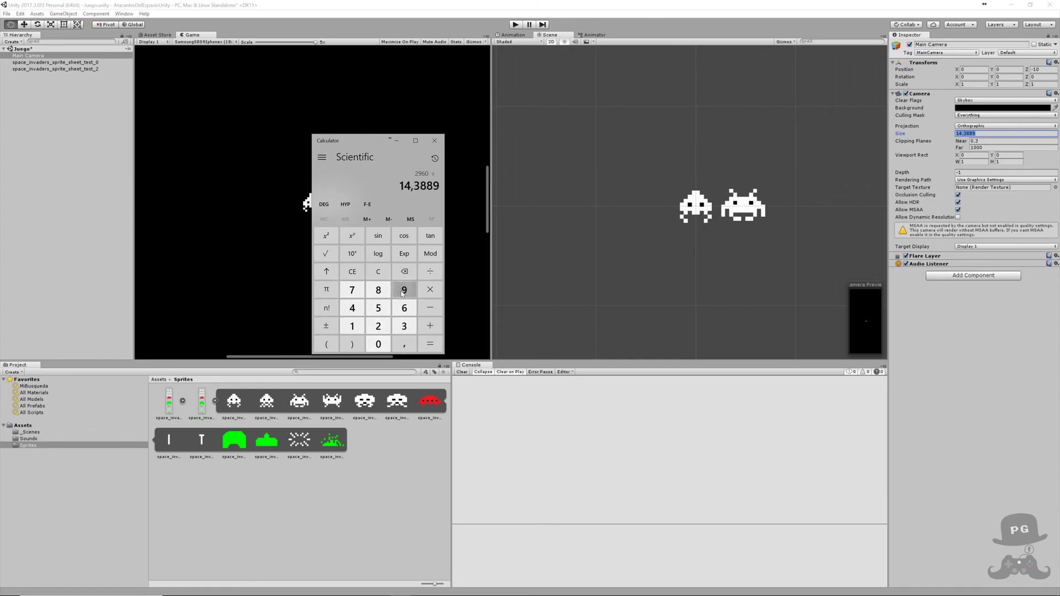
{"action": "left_click", "coordinate": [433, 347]}
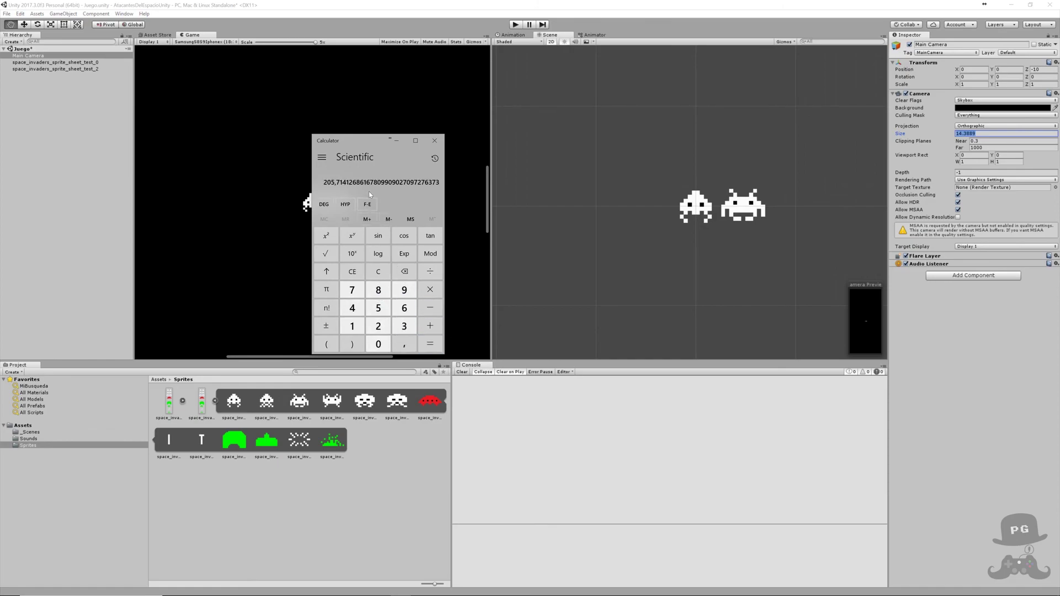
Multiply the result by 0.5 and select the resulting 102.857 value.
{"action": "left_click", "coordinate": [430, 290]}
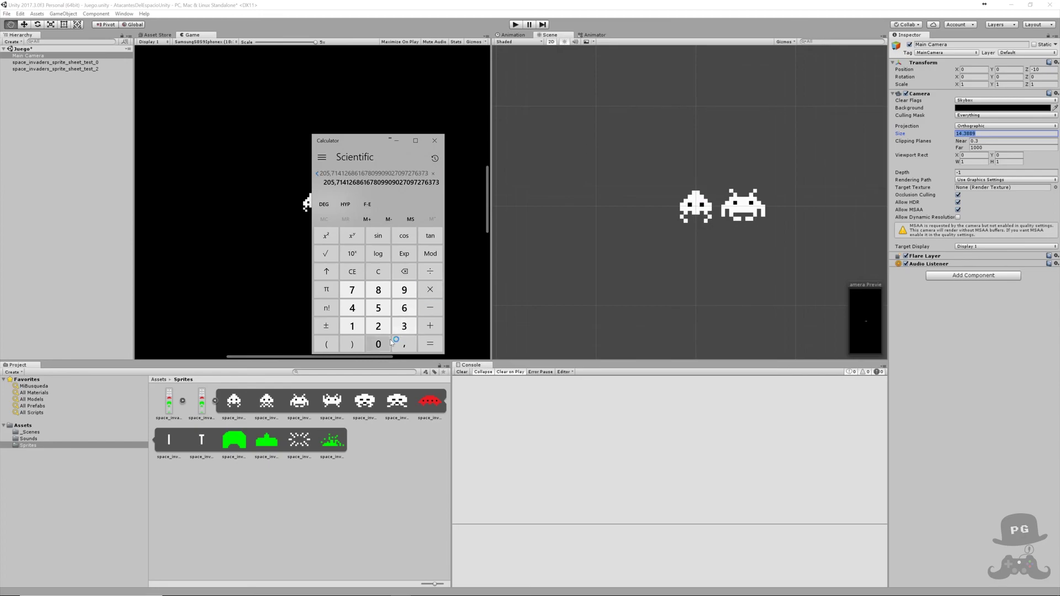
{"action": "left_click", "coordinate": [378, 344]}
{"action": "left_click", "coordinate": [404, 344]}
{"action": "left_click", "coordinate": [378, 308]}
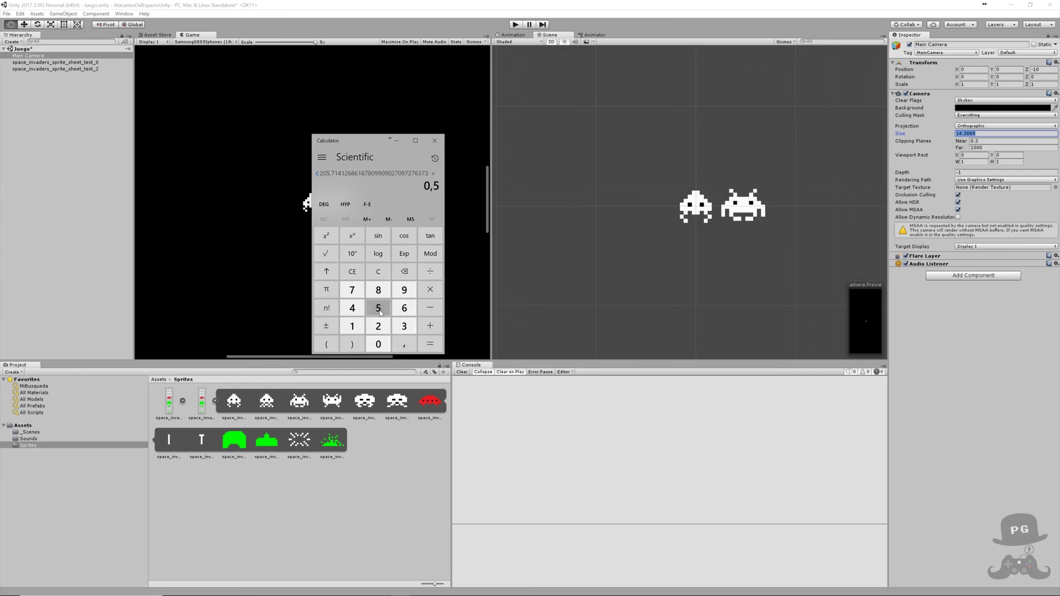
{"action": "left_click", "coordinate": [430, 344]}
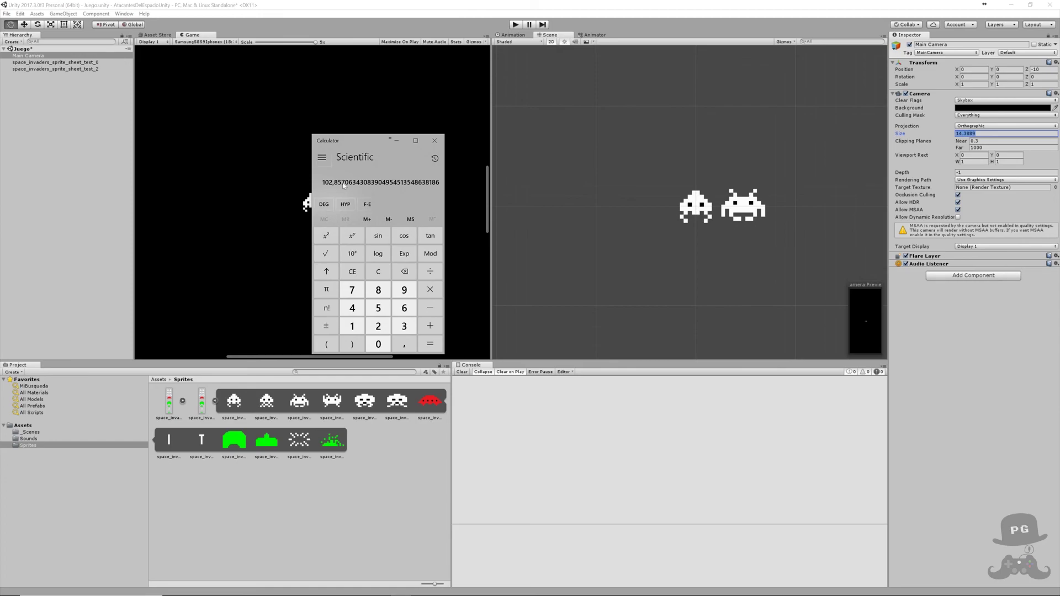
{"action": "left_click_drag", "start_coordinate": [370, 183], "coordinate": [364, 185]}
Copy the calculated result and apply it as the sprite sheet's Pixels Per Unit, 102.8571.
{"action": "right_click", "coordinate": [371, 184]}
{"action": "left_click", "coordinate": [369, 173]}
{"action": "left_click", "coordinate": [203, 394]}
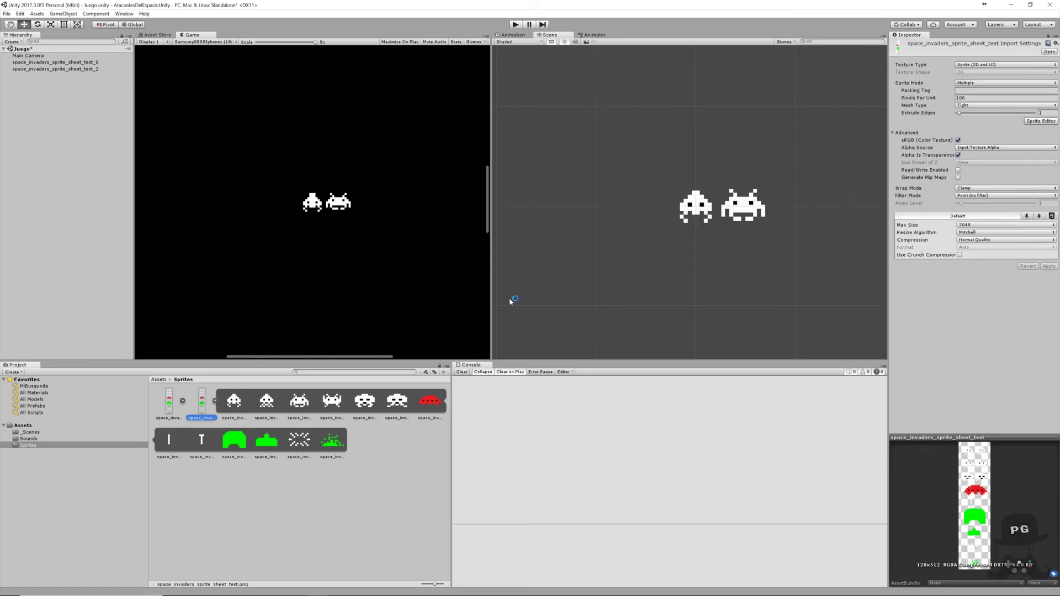
{"action": "left_click", "coordinate": [923, 98]}
{"action": "key", "text": "ctrl+v"}
{"action": "key", "text": "shift+Tab"}
{"action": "left_click", "coordinate": [1049, 266]}
Click through the Unity editor panels, then switch to the Pixel Perfect slide.
{"action": "left_click", "coordinate": [754, 196]}
{"action": "left_click", "coordinate": [860, 120]}
{"action": "left_click", "coordinate": [752, 218]}
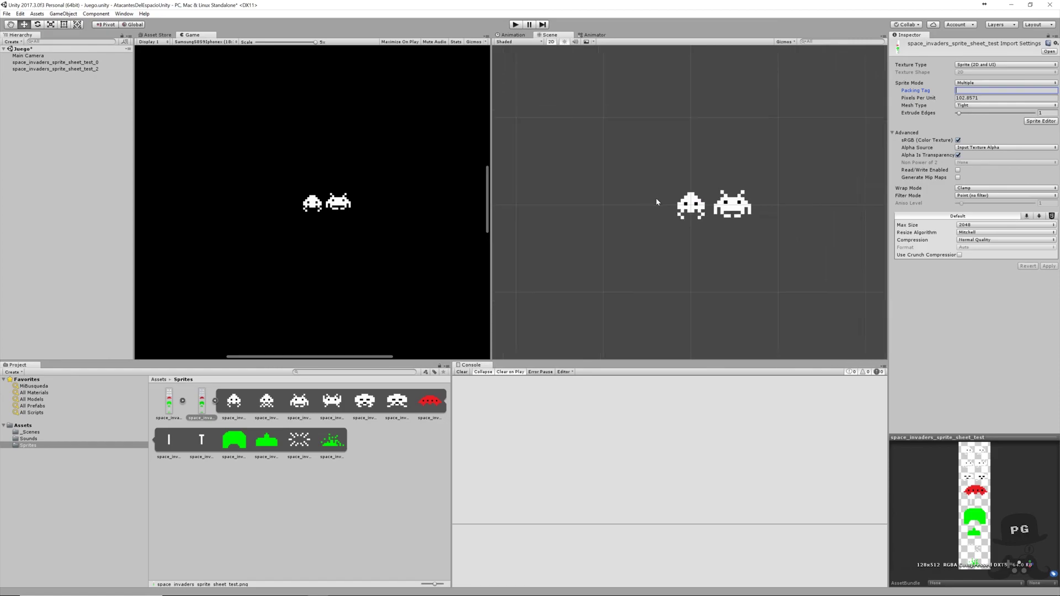
{"action": "scroll", "coordinate": [656, 198], "scroll_direction": "down", "scroll_amount": 2}
{"action": "left_click", "coordinate": [766, 226]}
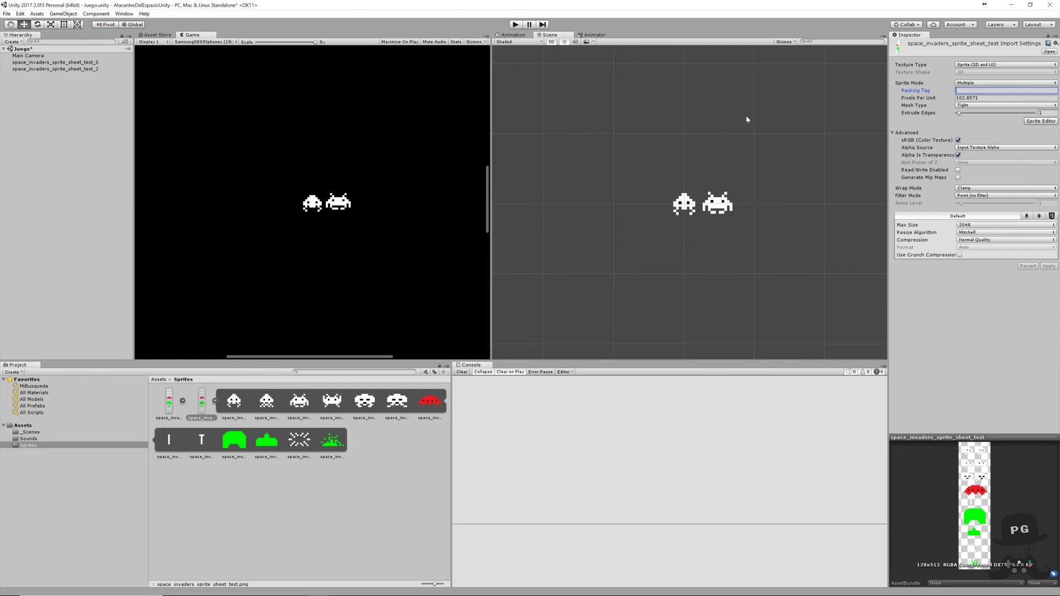
{"action": "key", "text": "alt+Tab"}
Halve Pixels Per Unit by appending /2 to 102.8571 and apply, giving 51.42855.
{"action": "left_click", "coordinate": [977, 98]}
{"action": "left_click", "coordinate": [978, 98]}
{"action": "type", "text": "/2"}
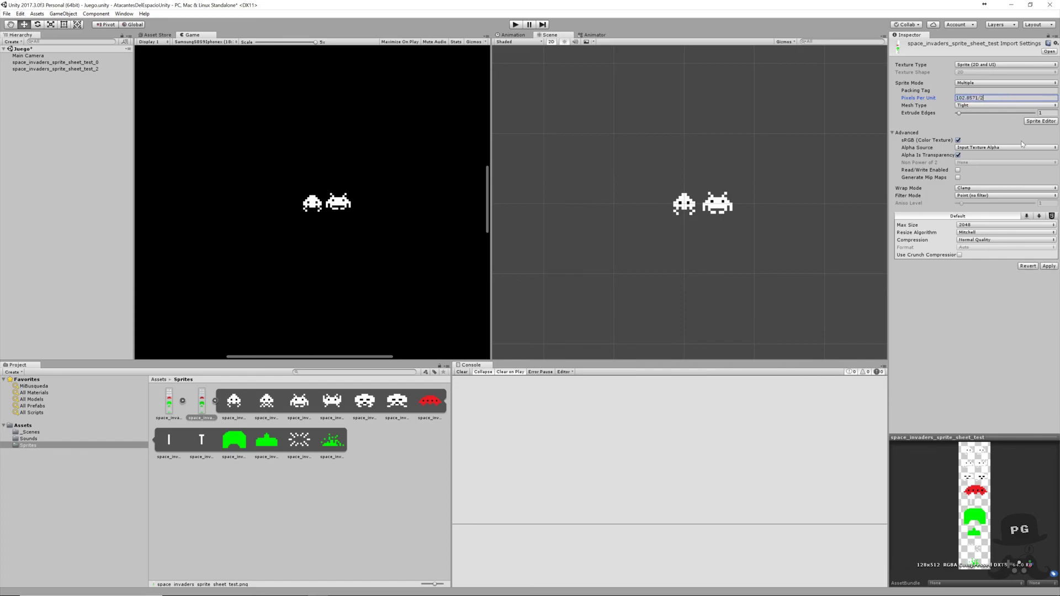
{"action": "left_click", "coordinate": [1049, 268]}
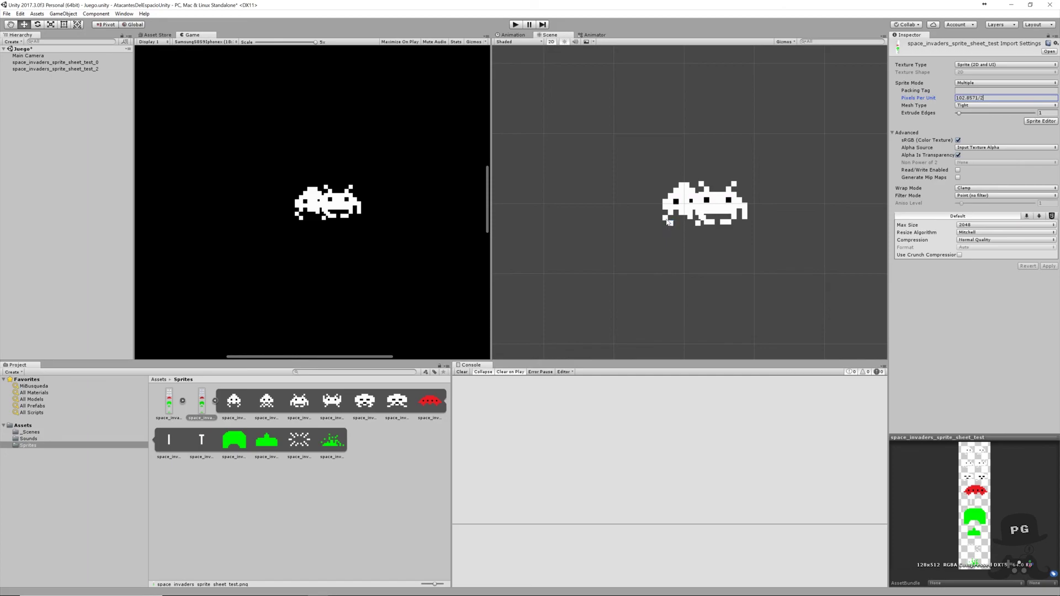
{"action": "left_click", "coordinate": [981, 90]}
{"action": "left_click", "coordinate": [20, 13]}
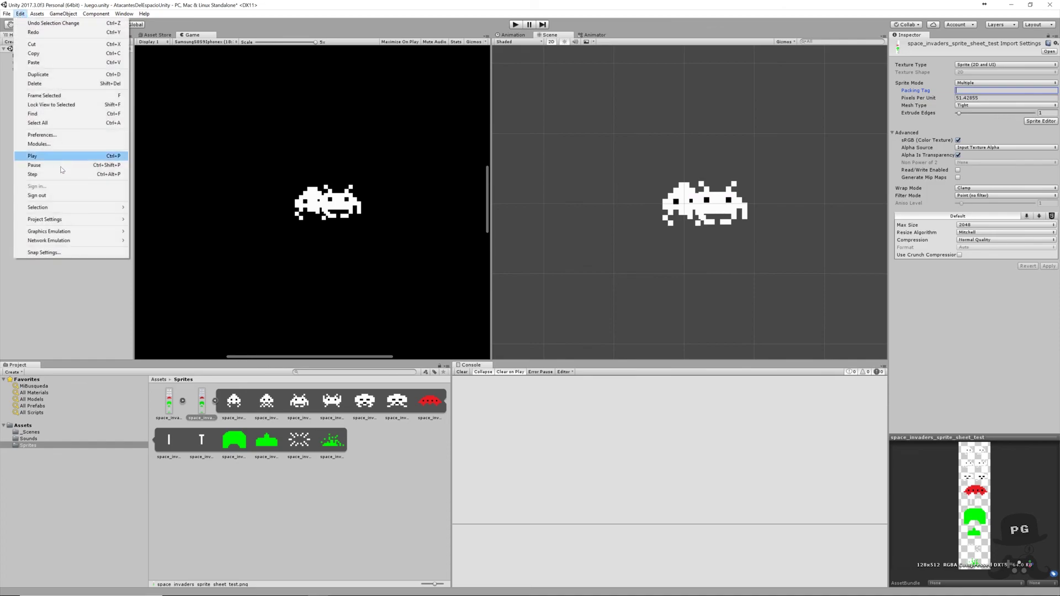
{"action": "left_click", "coordinate": [53, 254]}
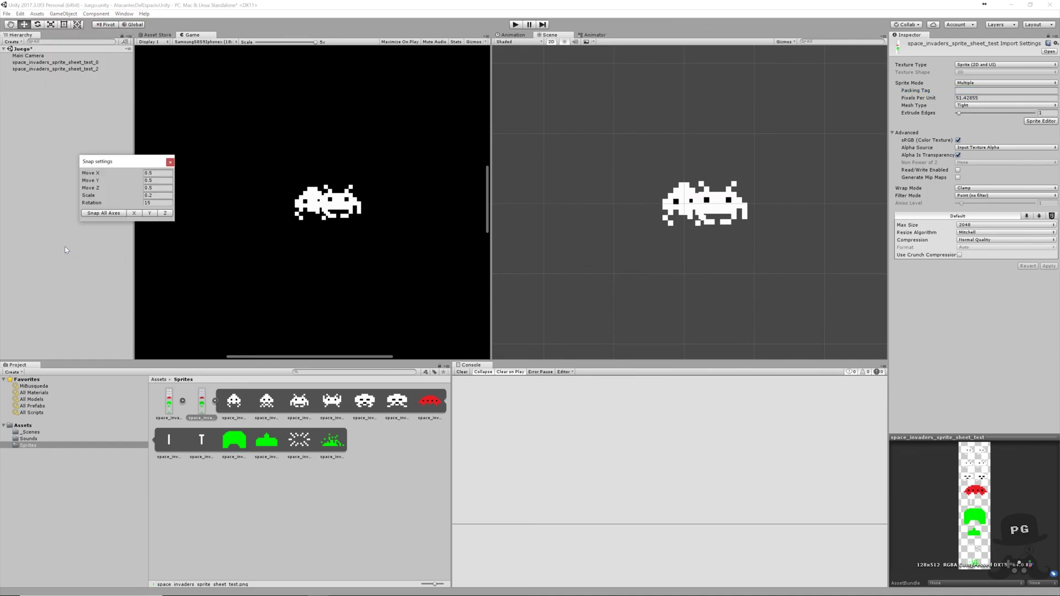
{"action": "left_click", "coordinate": [97, 173]}
{"action": "left_click", "coordinate": [157, 181]}
{"action": "left_click", "coordinate": [170, 162]}
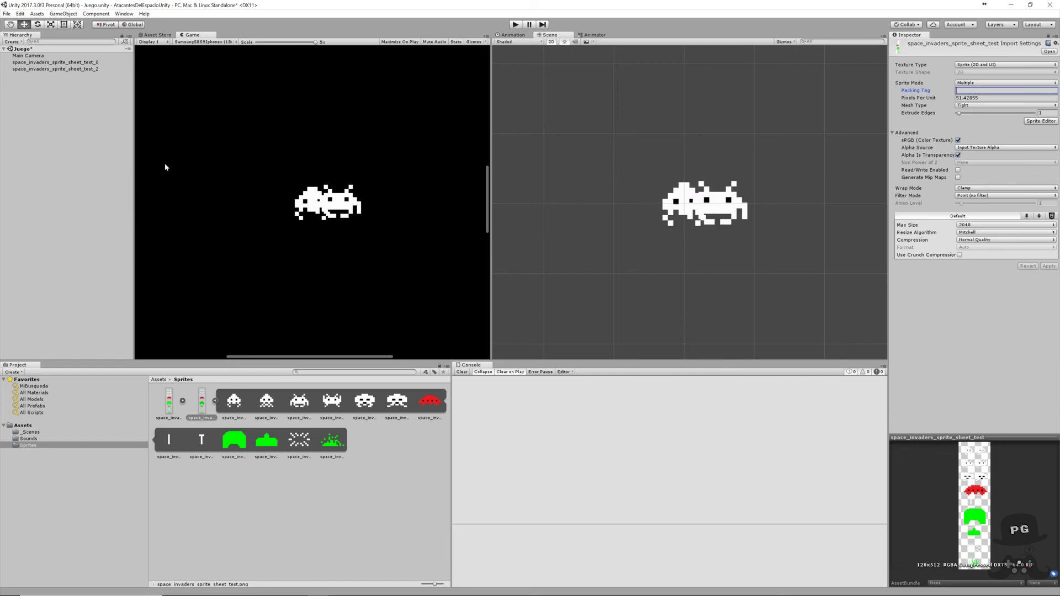
Reset the Transforms of space_invaders_sprite_sheet_test_0 and space_invaders_sprite_sheet_test_2 to the origin.
{"action": "left_click", "coordinate": [40, 62]}
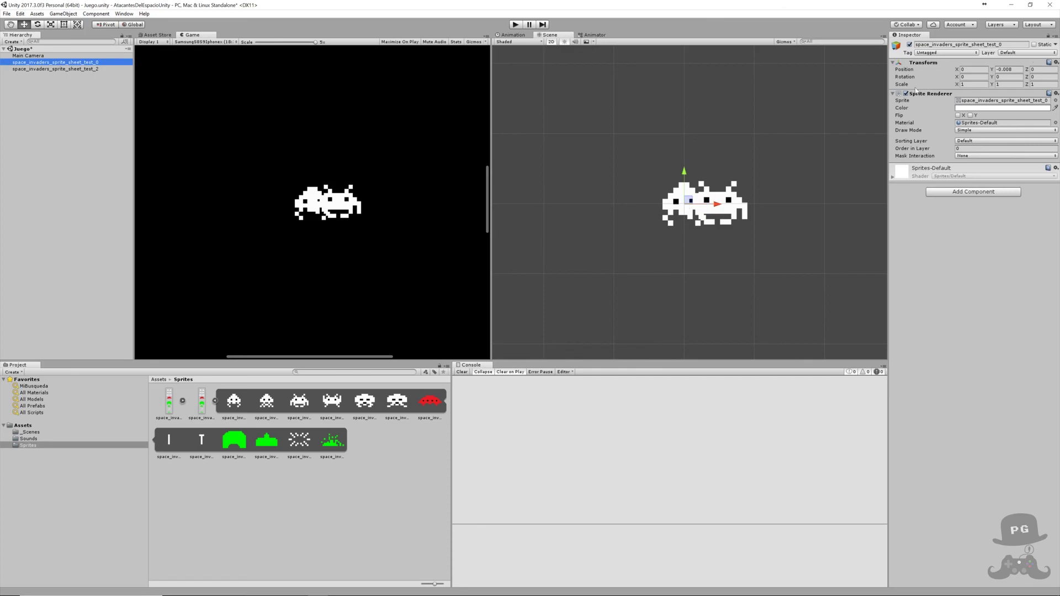
{"action": "left_click", "coordinate": [1056, 62]}
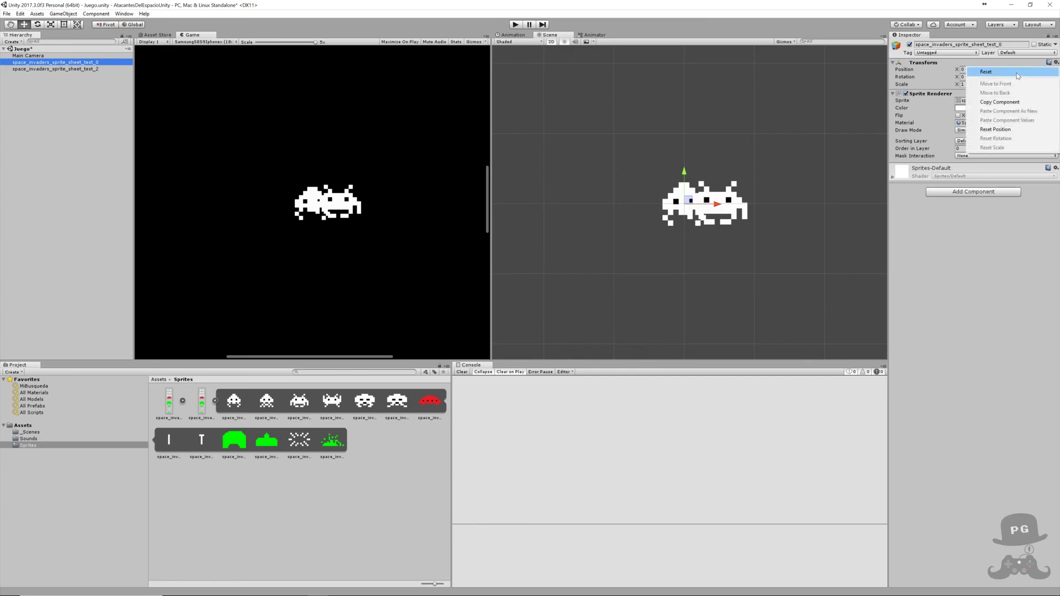
{"action": "left_click", "coordinate": [988, 70]}
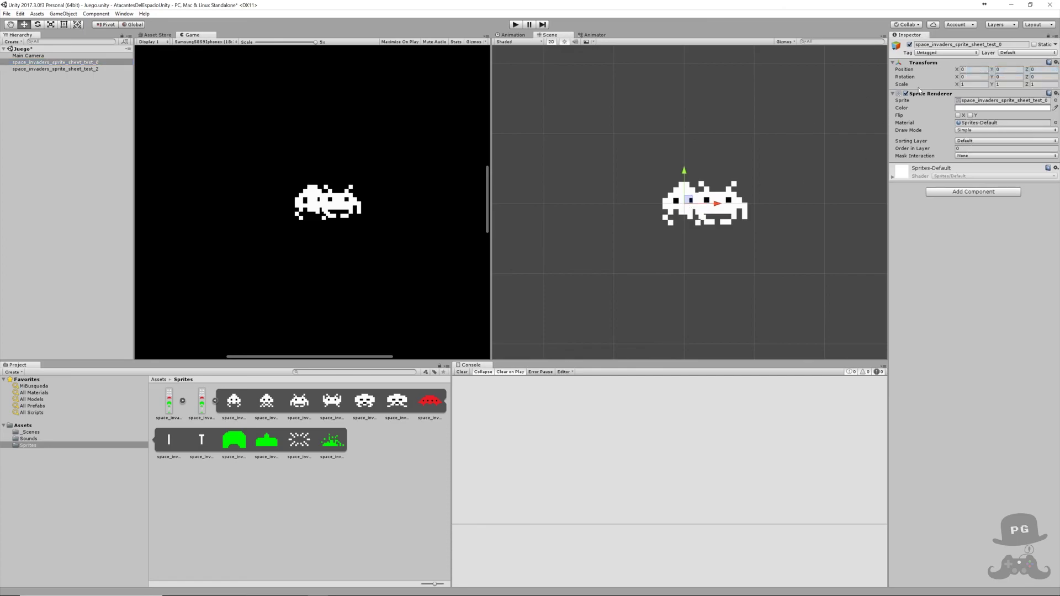
{"action": "left_click", "coordinate": [26, 74]}
{"action": "left_click", "coordinate": [83, 69]}
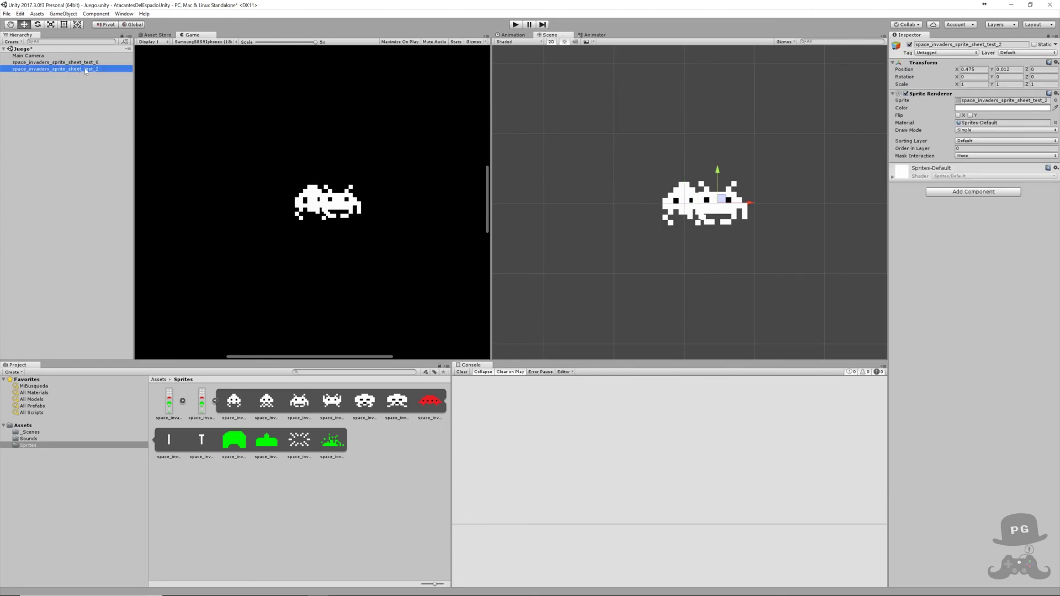
{"action": "left_click", "coordinate": [1056, 63]}
{"action": "left_click", "coordinate": [983, 71]}
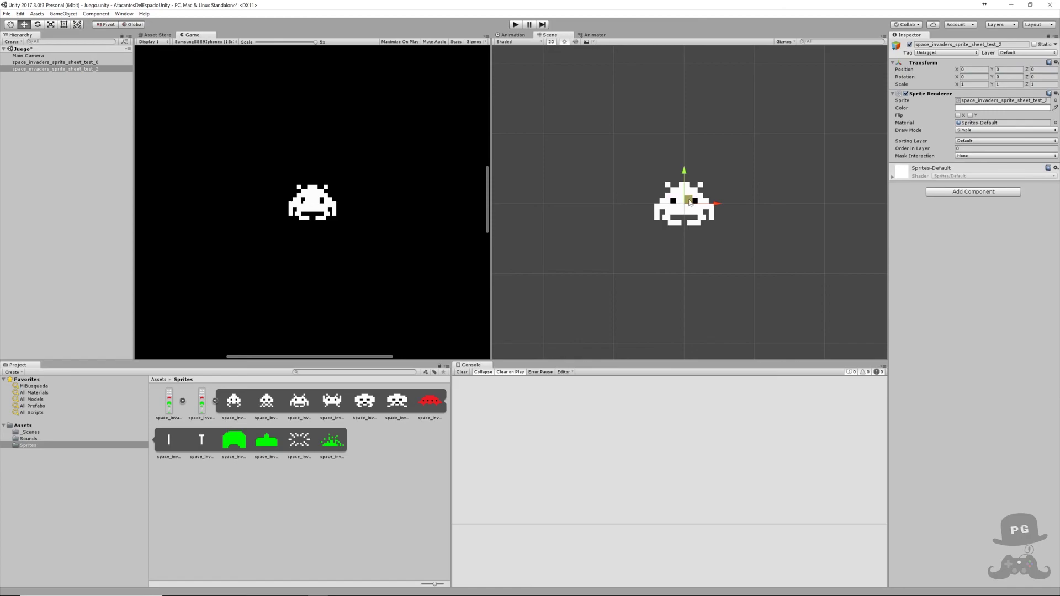
Drag space_invaders_sprite_sheet_test_2 to X 1, Y 0, beside the first invader.
{"action": "mouse_move", "coordinate": [689, 202]}
{"action": "left_mouse_down", "text": "ctrl"}
{"action": "mouse_move", "coordinate": [725, 174]}
{"action": "mouse_move", "coordinate": [771, 210]}
{"action": "mouse_move", "coordinate": [717, 128]}
{"action": "left_mouse_up", "text": "ctrl"}
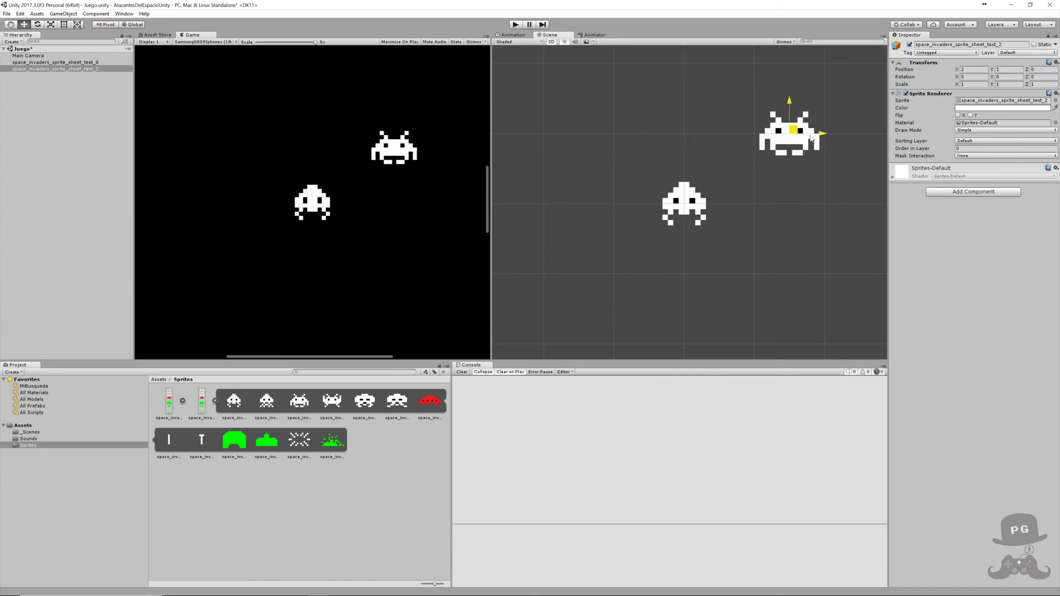
{"action": "mouse_move", "coordinate": [717, 129]}
{"action": "left_mouse_down", "text": "ctrl"}
{"action": "mouse_move", "coordinate": [794, 213]}
{"action": "mouse_move", "coordinate": [765, 149]}
{"action": "mouse_move", "coordinate": [828, 253]}
{"action": "mouse_move", "coordinate": [789, 220]}
{"action": "mouse_move", "coordinate": [776, 178]}
{"action": "mouse_move", "coordinate": [747, 220]}
{"action": "left_mouse_up", "text": "ctrl"}
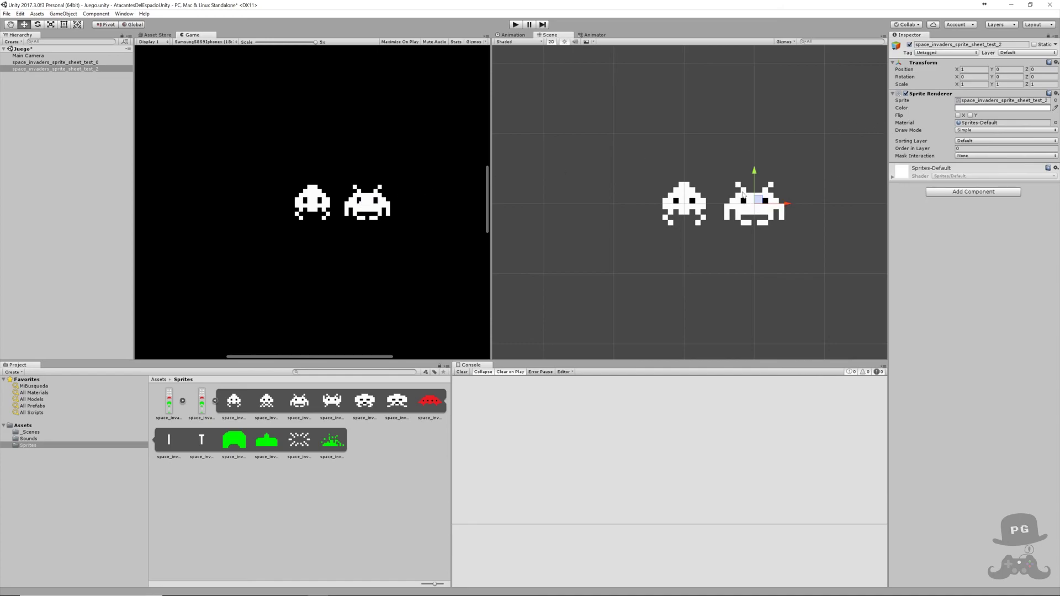
{"action": "left_click", "coordinate": [677, 211]}
Show the Pixel Perfect slide full screen in PowerPoint, then return to Unity.
{"action": "key", "text": "alt+Tab"}
{"action": "left_click", "coordinate": [484, 247]}
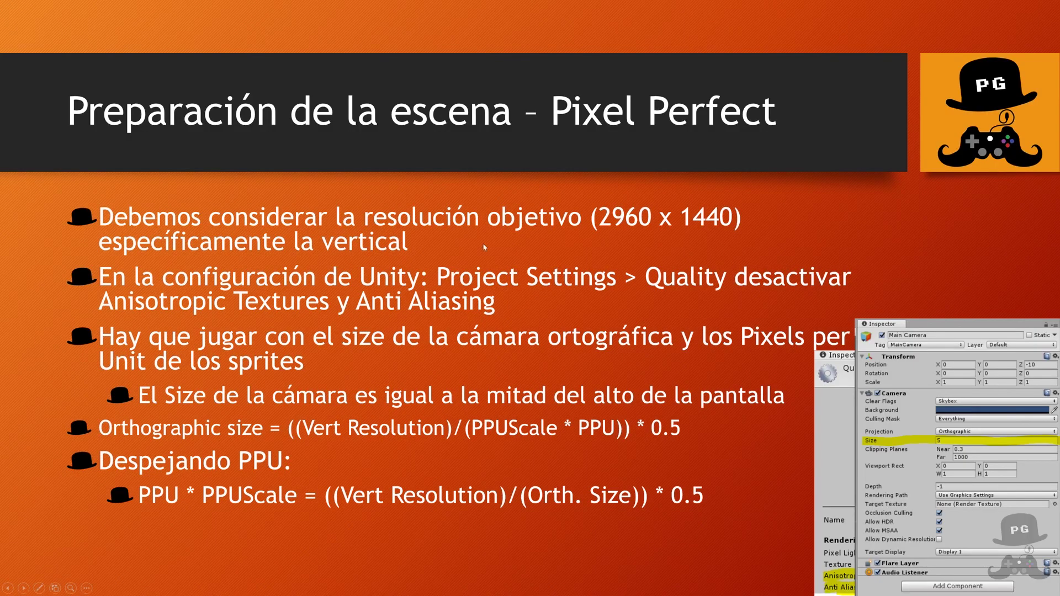
{"action": "key", "text": "alt+Tab"}
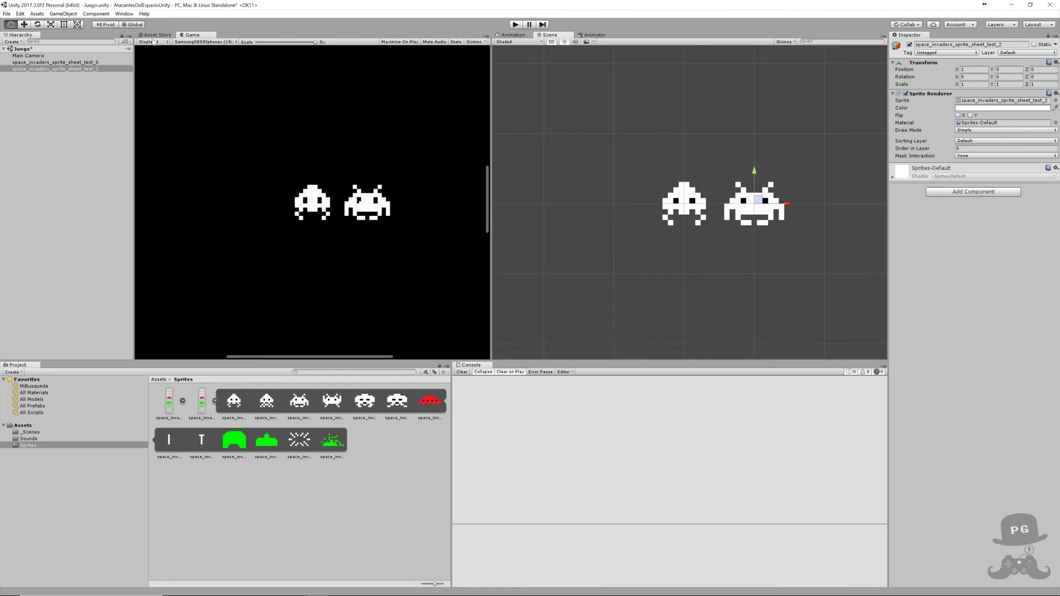
Add a custom Game view resolution labelled Res.S8S9IX at 1440x2960 and select it.
{"action": "left_click", "coordinate": [194, 42]}
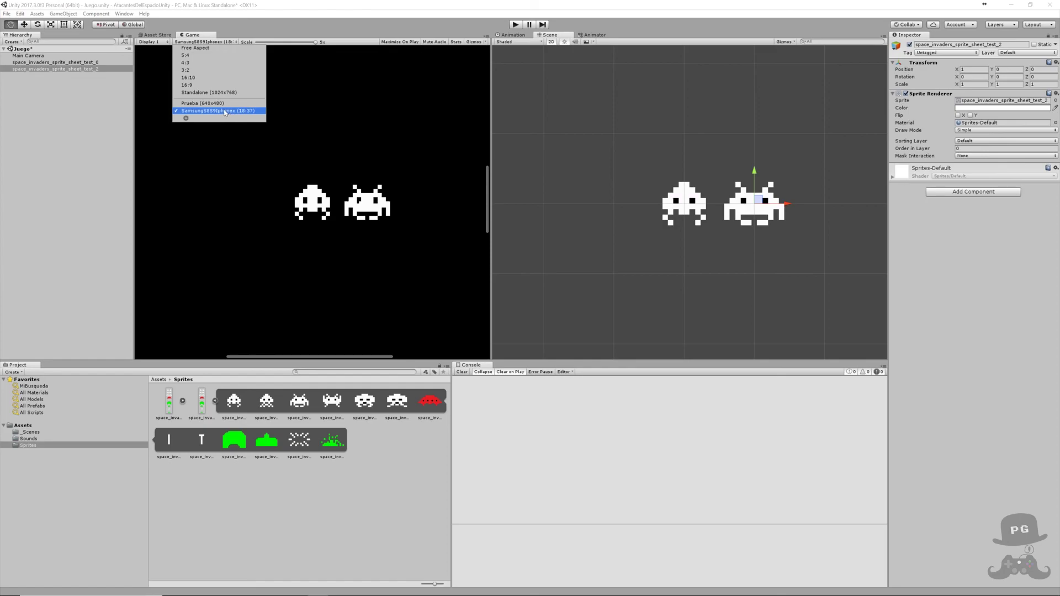
{"action": "left_click", "coordinate": [186, 119]}
{"action": "left_click", "coordinate": [252, 131]}
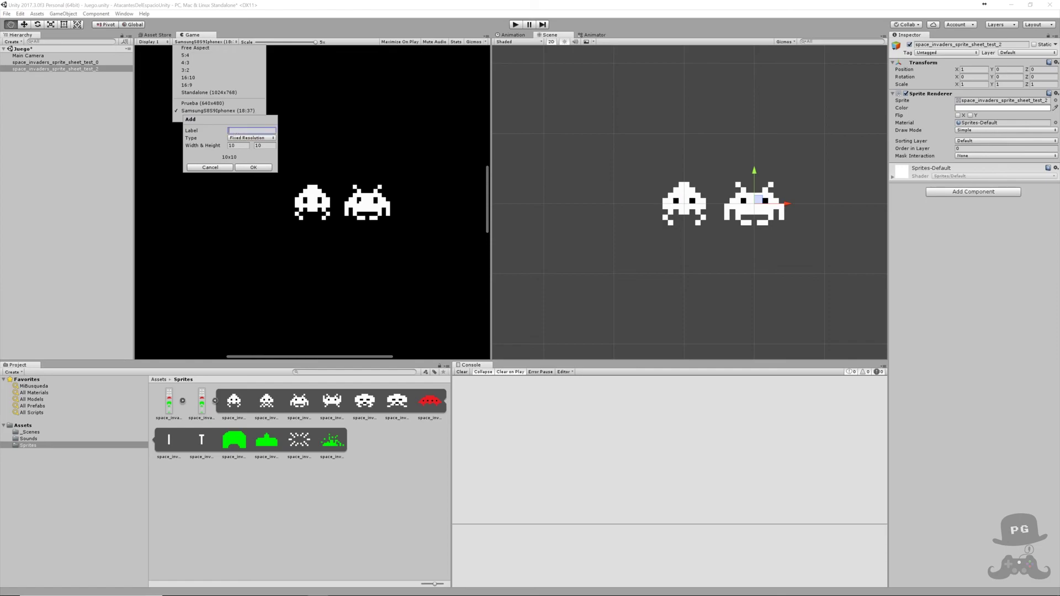
{"action": "type", "text": "Res"}
{"action": "type", "text": "."}
{"action": "type", "text": "S8S"}
{"action": "type", "text": "9I"}
{"action": "type", "text": "x"}
{"action": "key", "text": "BackSpace"}
{"action": "type", "text": "X"}
{"action": "left_click", "coordinate": [229, 145]}
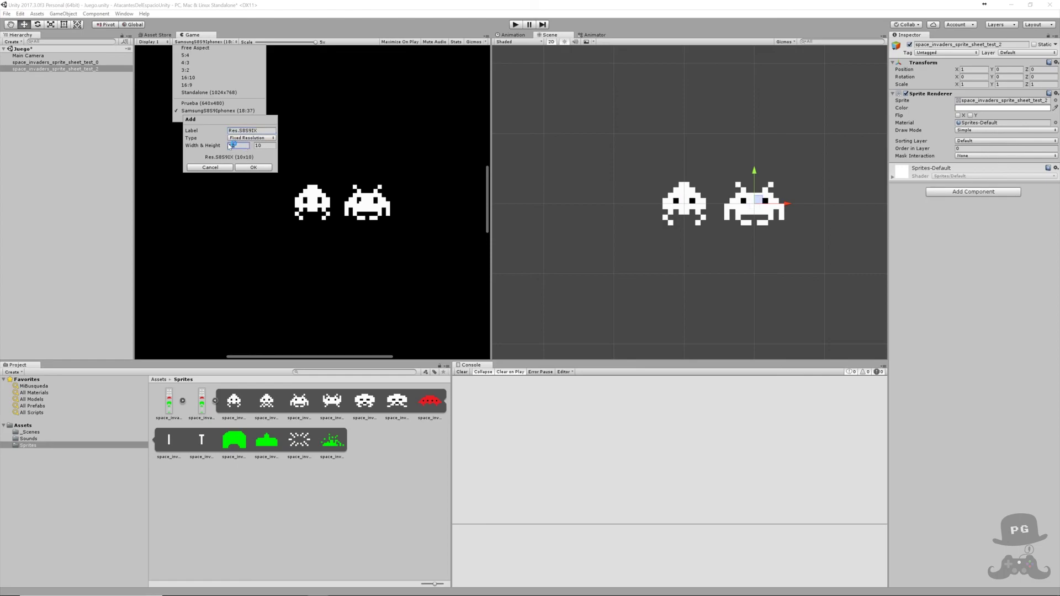
{"action": "type", "text": "1"}
{"action": "type", "text": "440"}
{"action": "key", "text": "Tab"}
{"action": "type", "text": "29"}
{"action": "type", "text": "60"}
{"action": "left_click", "coordinate": [246, 167]}
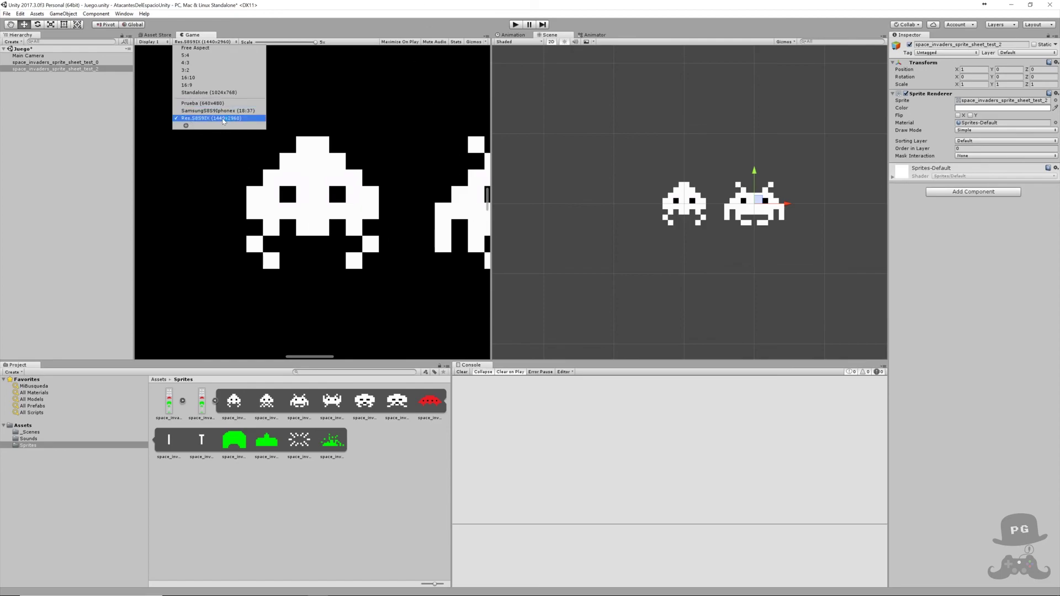
{"action": "left_click", "coordinate": [223, 120]}
Zoom the Game view out and move the right invader to X 1 beside the other.
{"action": "scroll", "coordinate": [666, 176], "scroll_direction": "down", "scroll_amount": 10}
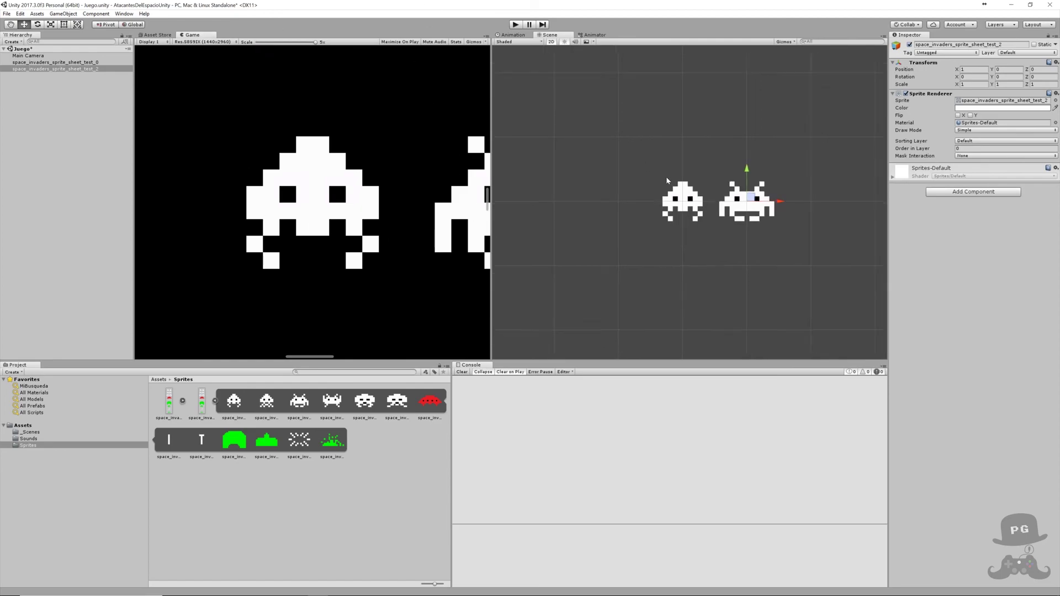
{"action": "scroll", "coordinate": [670, 181], "scroll_direction": "up", "scroll_amount": 3}
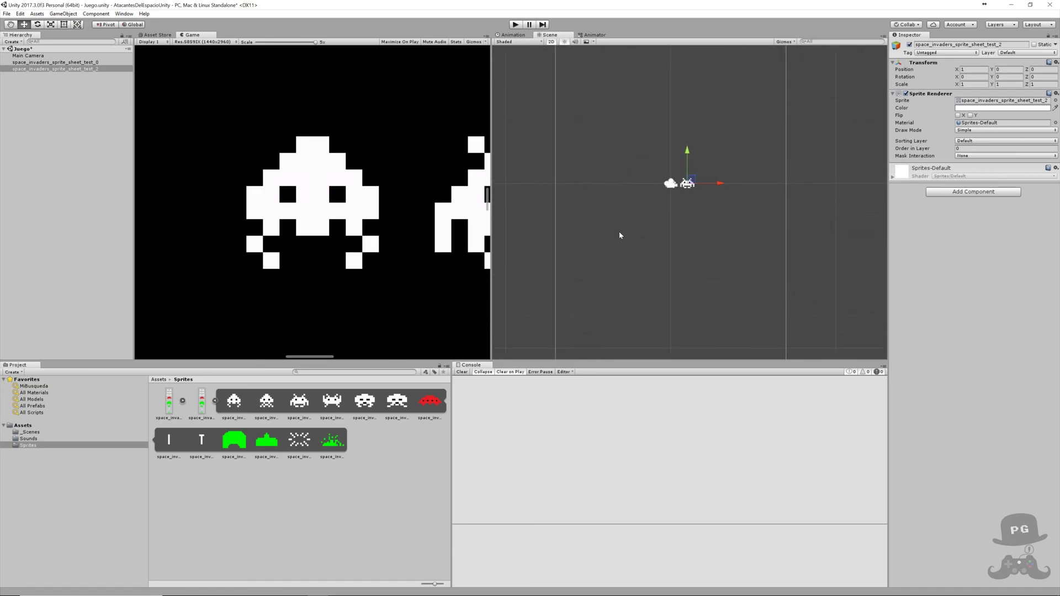
{"action": "scroll", "coordinate": [620, 235], "scroll_direction": "down", "scroll_amount": 1}
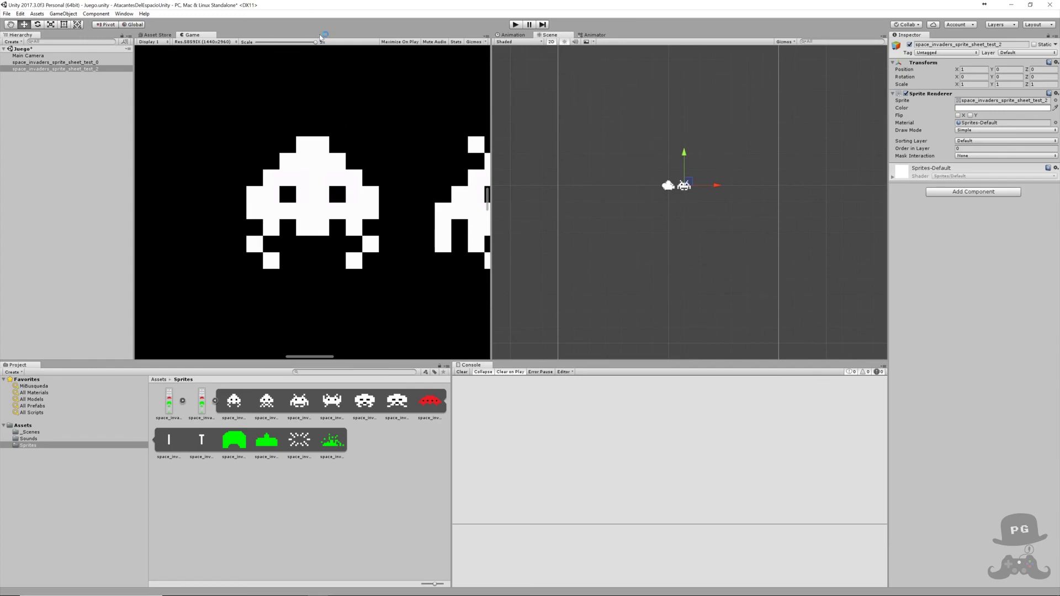
{"action": "left_click_drag", "start_coordinate": [315, 42], "coordinate": [281, 48]}
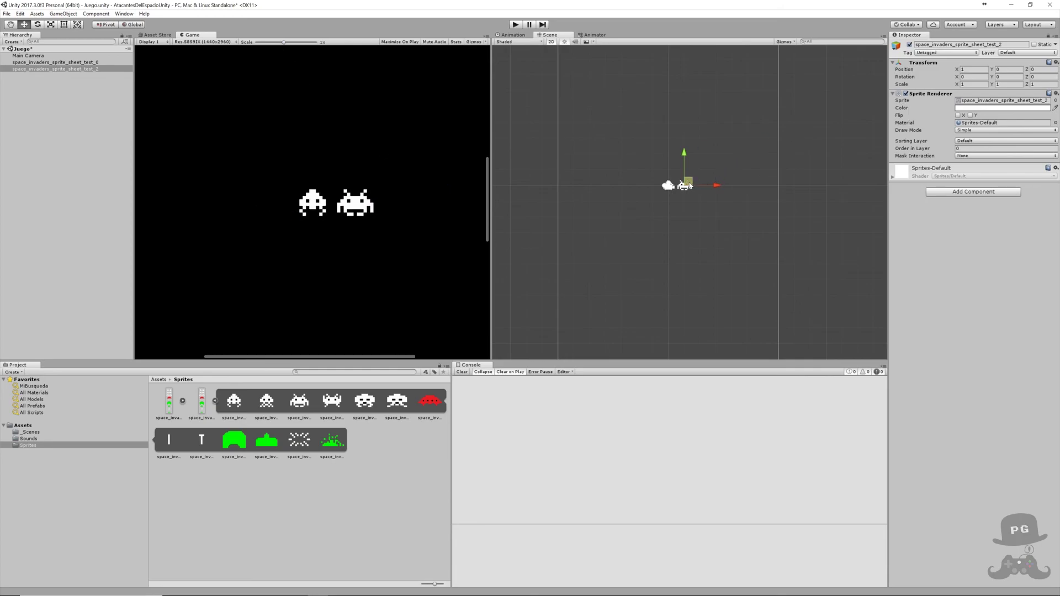
{"action": "mouse_move", "coordinate": [689, 185]}
{"action": "left_mouse_down"}
{"action": "mouse_move", "coordinate": [700, 151]}
{"action": "mouse_move", "coordinate": [646, 219]}
{"action": "mouse_move", "coordinate": [708, 159]}
{"action": "mouse_move", "coordinate": [732, 182]}
{"action": "mouse_move", "coordinate": [676, 159]}
{"action": "mouse_move", "coordinate": [652, 187]}
{"action": "left_mouse_up"}
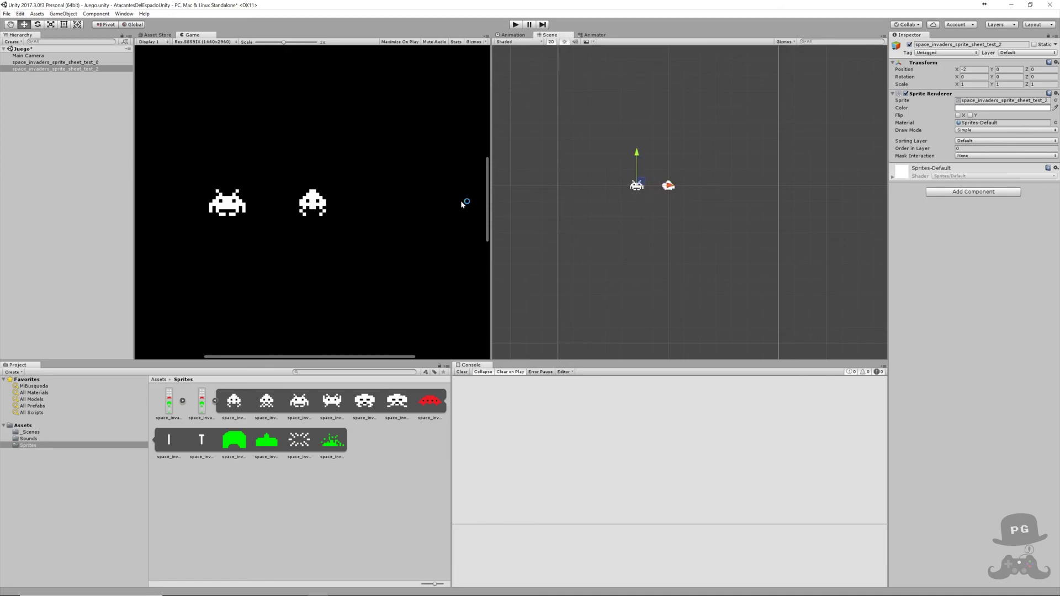
{"action": "scroll", "coordinate": [681, 200], "scroll_direction": "up", "scroll_amount": 5}
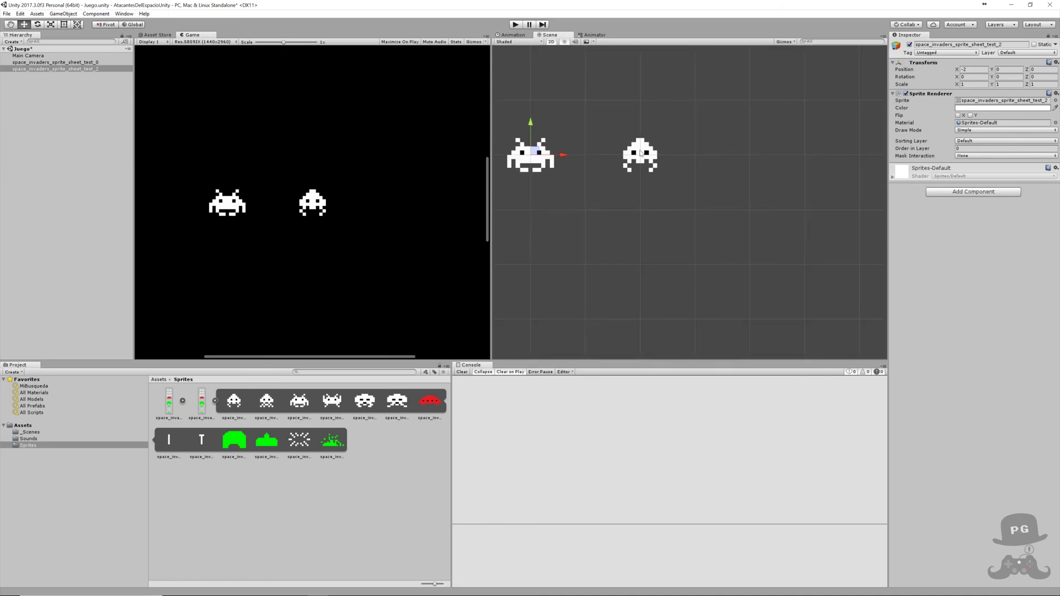
{"action": "left_click", "coordinate": [644, 151]}
{"action": "mouse_move", "coordinate": [656, 153]}
{"action": "left_mouse_down", "text": "ctrl"}
{"action": "mouse_move", "coordinate": [679, 205]}
{"action": "mouse_move", "coordinate": [678, 149]}
{"action": "mouse_move", "coordinate": [632, 157]}
{"action": "mouse_move", "coordinate": [745, 208]}
{"action": "mouse_move", "coordinate": [633, 173]}
{"action": "mouse_move", "coordinate": [550, 228]}
{"action": "mouse_move", "coordinate": [721, 157]}
{"action": "mouse_move", "coordinate": [698, 150]}
{"action": "left_mouse_up", "text": "ctrl"}
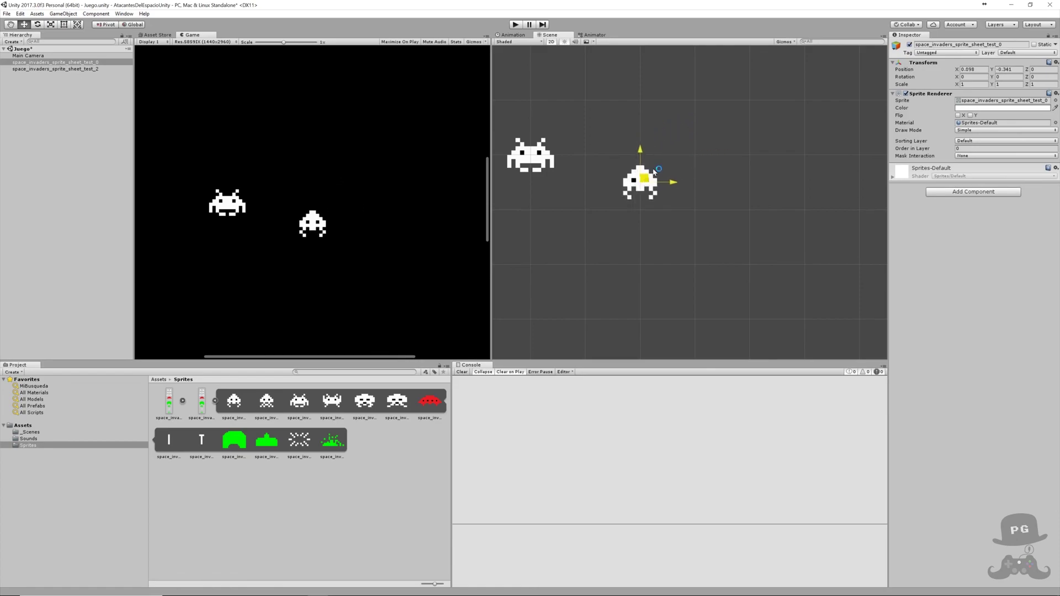
{"action": "left_click_drag", "start_coordinate": [698, 151], "coordinate": [700, 154]}
Keep the left invader at X 0, scale the Game view to 0.62x, and enlarge the views.
{"action": "left_click", "coordinate": [540, 149]}
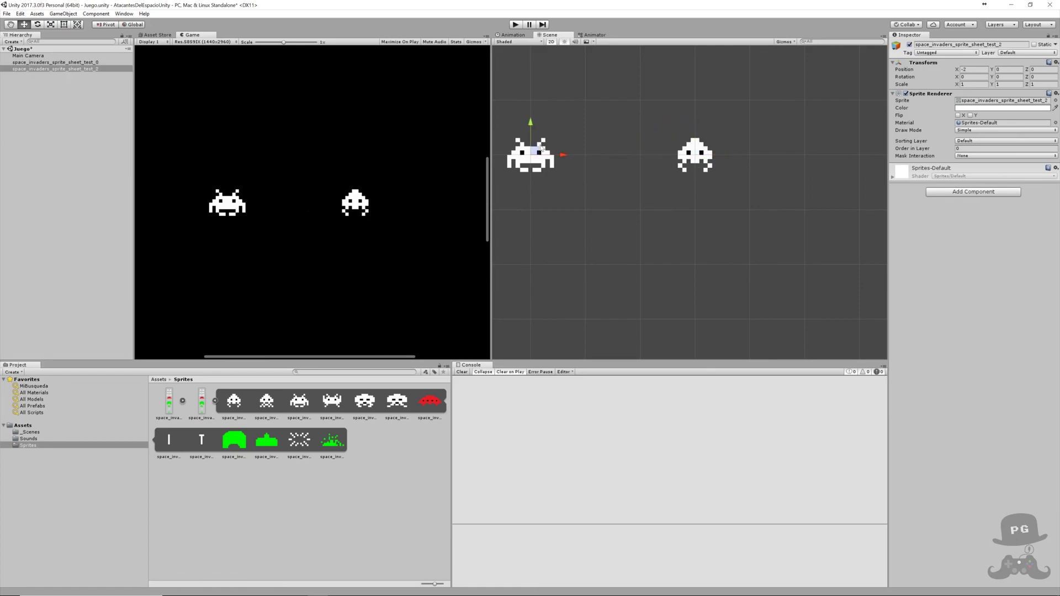
{"action": "left_click_drag", "start_coordinate": [533, 151], "coordinate": [661, 155]}
{"action": "key", "text": "ctrl+z"}
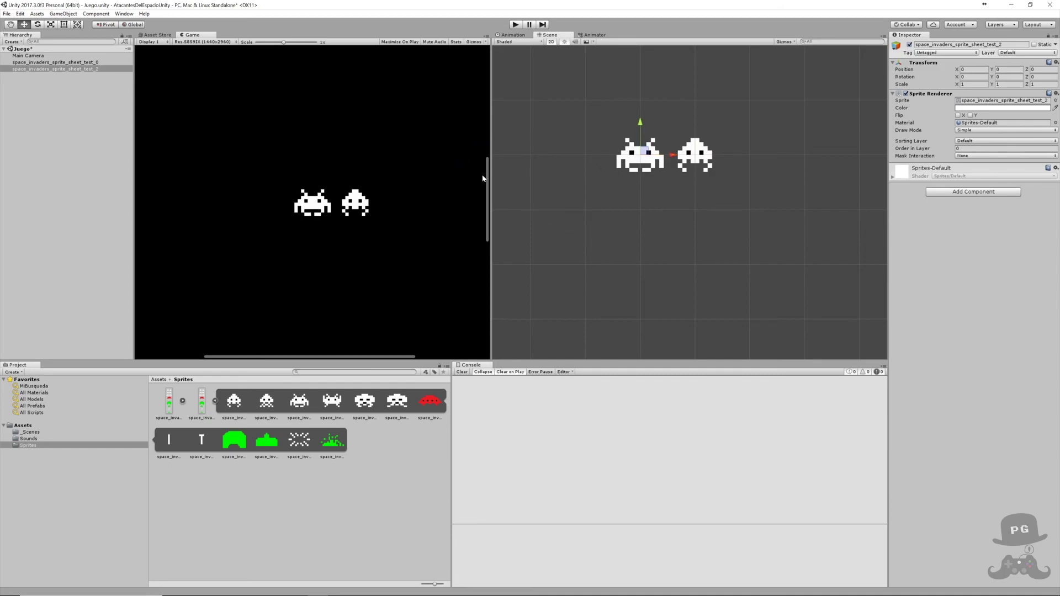
{"action": "left_click_drag", "start_coordinate": [284, 42], "coordinate": [271, 44]}
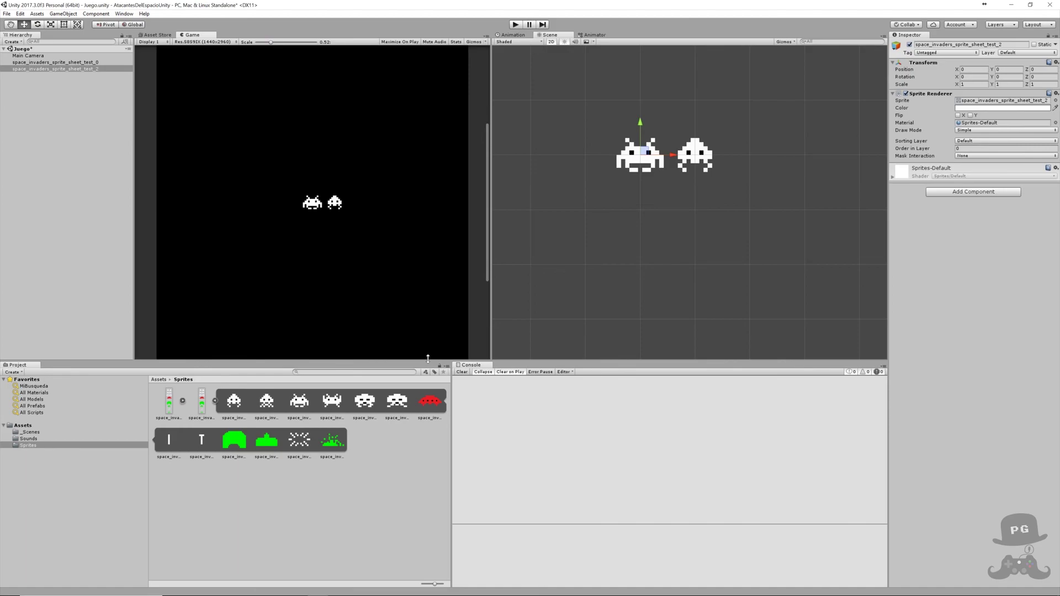
{"action": "left_click_drag", "start_coordinate": [428, 359], "coordinate": [413, 468]}
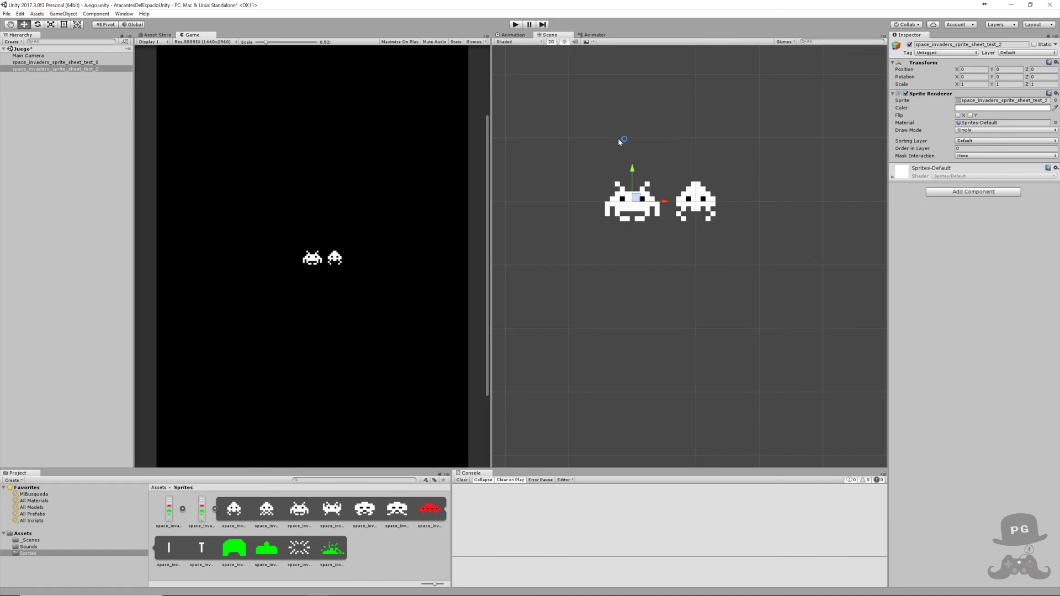
Bring Chrome, showing the Dropbox AssetsIniciales.unitypackage page, in front of Unity.
{"action": "mouse_move", "coordinate": [336, 595]}
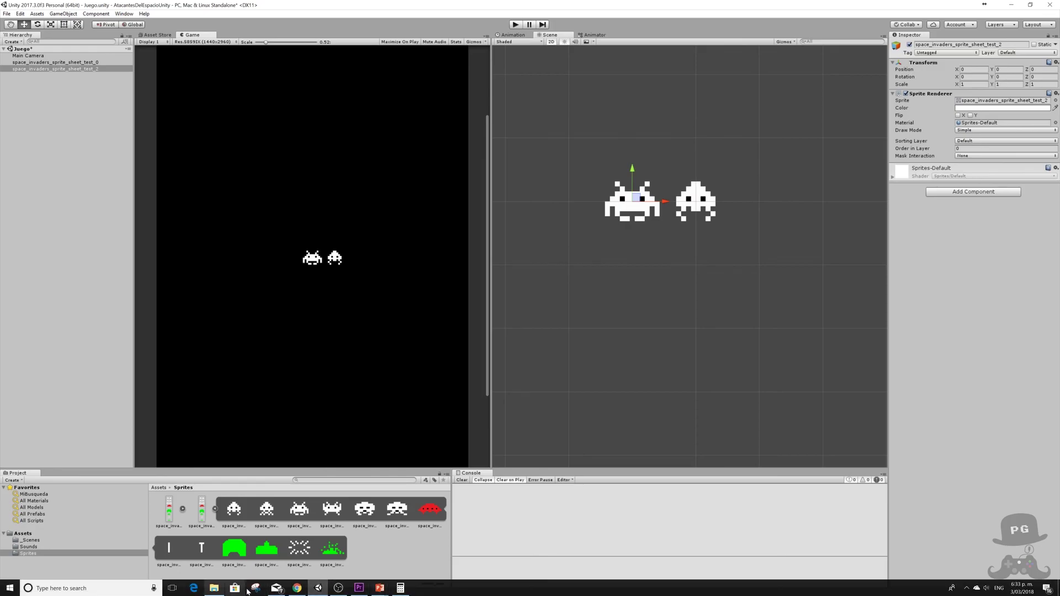
{"action": "left_click", "coordinate": [297, 589]}
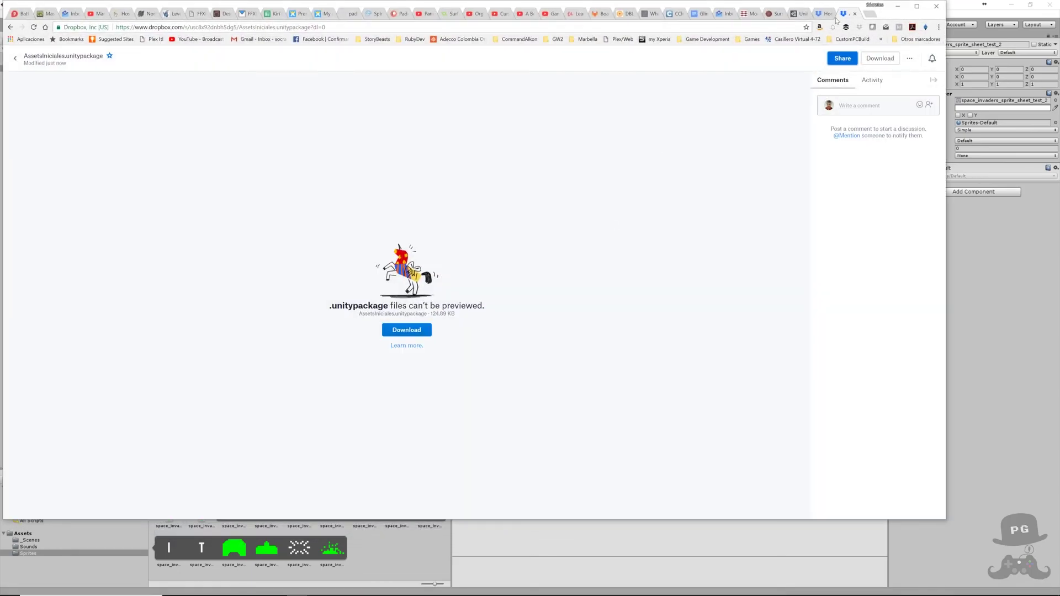
Read the PixelPerfect 2D Mode suggestion on Unity Feedback, then minimize Chrome.
{"action": "left_click", "coordinate": [799, 13]}
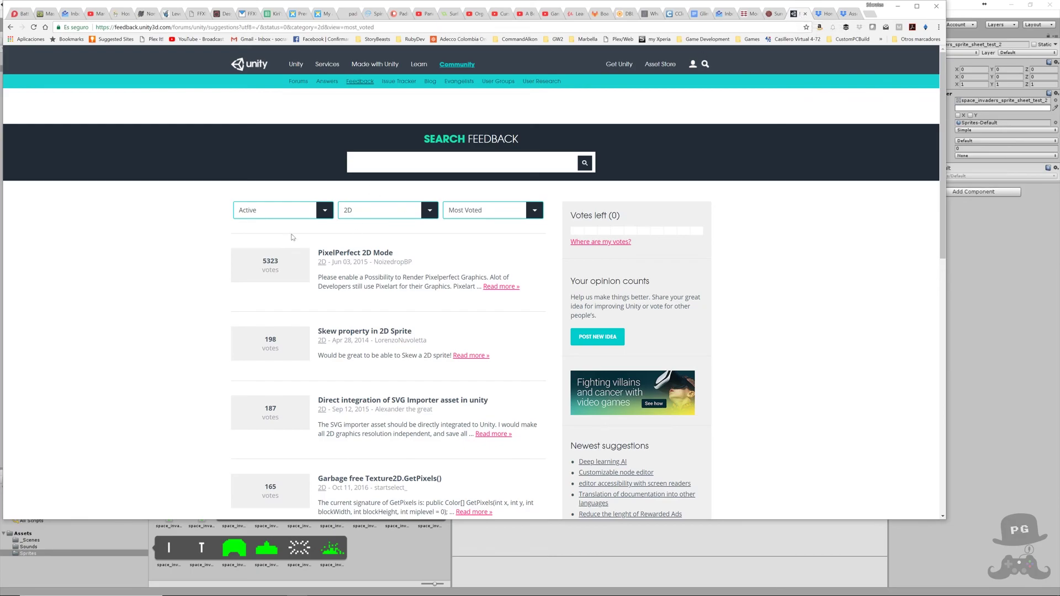
{"action": "left_click", "coordinate": [334, 254]}
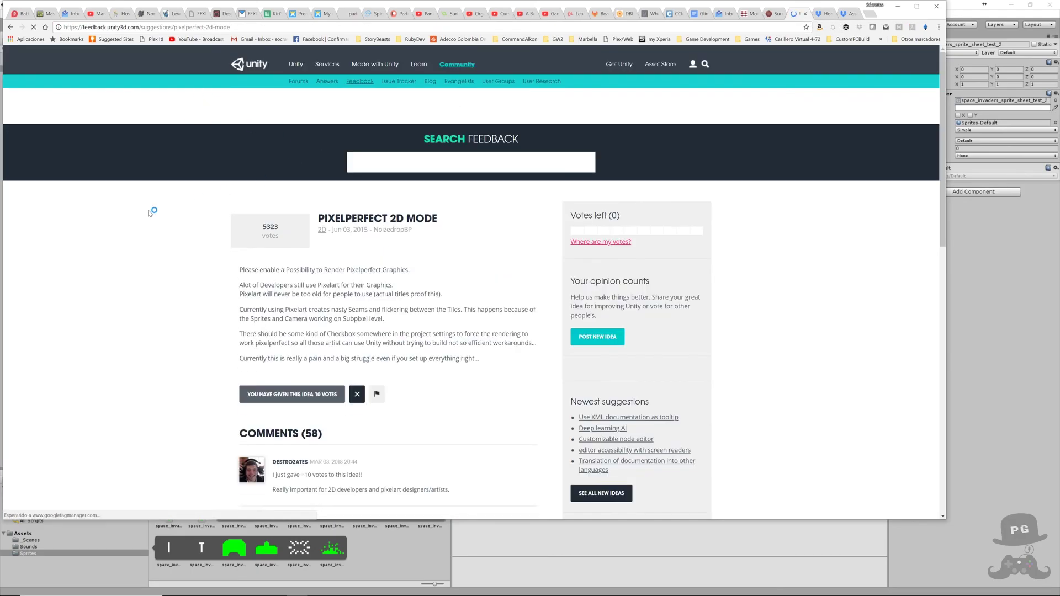
{"action": "scroll", "coordinate": [325, 233], "scroll_direction": "down", "scroll_amount": 3}
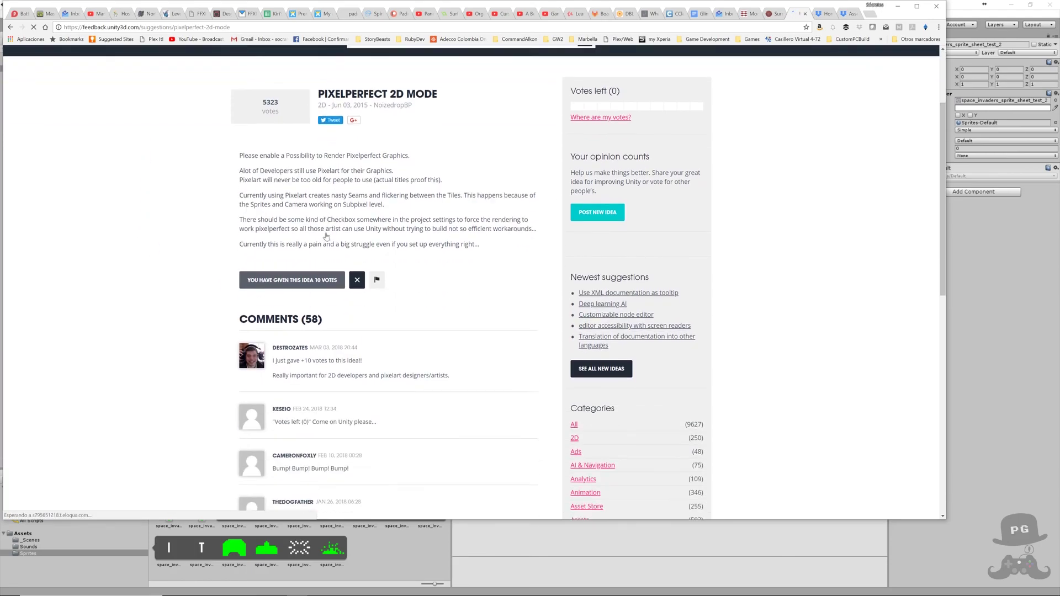
{"action": "scroll", "coordinate": [328, 344], "scroll_direction": "up", "scroll_amount": 3}
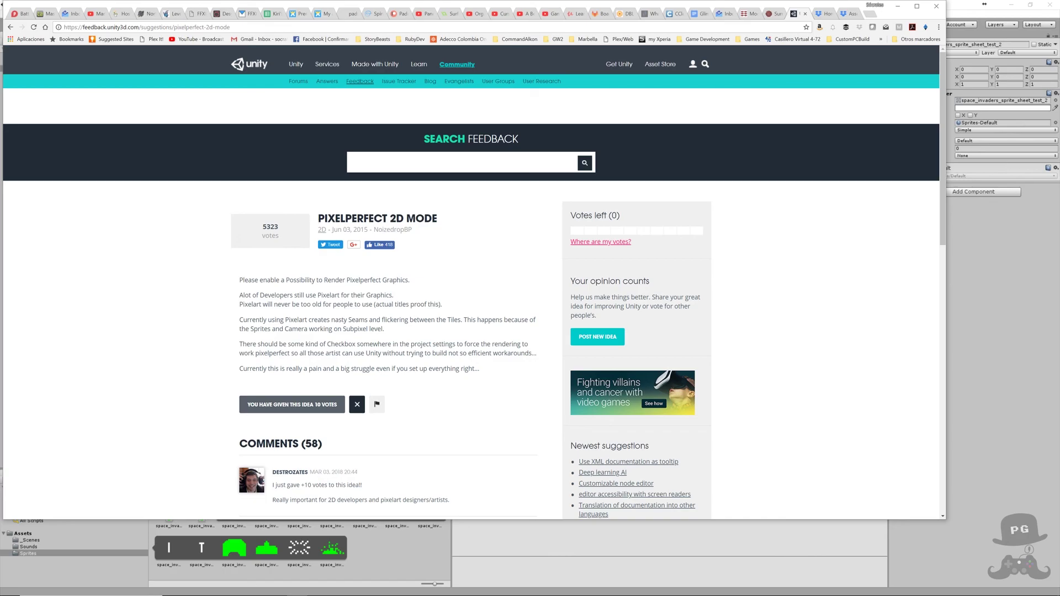
{"action": "left_click_drag", "start_coordinate": [318, 219], "coordinate": [441, 220]}
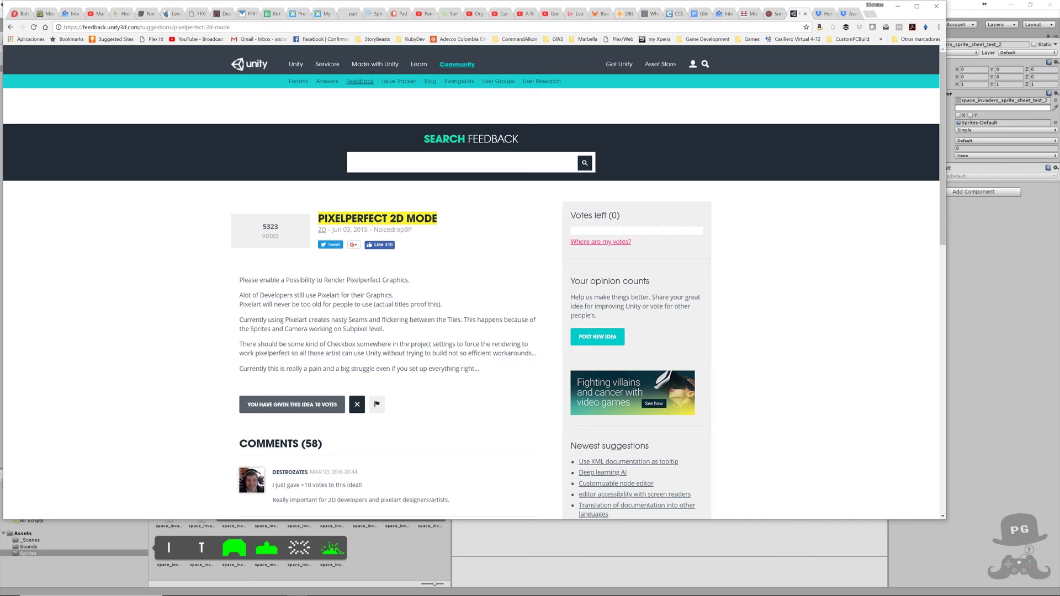
{"action": "left_click", "coordinate": [10, 28]}
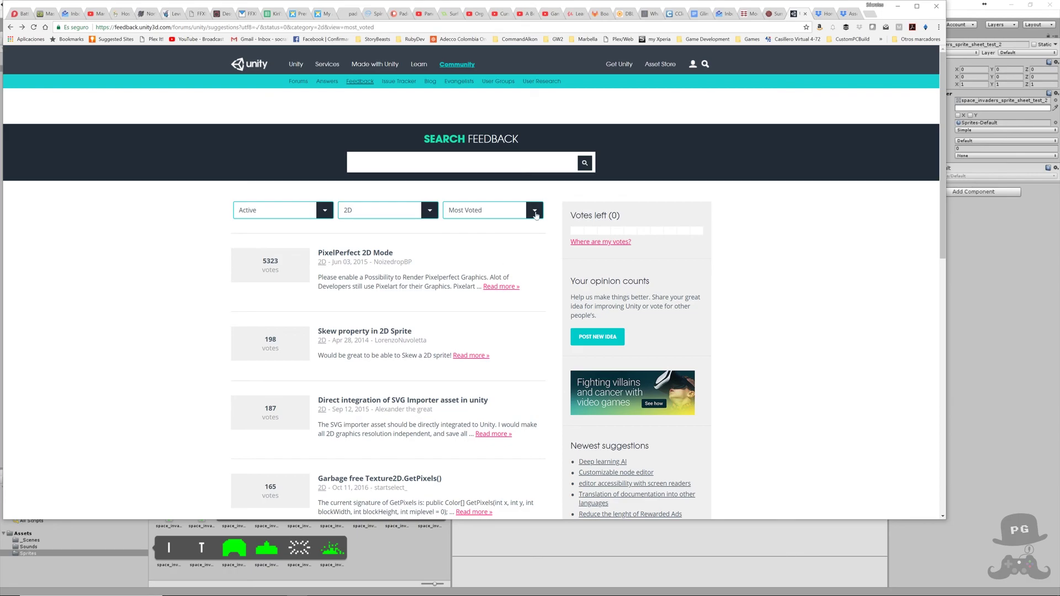
{"action": "left_click", "coordinate": [898, 5]}
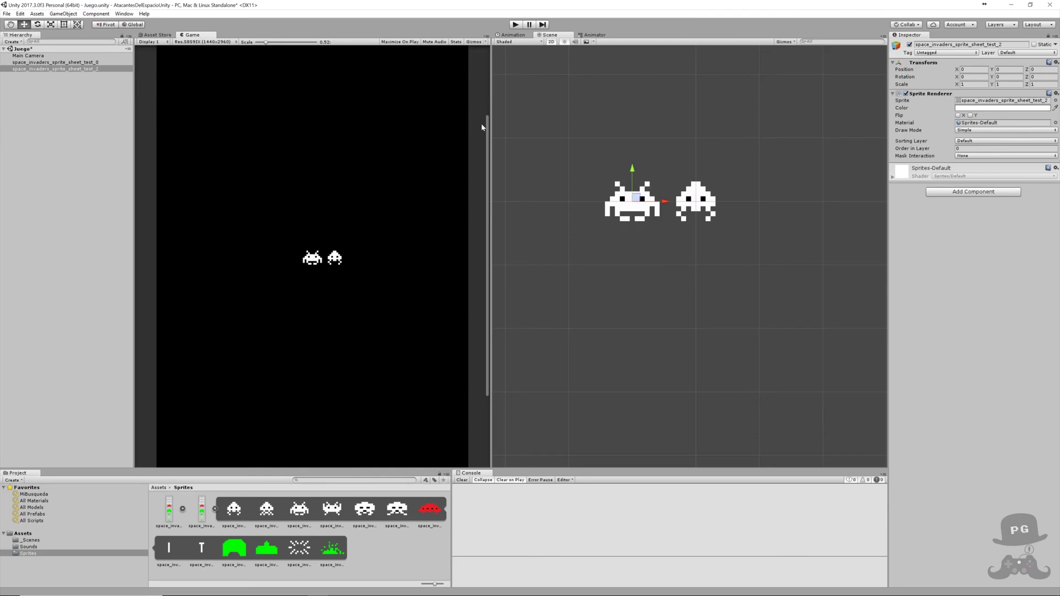
Undo the accidental invader nudge and show space_invaders_sprite_sheet_test's import settings (51.42855 PPU, Point).
{"action": "left_click_drag", "start_coordinate": [483, 128], "coordinate": [497, 79]}
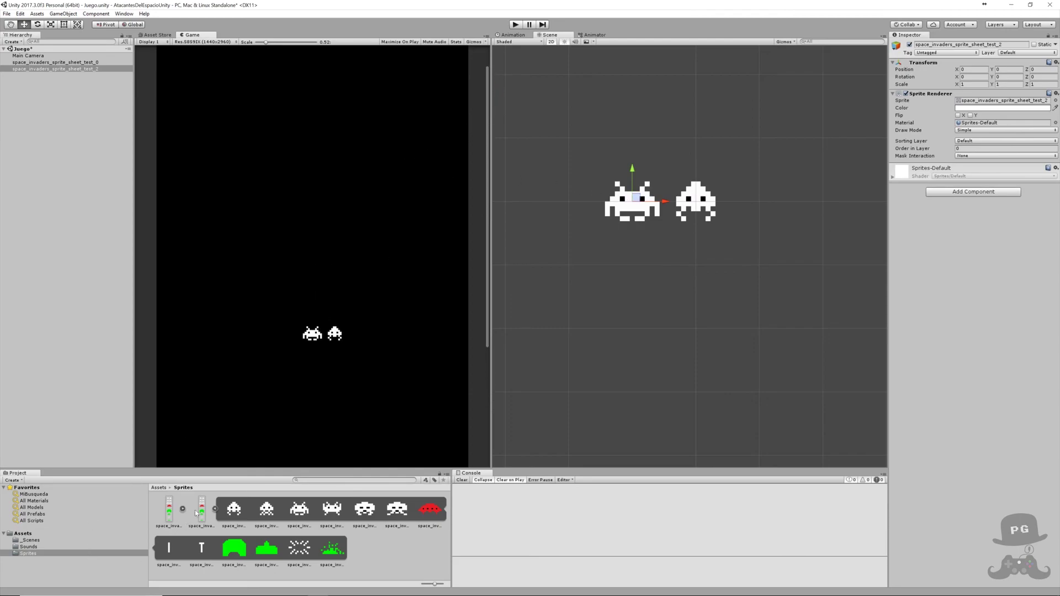
{"action": "left_click", "coordinate": [215, 509]}
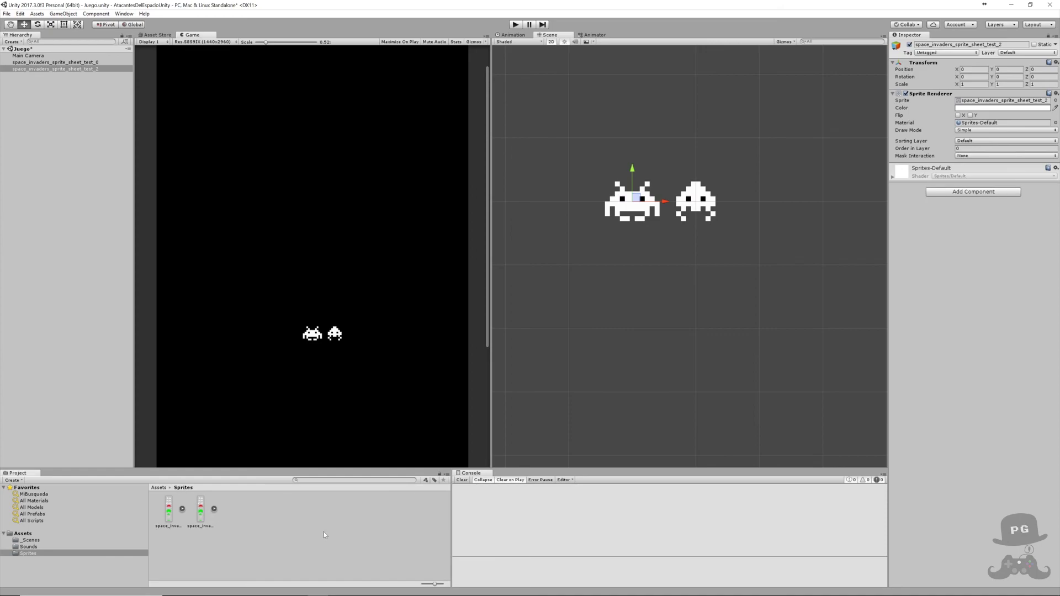
{"action": "left_click", "coordinate": [215, 508]}
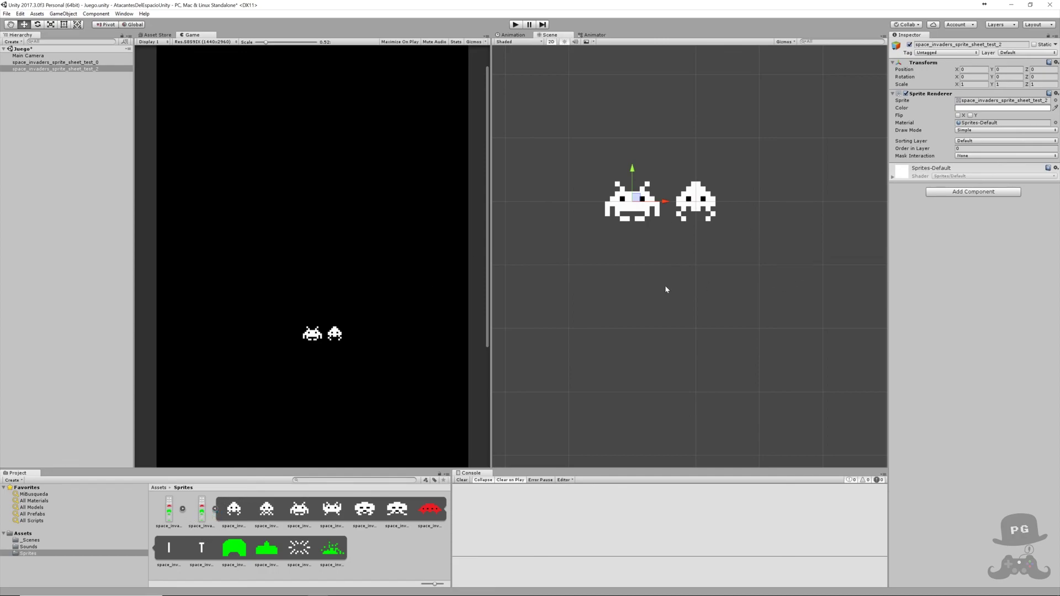
{"action": "left_click_drag", "start_coordinate": [636, 197], "coordinate": [637, 198]}
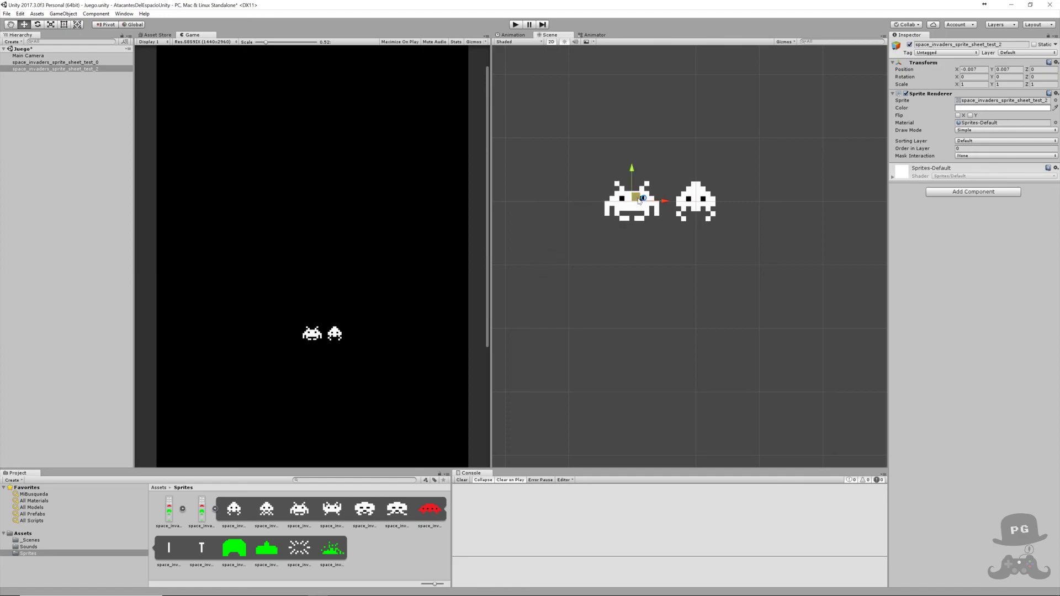
{"action": "key", "text": "ctrl+z"}
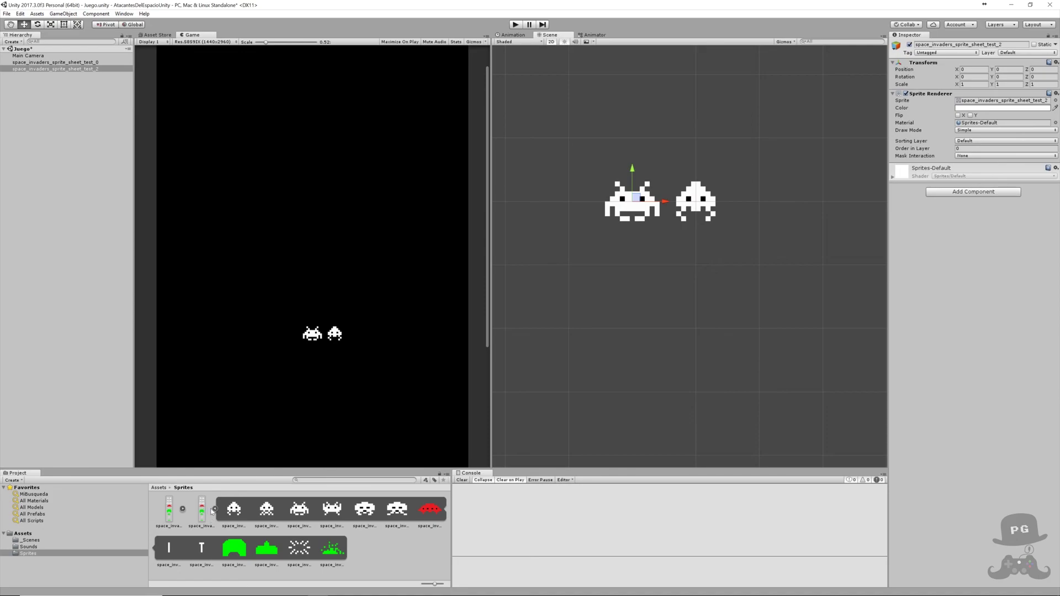
{"action": "left_click", "coordinate": [203, 508]}
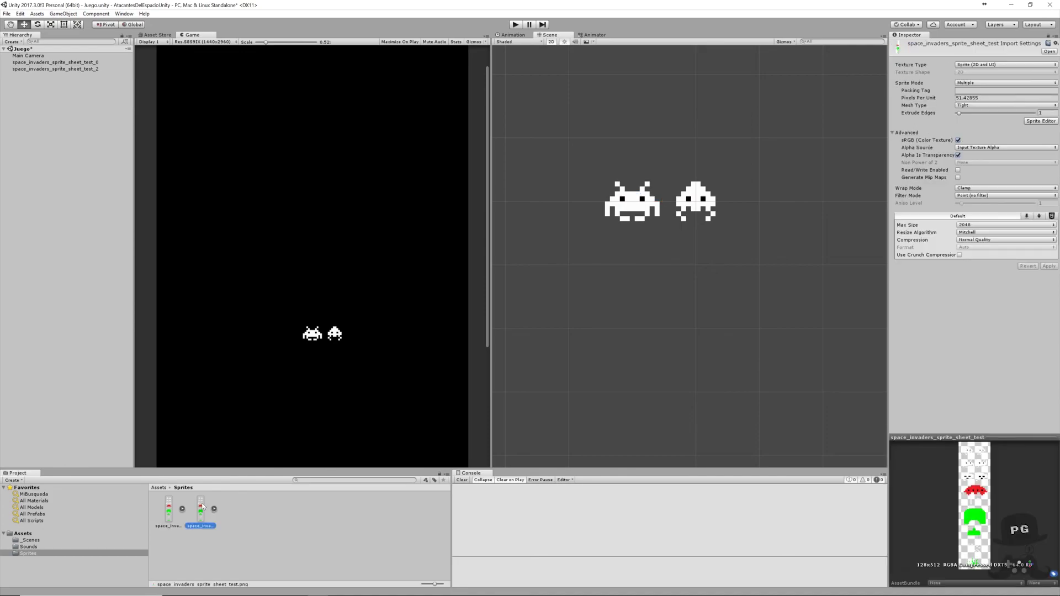
Switch between the two sprite sheets to compare their import settings.
{"action": "left_click", "coordinate": [169, 507]}
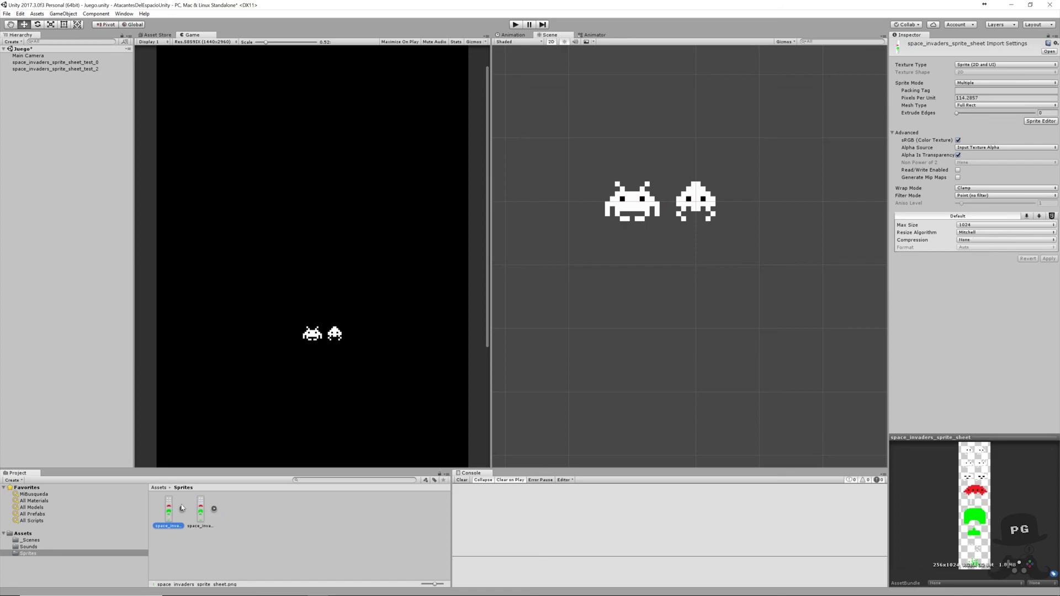
{"action": "left_click", "coordinate": [202, 509]}
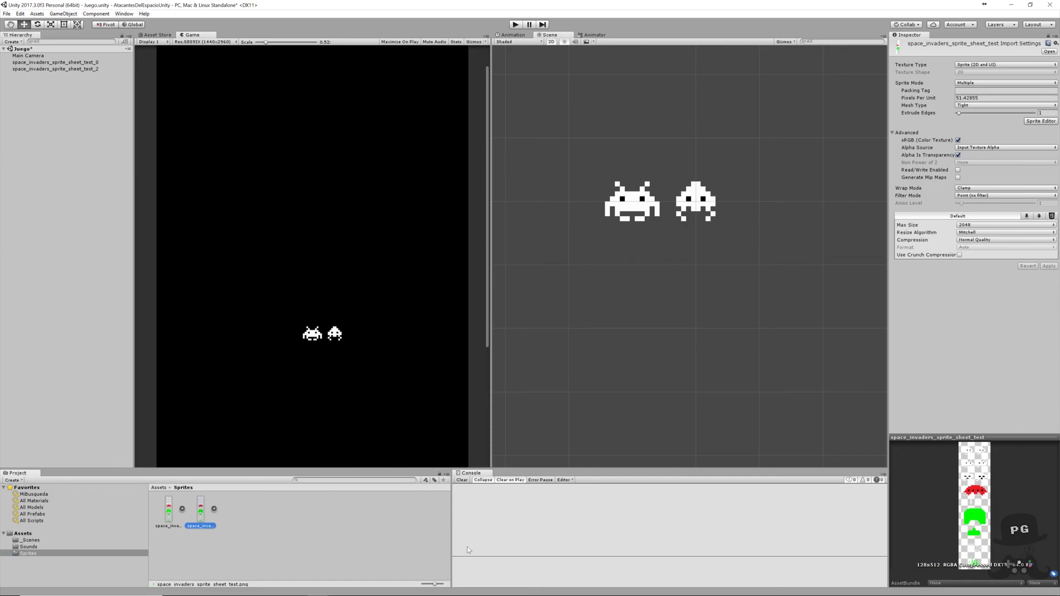
{"action": "left_click", "coordinate": [175, 507]}
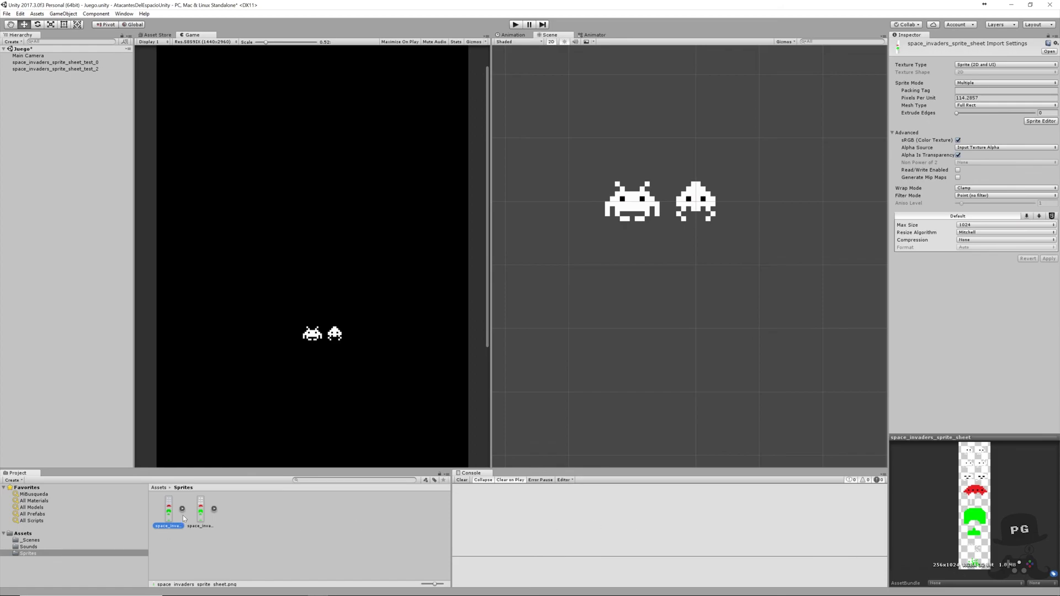
{"action": "left_click", "coordinate": [201, 511]}
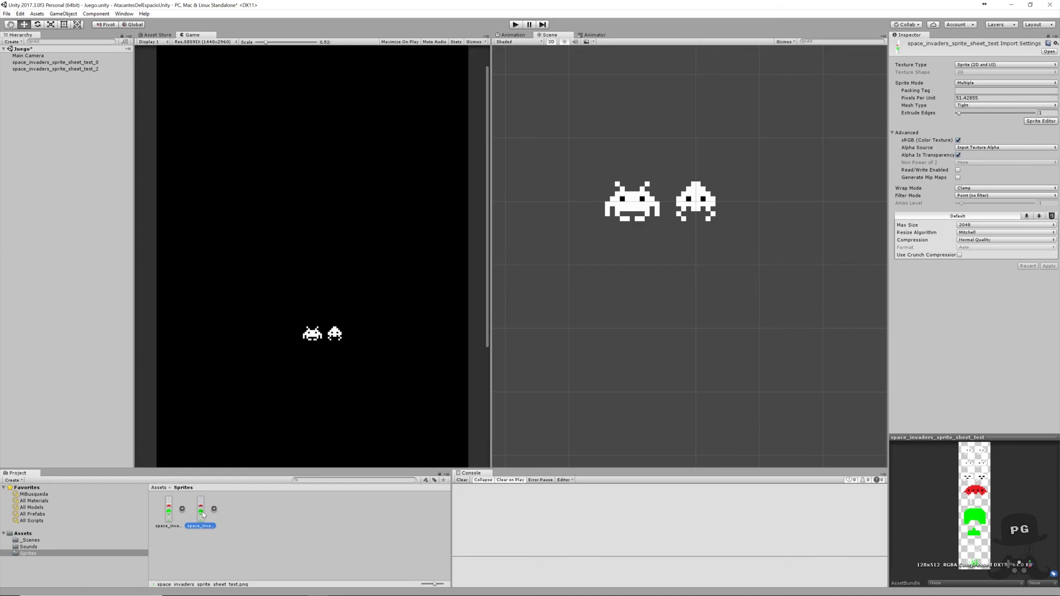
{"action": "left_click", "coordinate": [169, 509]}
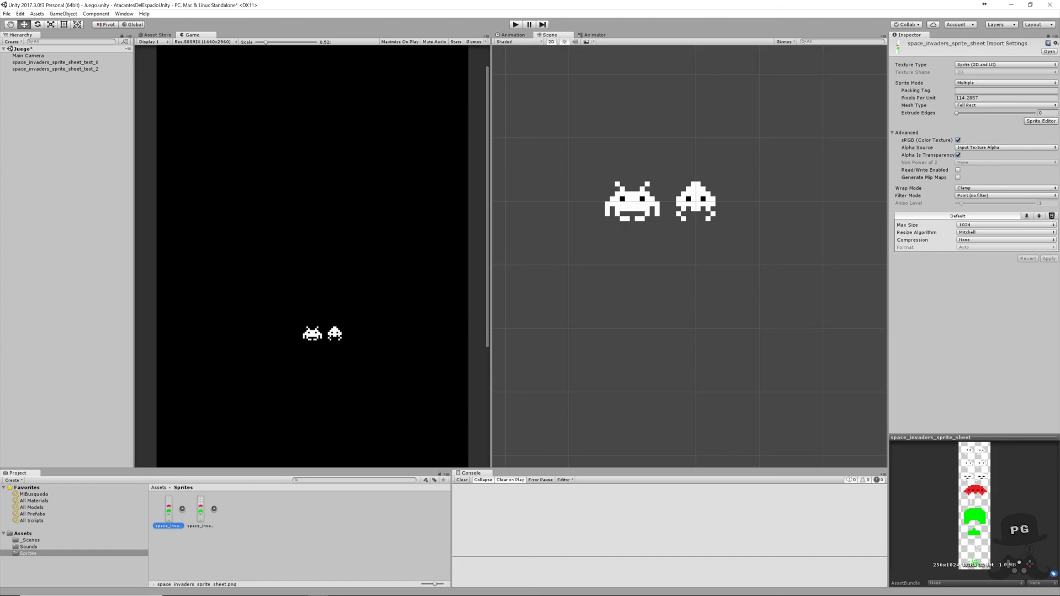
Compare 114.2857 versus 51.42855 pixels per unit, then expand space_invaders_sprite_sheet's sprites.
{"action": "left_click", "coordinate": [972, 98]}
{"action": "left_click", "coordinate": [201, 511]}
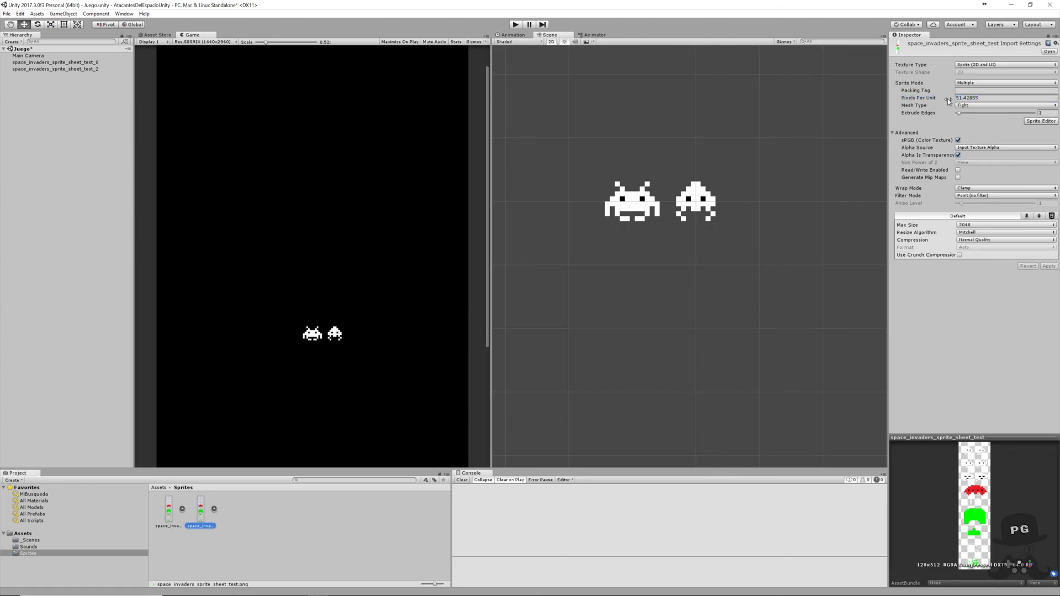
{"action": "left_click", "coordinate": [170, 513]}
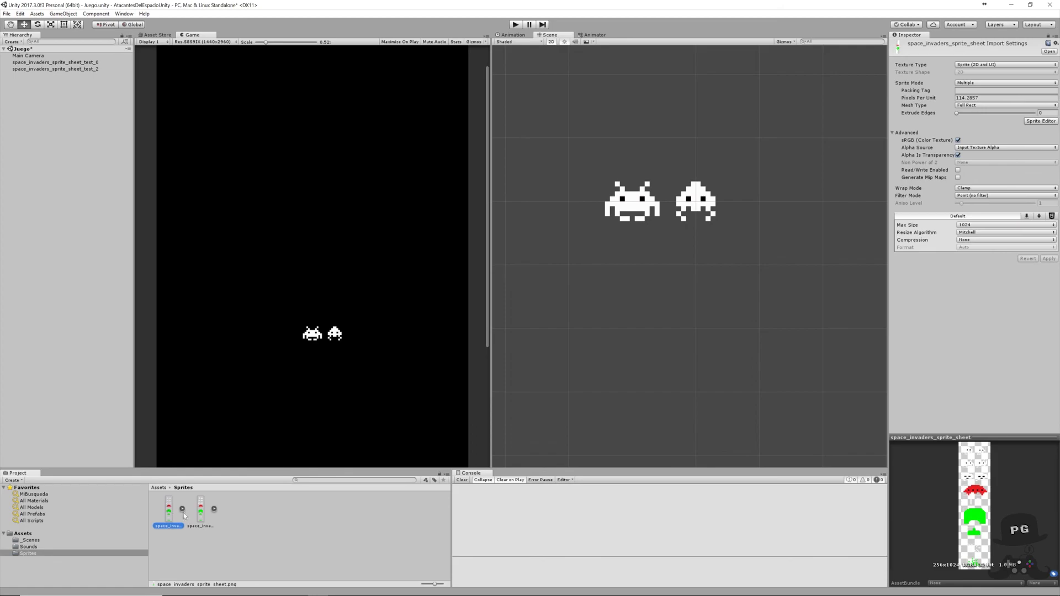
{"action": "left_click", "coordinate": [182, 508]}
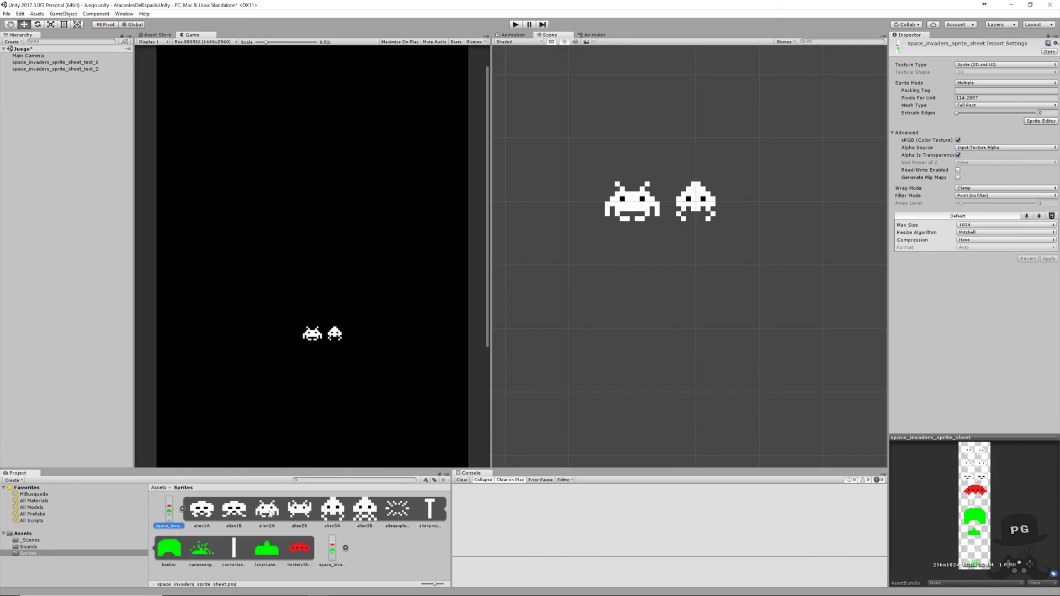
Place alien1B left of the invaders, then delete all three invader objects.
{"action": "left_click_drag", "start_coordinate": [270, 514], "coordinate": [43, 201]}
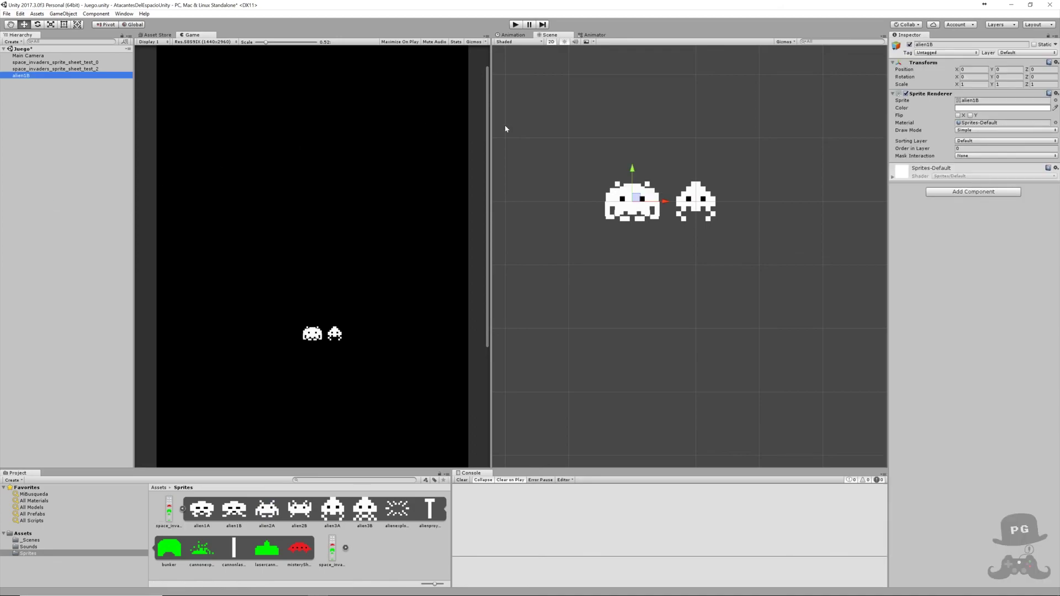
{"action": "mouse_move", "coordinate": [636, 198]}
{"action": "left_mouse_down"}
{"action": "mouse_move", "coordinate": [593, 206]}
{"action": "mouse_move", "coordinate": [629, 139]}
{"action": "mouse_move", "coordinate": [791, 181]}
{"action": "mouse_move", "coordinate": [559, 221]}
{"action": "mouse_move", "coordinate": [567, 229]}
{"action": "mouse_move", "coordinate": [569, 198]}
{"action": "left_mouse_up"}
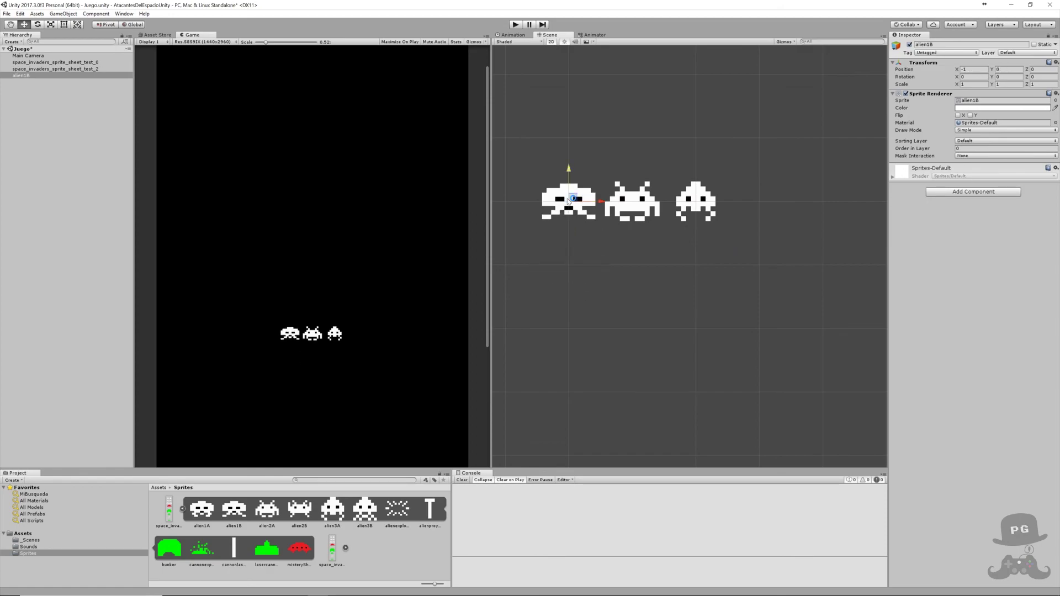
{"action": "left_click", "coordinate": [31, 64], "text": "shift"}
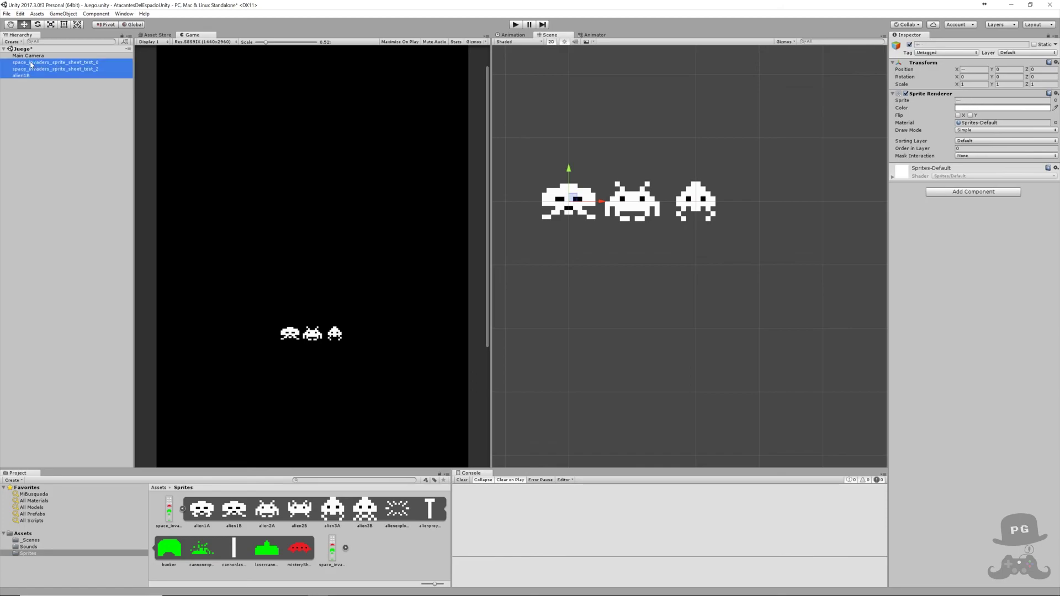
{"action": "key", "text": "Delete"}
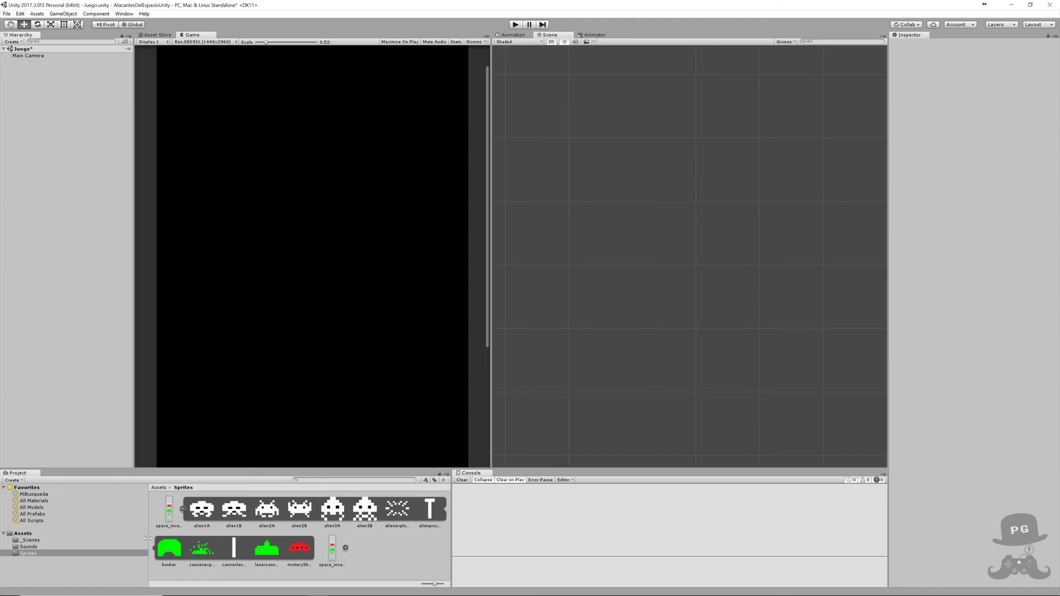
{"action": "left_click", "coordinate": [182, 508], "text": "alt"}
Create a Square sprite asset in the Sprites folder named AreaSegura.
{"action": "right_click", "coordinate": [266, 515]}
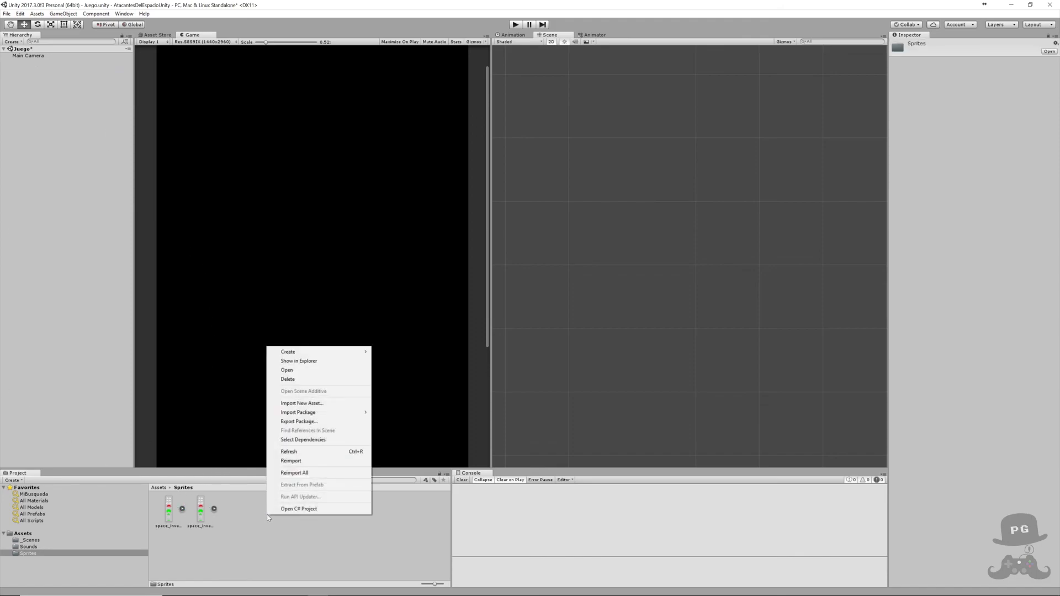
{"action": "left_click", "coordinate": [231, 535]}
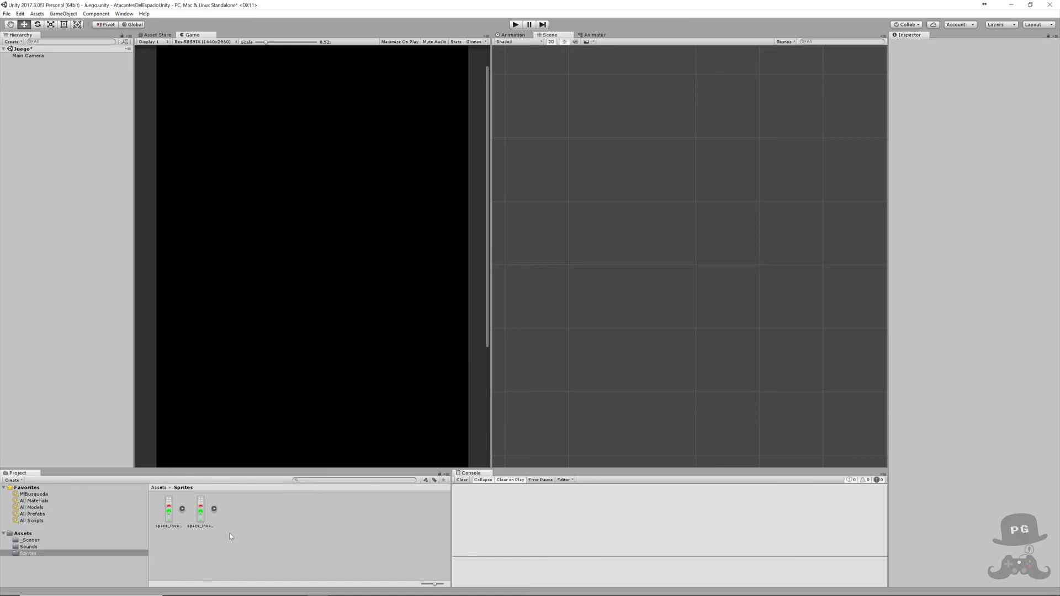
{"action": "right_click", "coordinate": [247, 512]}
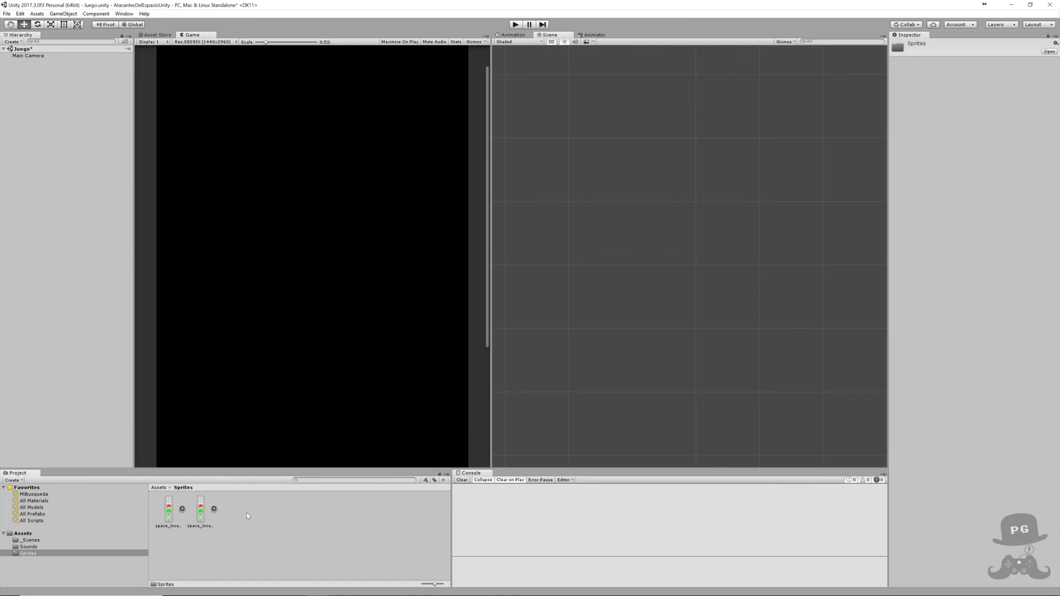
{"action": "mouse_move", "coordinate": [299, 353]}
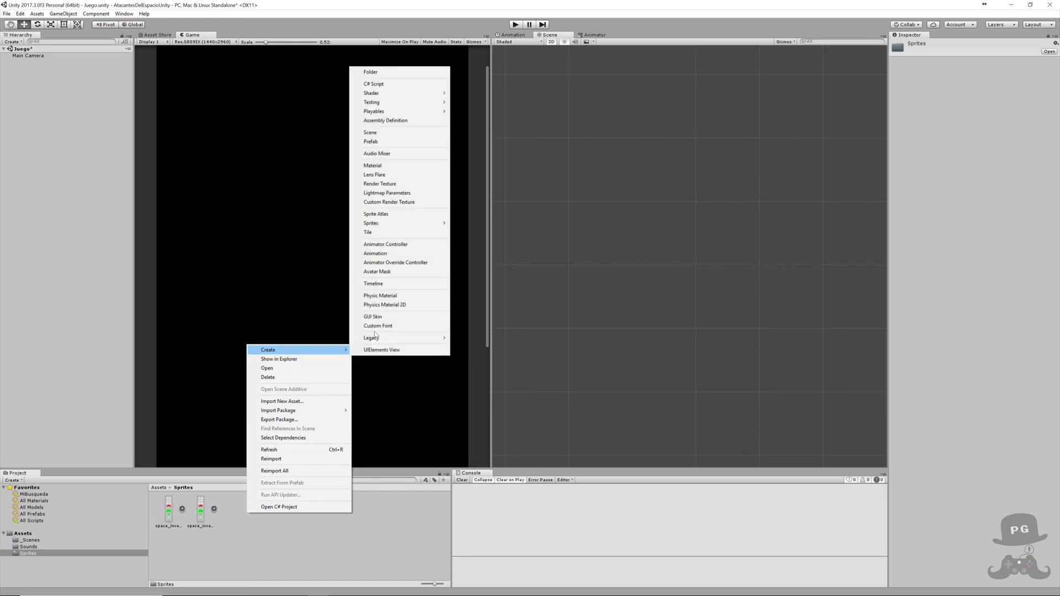
{"action": "mouse_move", "coordinate": [398, 224]}
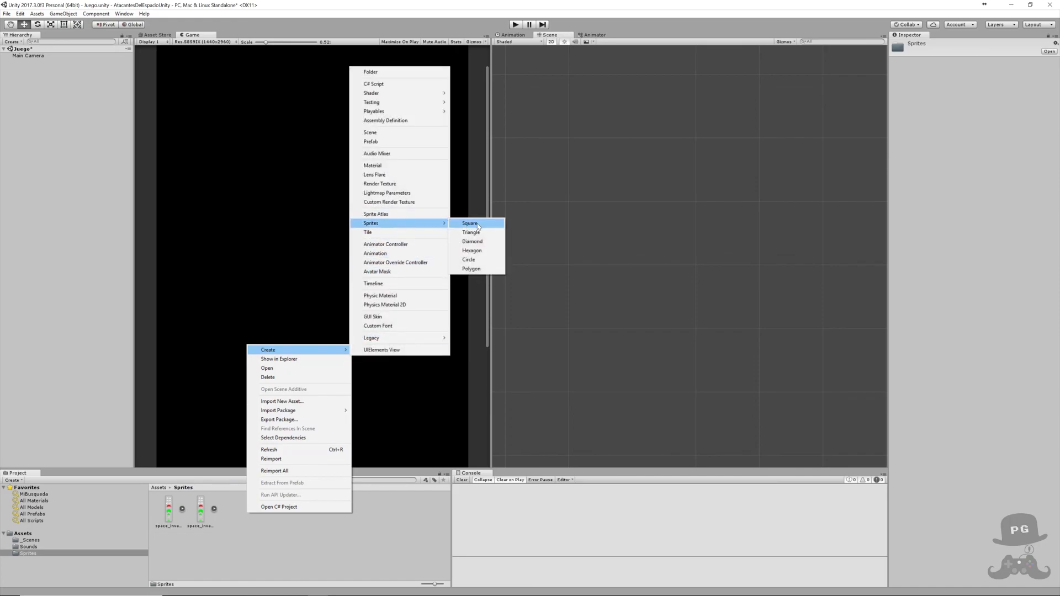
{"action": "left_click", "coordinate": [478, 226]}
{"action": "type", "text": "AreaSegura"}
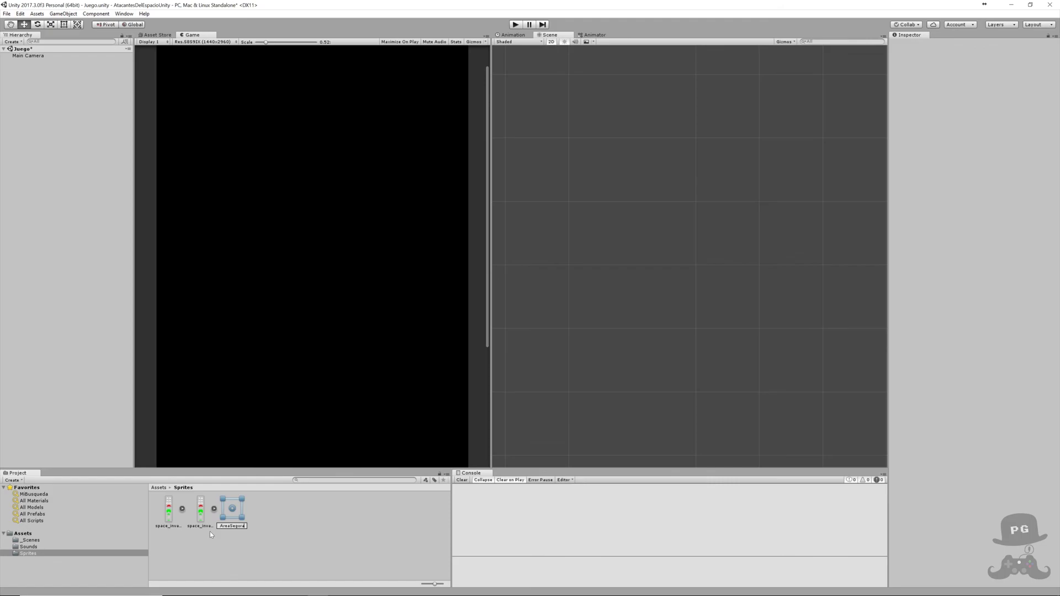
{"action": "left_click", "coordinate": [256, 539]}
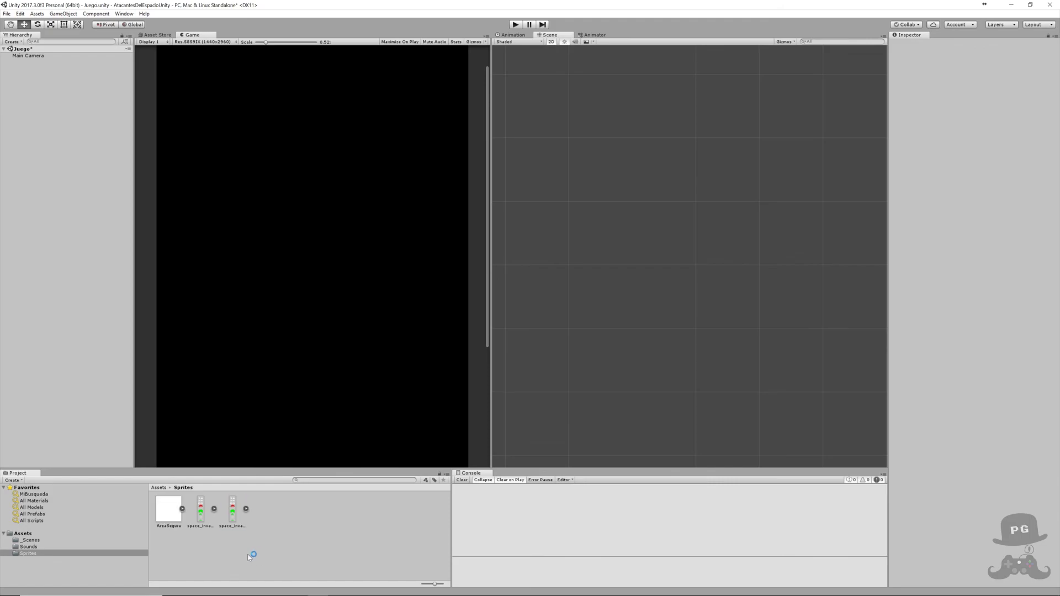
Add AreaSegura to the scene with Scale X 14, then glance back at the slides.
{"action": "mouse_move", "coordinate": [169, 508]}
{"action": "left_mouse_down"}
{"action": "mouse_move", "coordinate": [65, 104]}
{"action": "mouse_move", "coordinate": [26, 78]}
{"action": "left_mouse_up"}
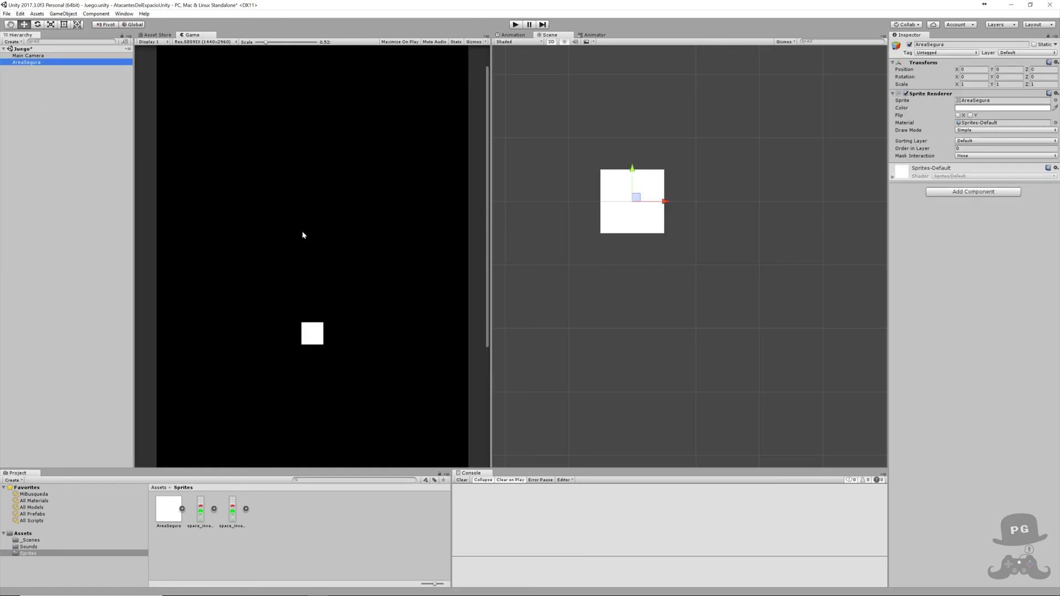
{"action": "scroll", "coordinate": [297, 271], "scroll_direction": "down", "scroll_amount": 3}
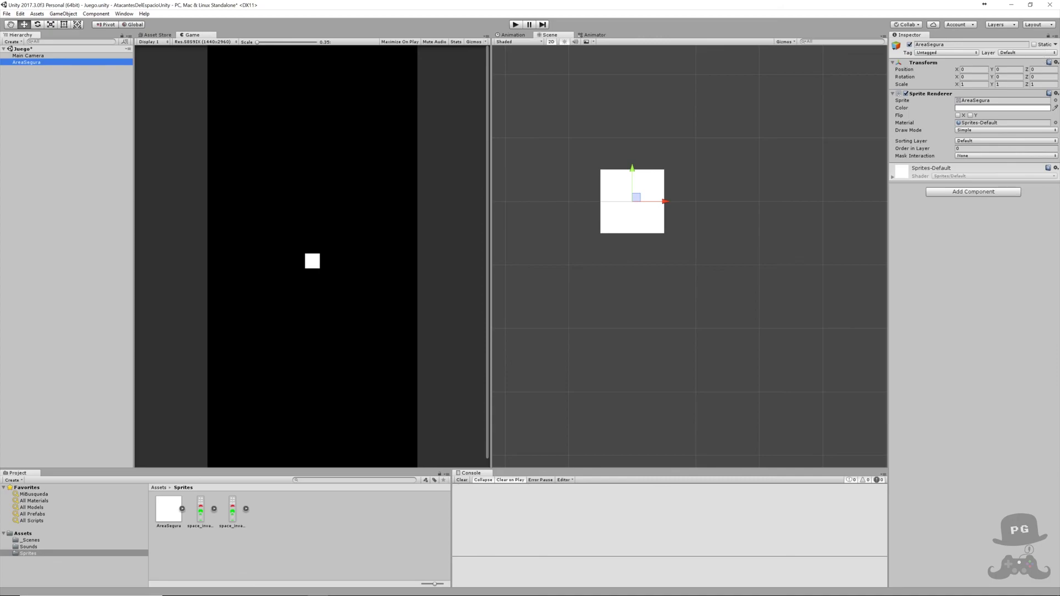
{"action": "left_click", "coordinate": [960, 84]}
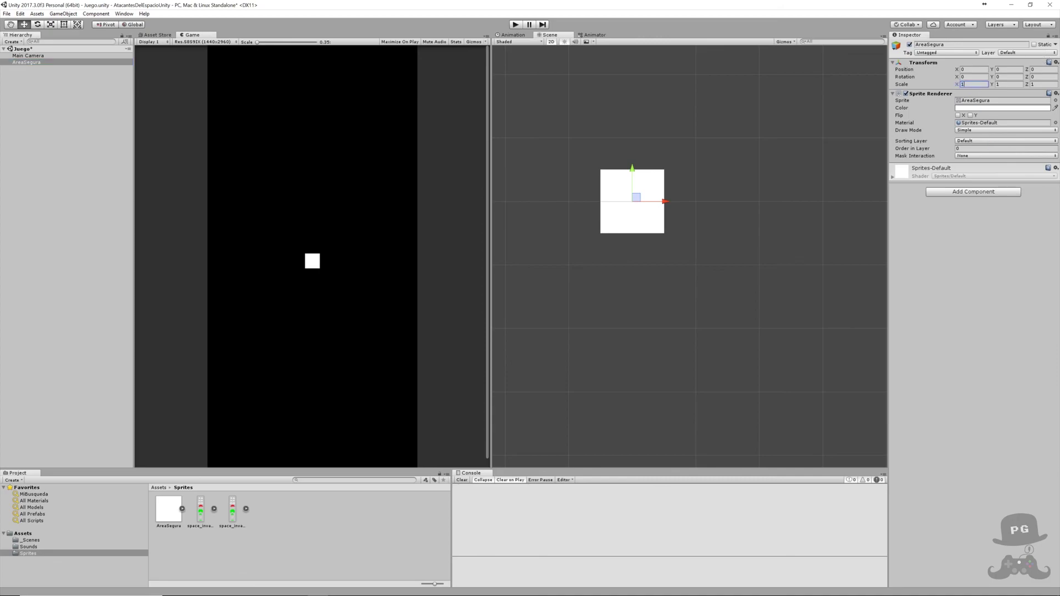
{"action": "type", "text": "14"}
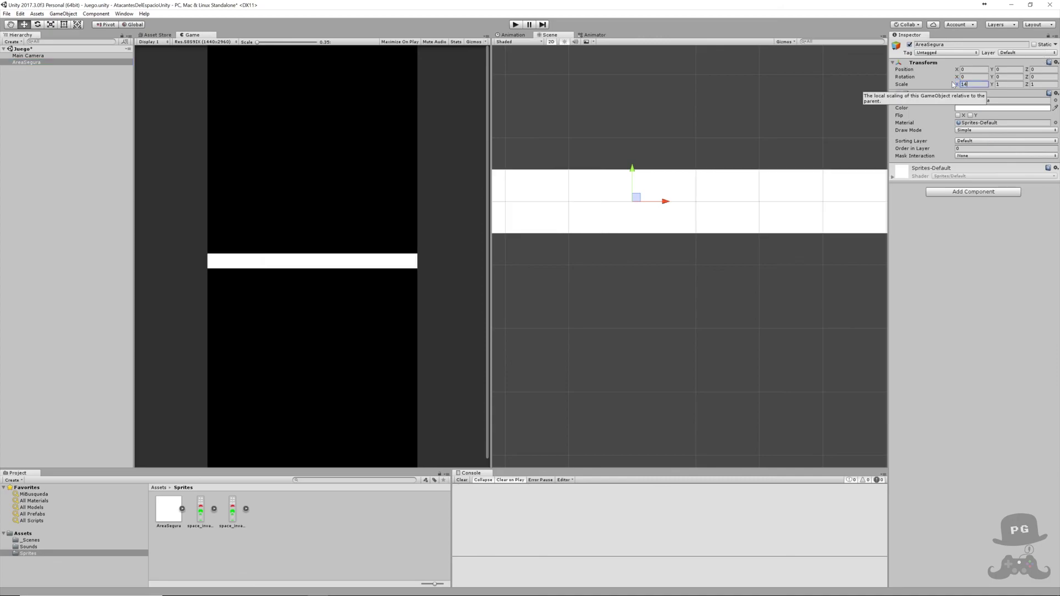
{"action": "key", "text": "Tab"}
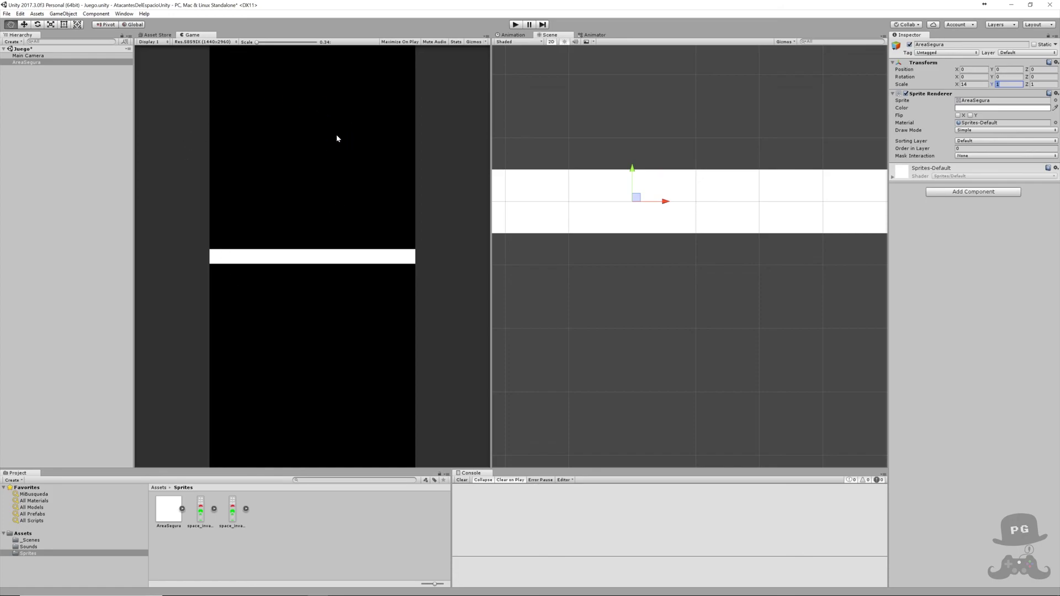
{"action": "key", "text": "alt+Tab"}
{"action": "key", "text": "Left"}
Compute 14 ÷ 9 × 16 (24.888…) in Calculator and copy the result.
{"action": "left_click", "coordinate": [401, 588]}
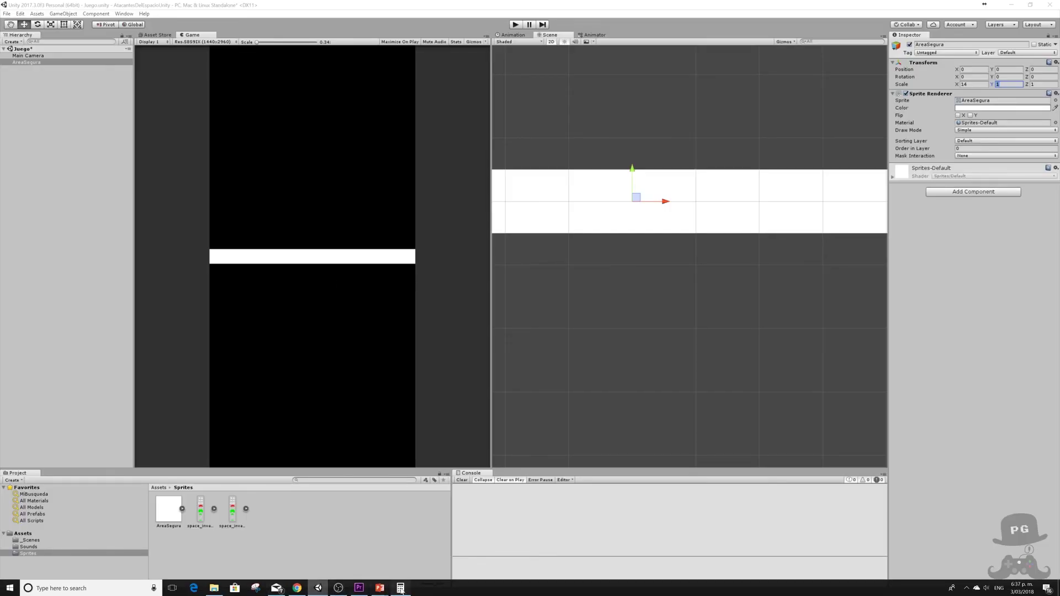
{"action": "type", "text": "14"}
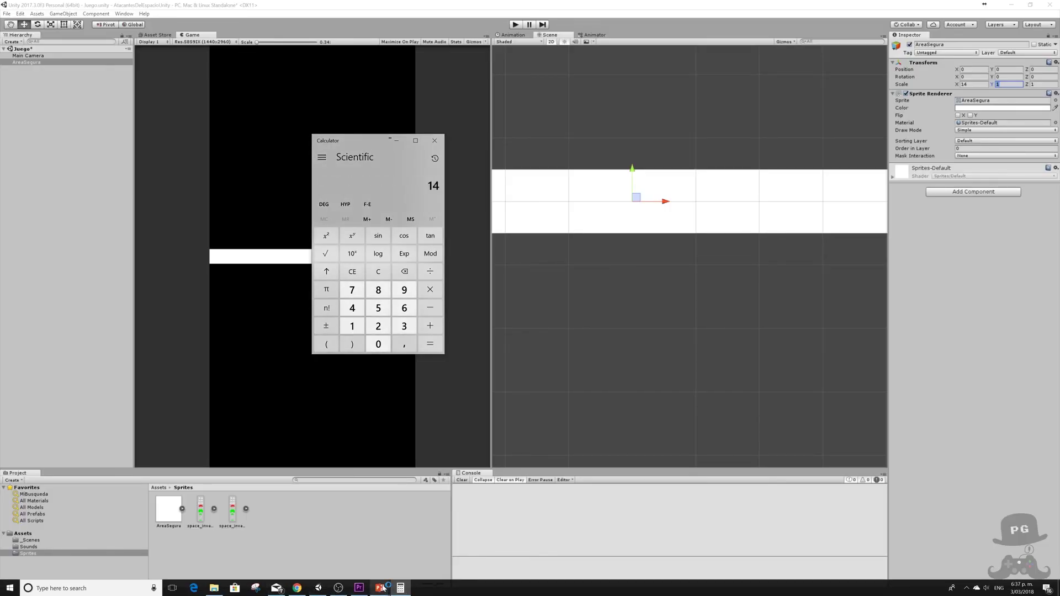
{"action": "type", "text": "9"}
{"action": "key", "text": "Return"}
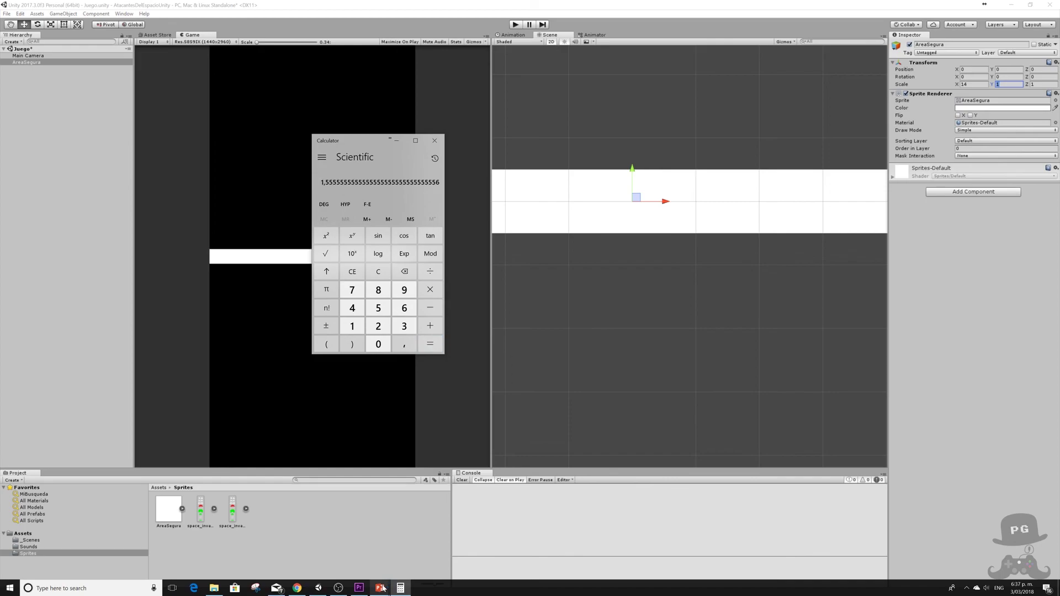
{"action": "type", "text": "*16"}
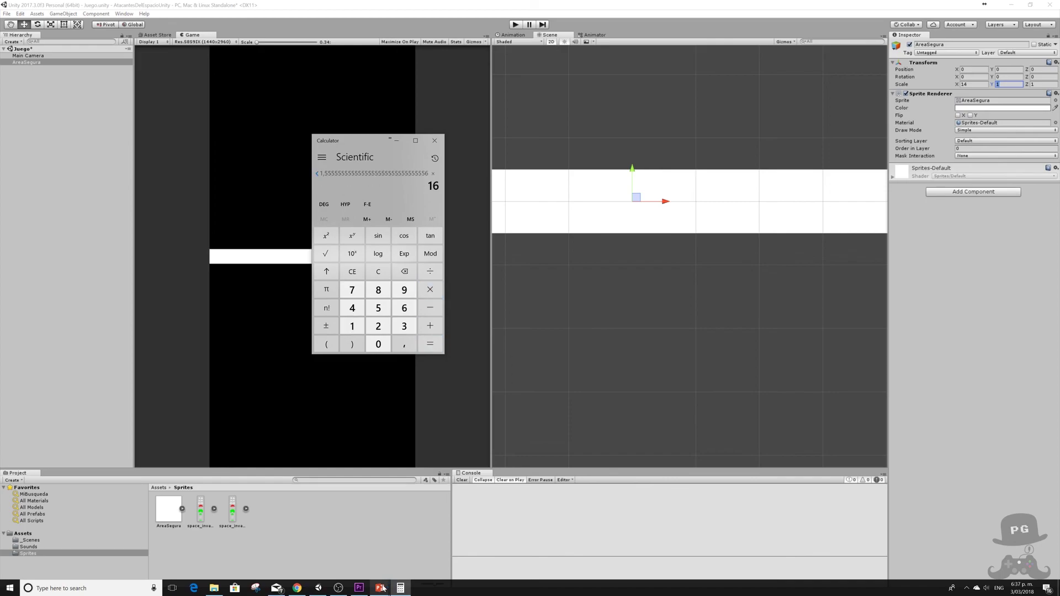
{"action": "key", "text": "Return"}
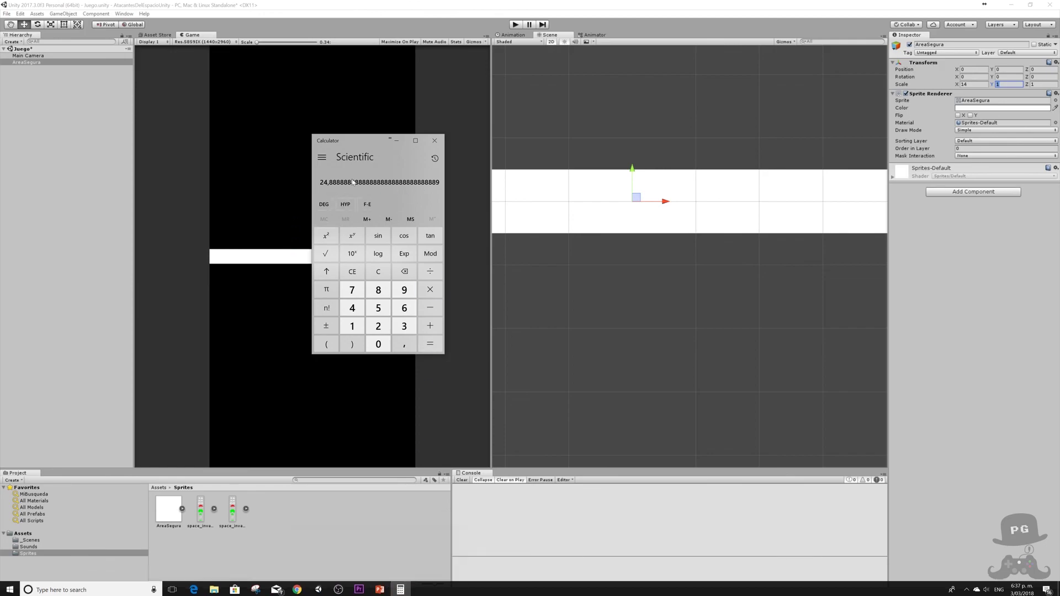
{"action": "right_click", "coordinate": [356, 184]}
{"action": "left_click", "coordinate": [354, 158]}
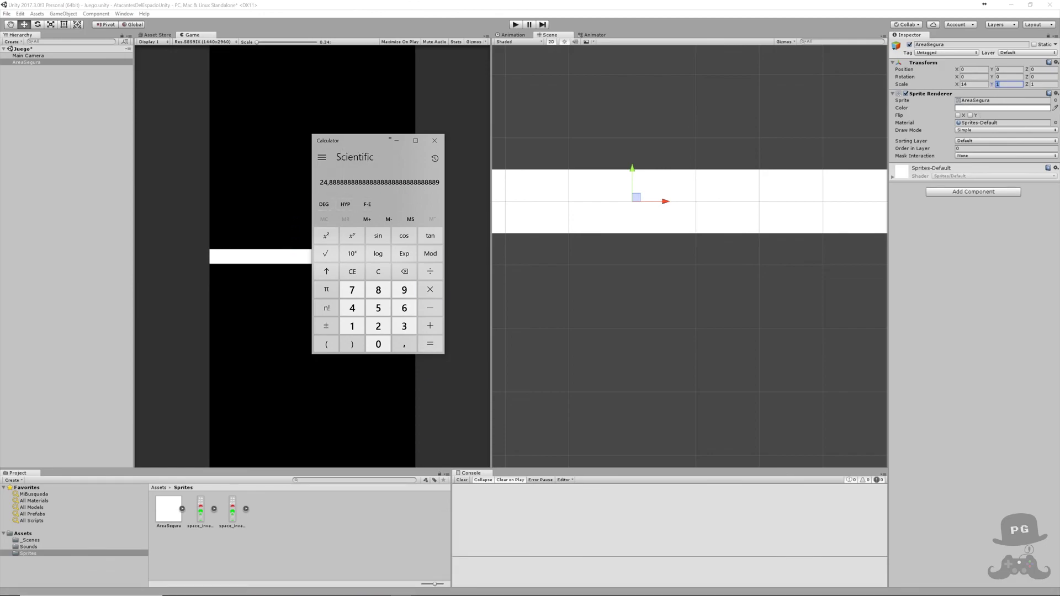
{"action": "left_click", "coordinate": [997, 85]}
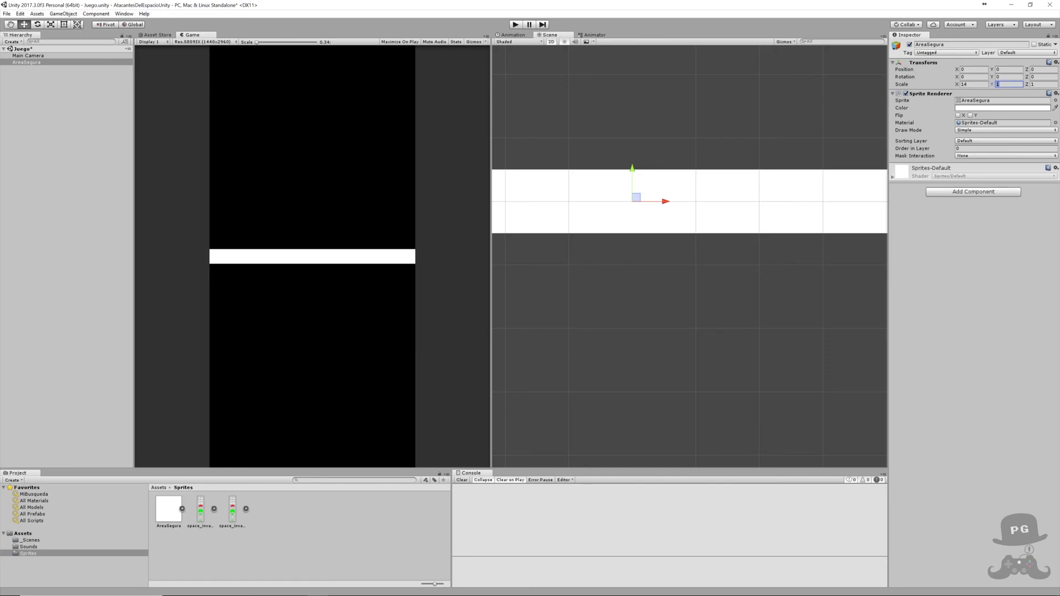
Paste 24.888… into AreaSegura's Scale Y so it fills the camera view.
{"action": "key", "text": "ctrl+v"}
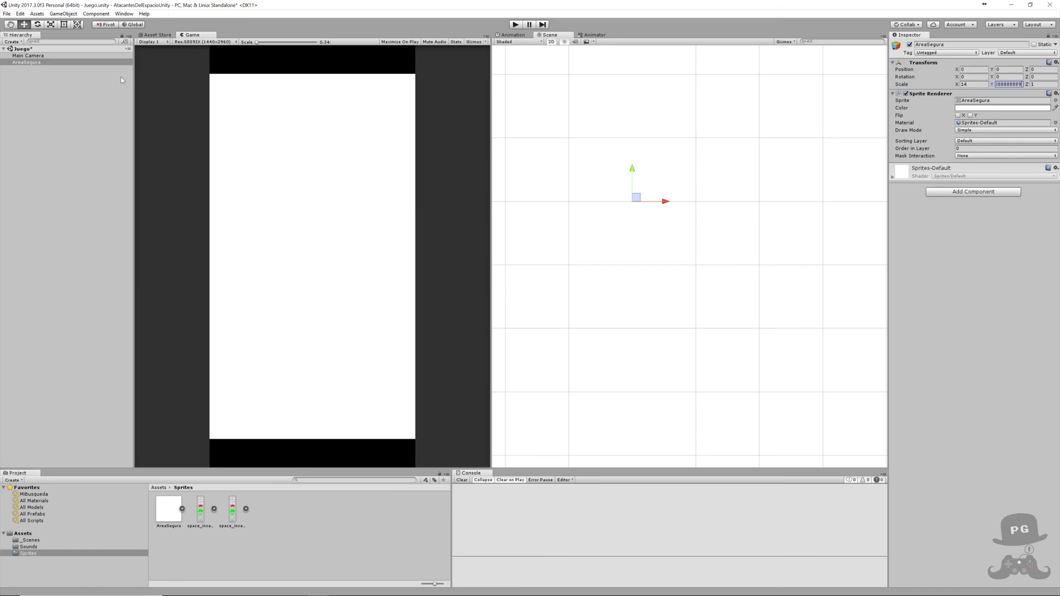
Lower the alpha of AreaSegura's Sprite Renderer colour.
{"action": "left_click", "coordinate": [1002, 108]}
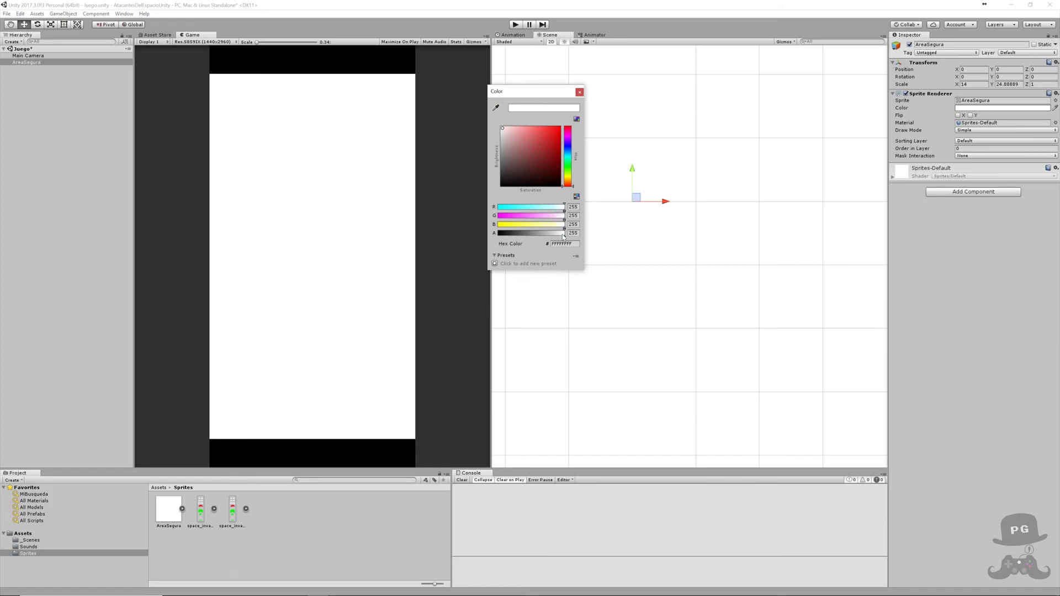
{"action": "left_click_drag", "start_coordinate": [564, 233], "coordinate": [513, 239]}
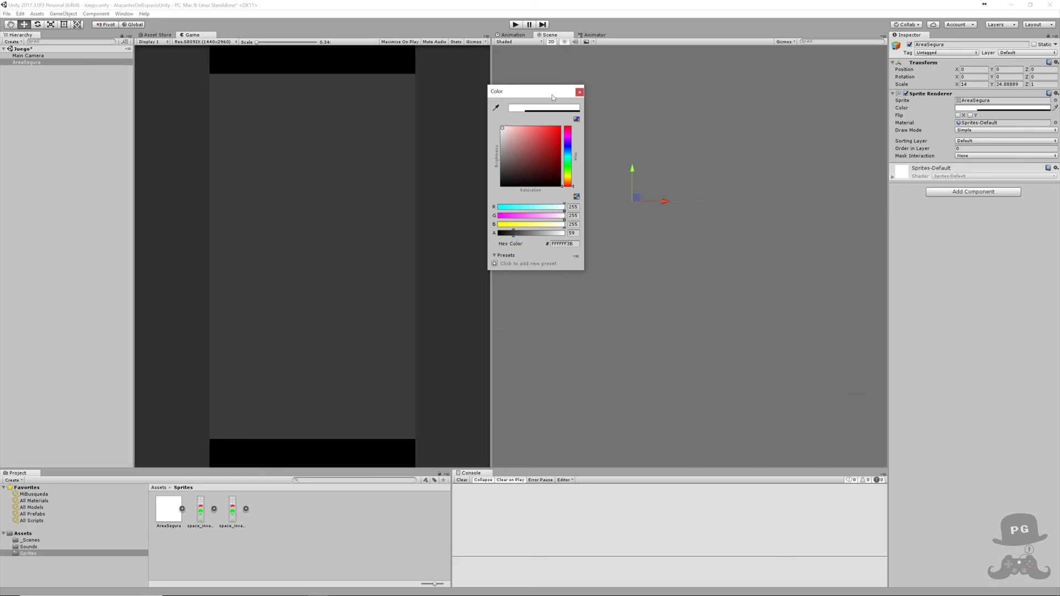
{"action": "left_click", "coordinate": [580, 92]}
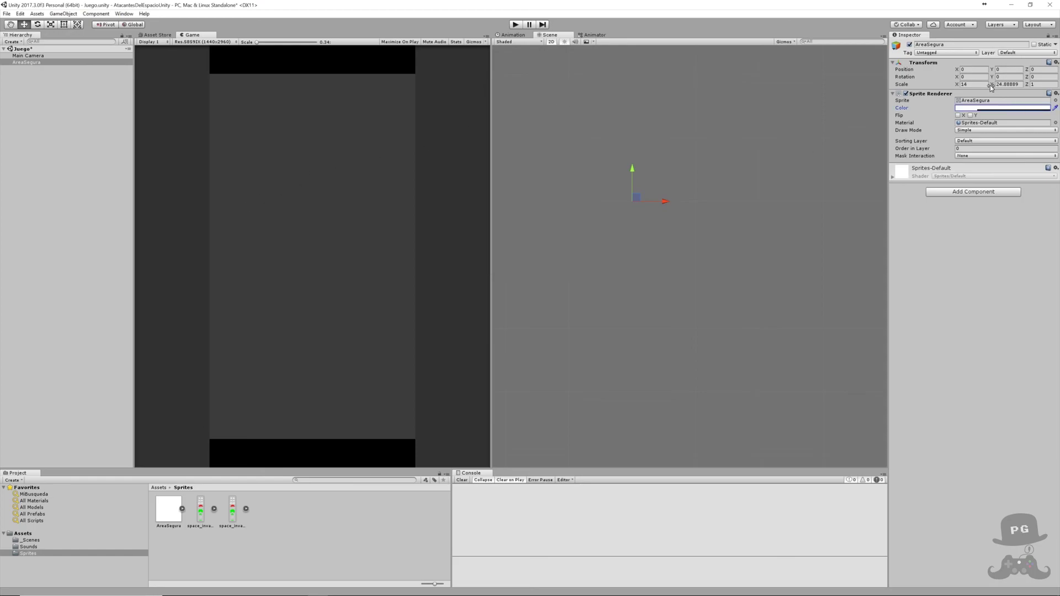
Tint the AreaSegura sprite blue and readjust its transparency.
{"action": "left_click", "coordinate": [979, 108]}
{"action": "left_click_drag", "start_coordinate": [568, 148], "coordinate": [568, 145]}
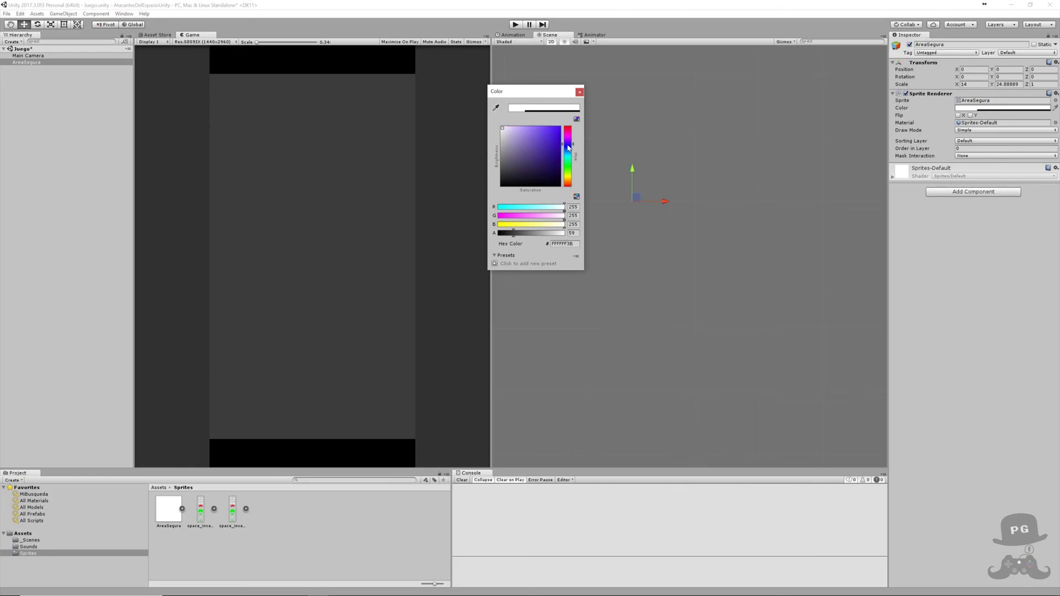
{"action": "left_click", "coordinate": [557, 131]}
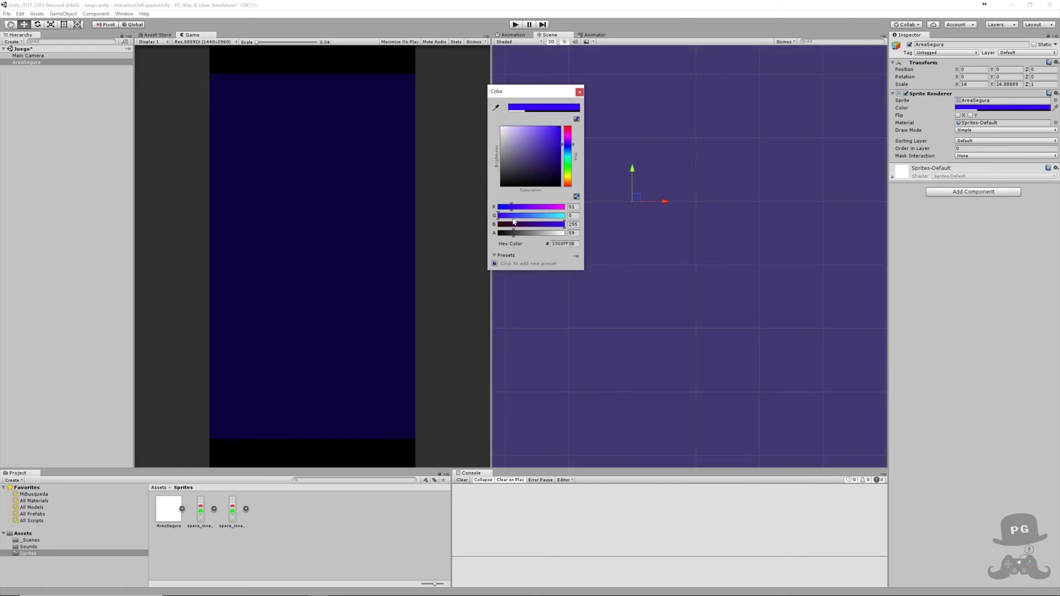
{"action": "mouse_move", "coordinate": [514, 234]}
{"action": "left_mouse_down"}
{"action": "mouse_move", "coordinate": [541, 236]}
{"action": "mouse_move", "coordinate": [511, 243]}
{"action": "left_mouse_up"}
{"action": "left_click", "coordinate": [580, 91]}
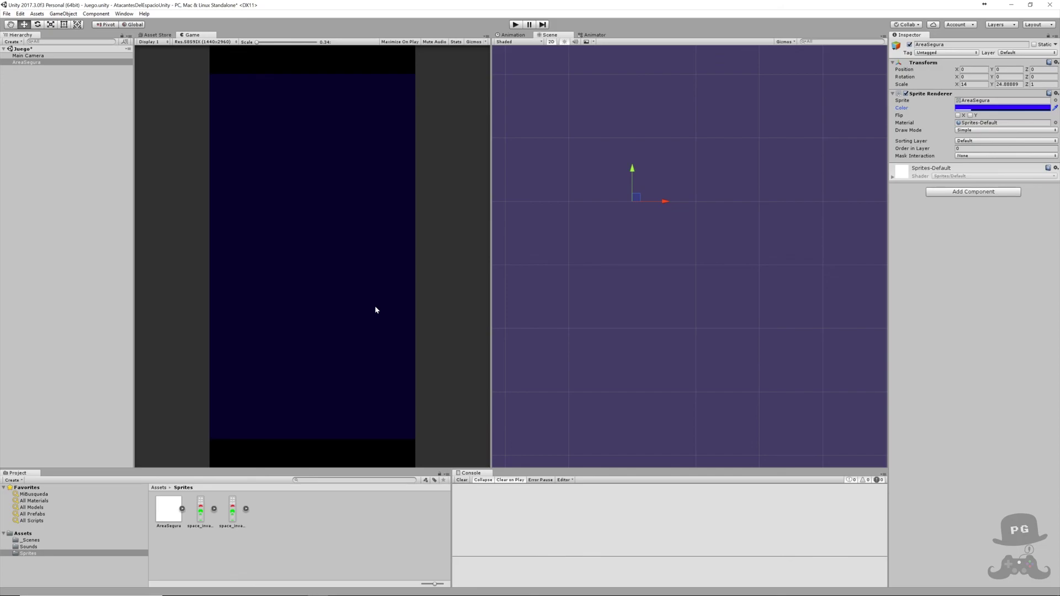
Zoom out and pan the Scene view to show the entire blue AreaSegura sprite and camera frame.
{"action": "scroll", "coordinate": [683, 253], "scroll_direction": "down", "scroll_amount": 3}
{"action": "scroll", "coordinate": [643, 229], "scroll_direction": "down", "scroll_amount": 2}
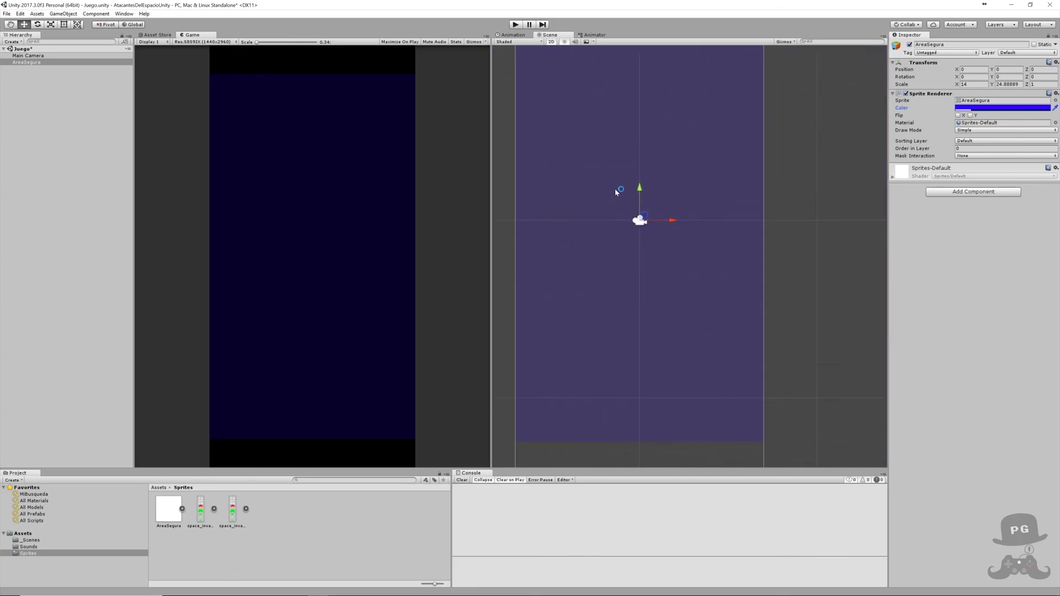
{"action": "middle_click_drag", "start_coordinate": [615, 188], "coordinate": [659, 195]}
{"action": "scroll", "coordinate": [644, 193], "scroll_direction": "down", "scroll_amount": 2}
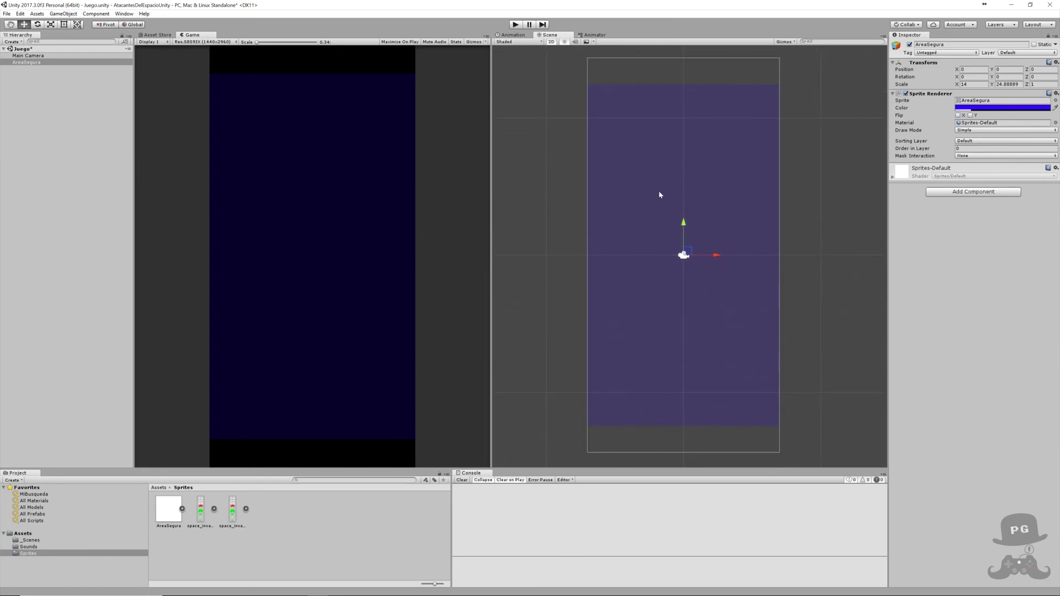